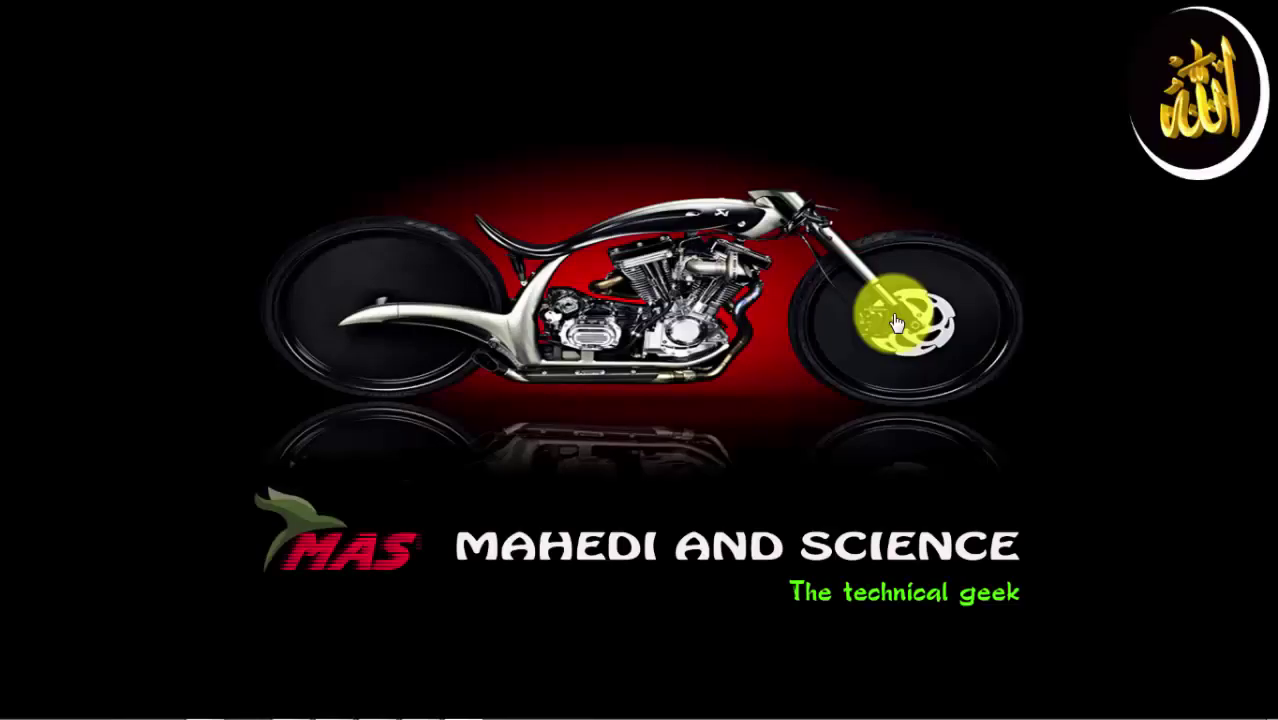
Switch to Adobe Reader's MCC-Layout2.pdf motor control panel drawing from the window stack
key("super+Tab")
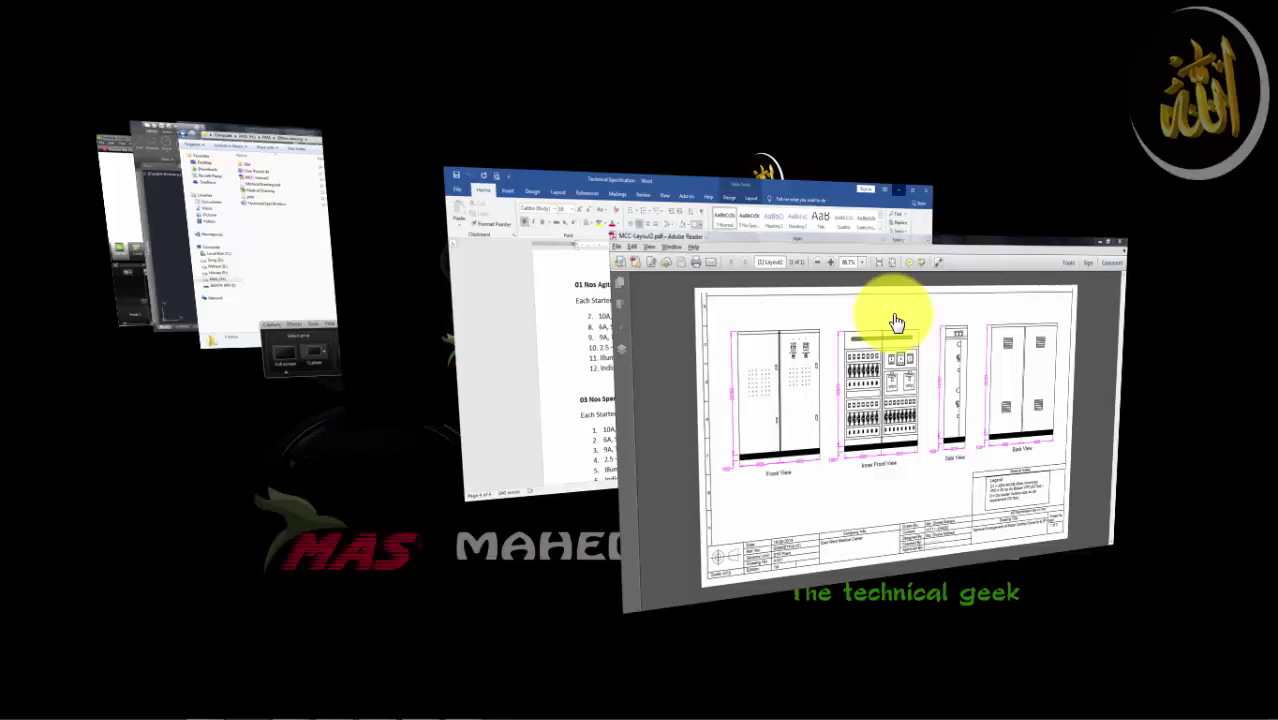
left_click(896, 322)
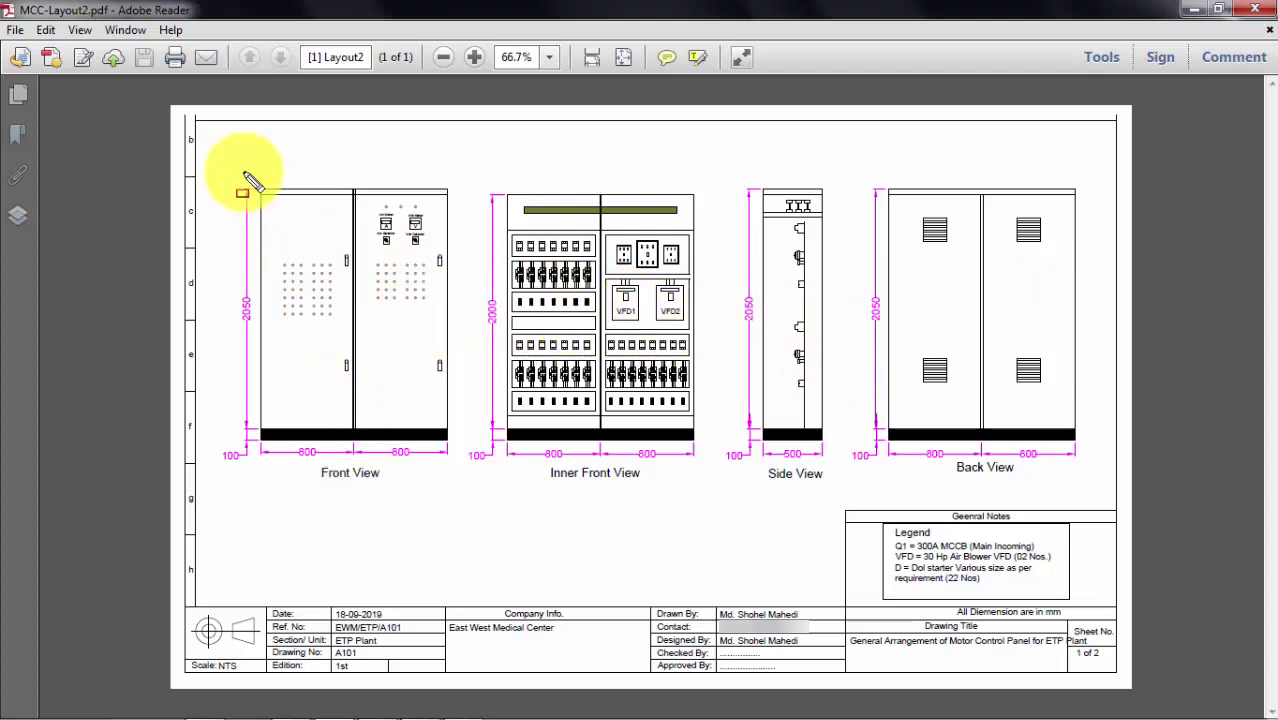
Draw red rectangle comments around the four panel views, then the Legend and title block
left_click_drag(225, 164, 477, 474)
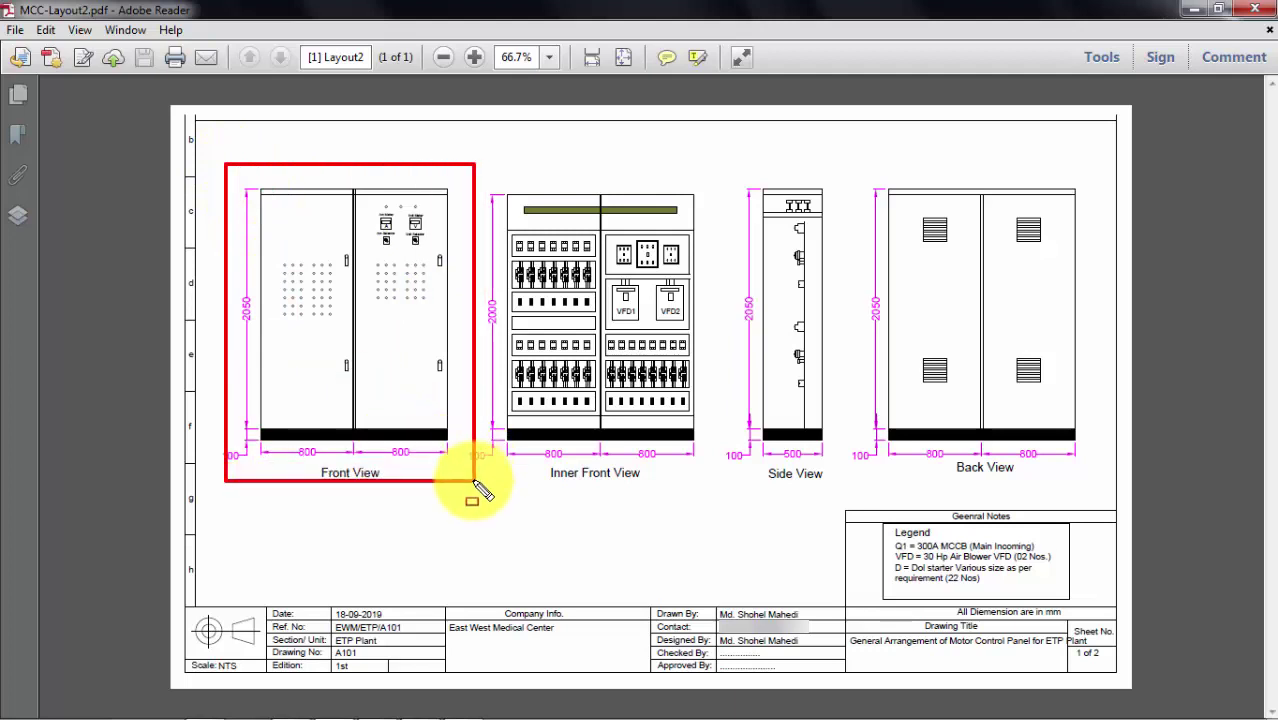
mouse_move(476, 152)
left_mouse_down()
mouse_move(585, 471)
mouse_move(725, 498)
left_mouse_up()
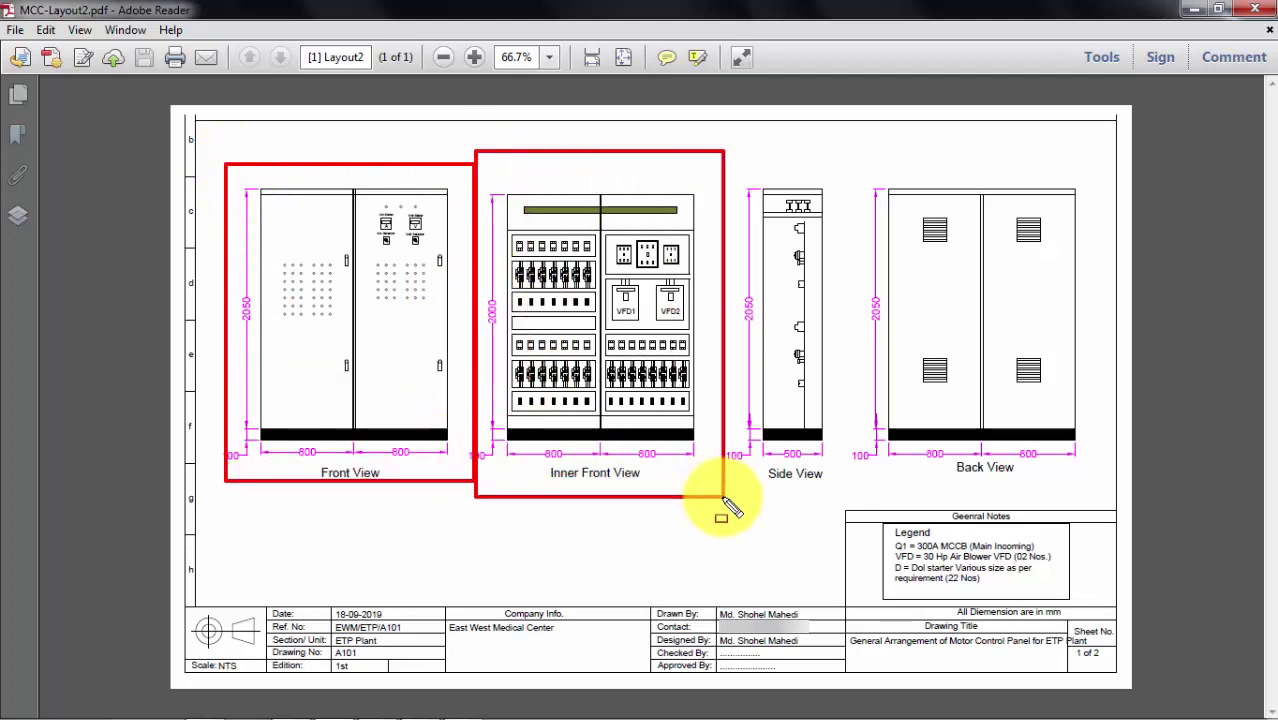
mouse_move(726, 148)
left_mouse_down()
mouse_move(813, 508)
mouse_move(841, 535)
left_mouse_up()
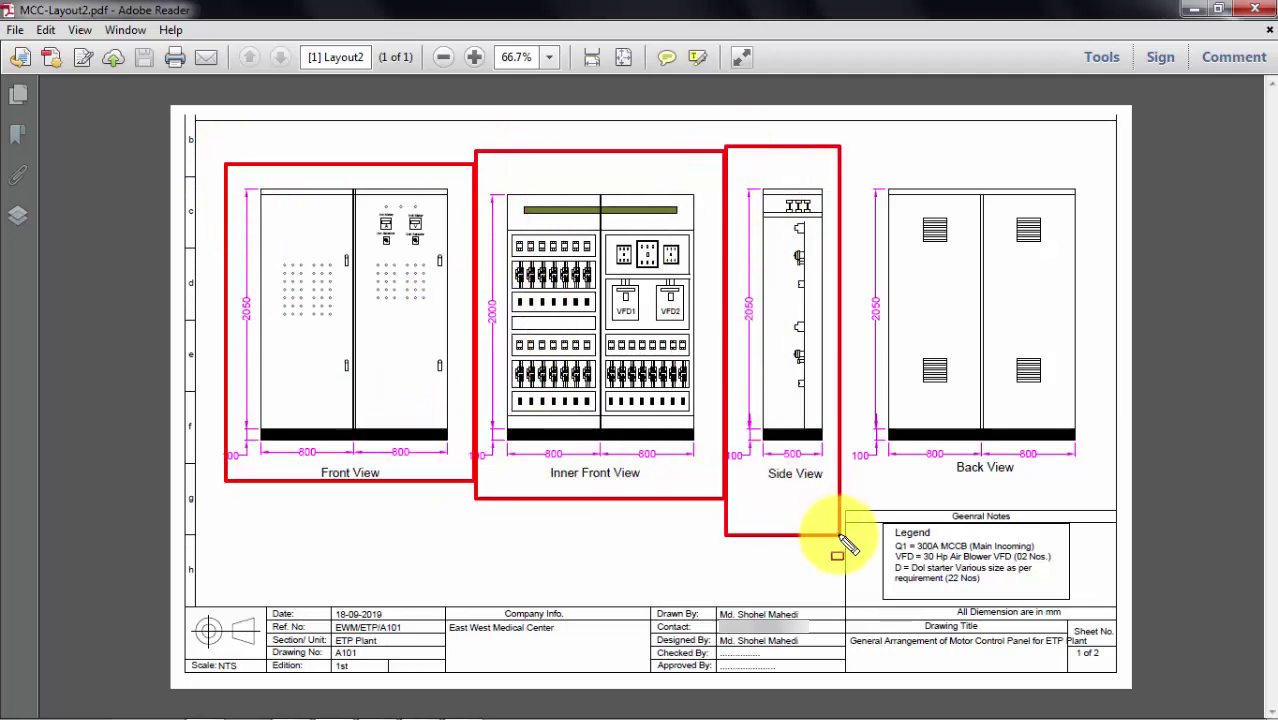
mouse_move(851, 126)
left_mouse_down()
mouse_move(929, 364)
mouse_move(1111, 490)
left_mouse_up()
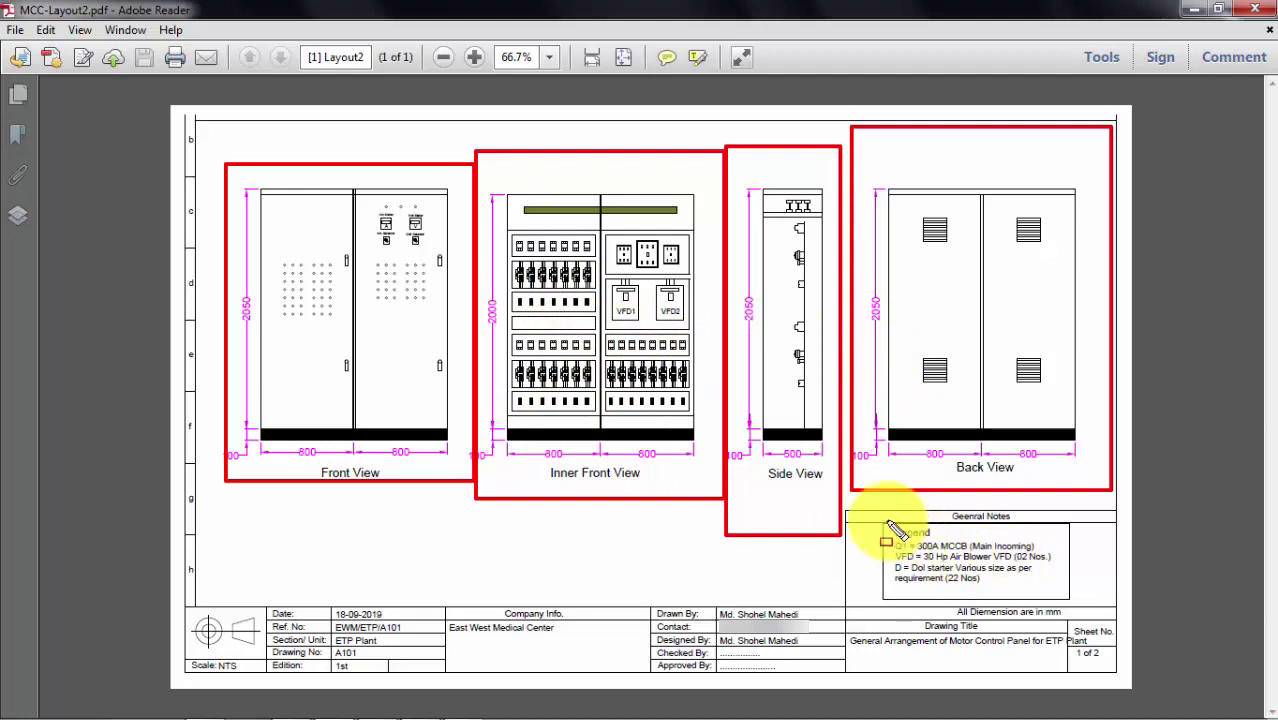
left_click_drag(1097, 600, 866, 514)
mouse_move(184, 599)
left_mouse_down()
mouse_move(253, 657)
mouse_move(1122, 683)
left_mouse_up()
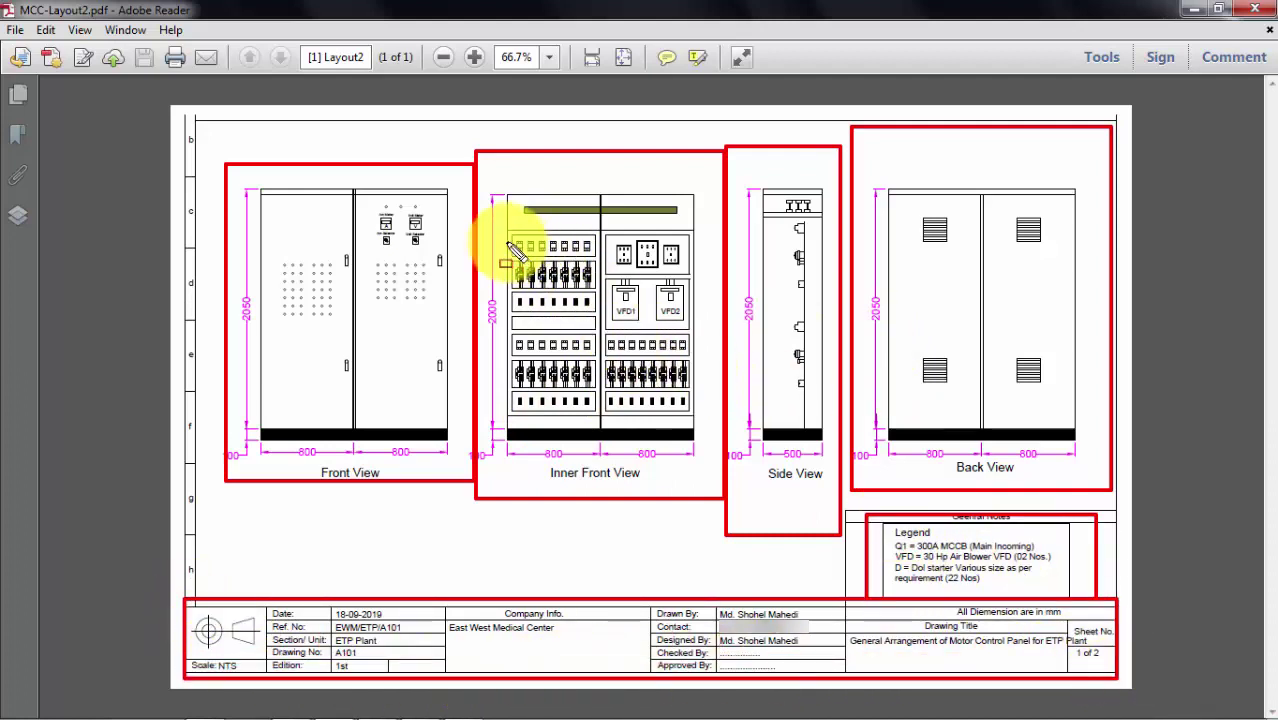
Box the top, second, third and bottom inner breaker rows in red
left_click_drag(590, 258, 599, 258)
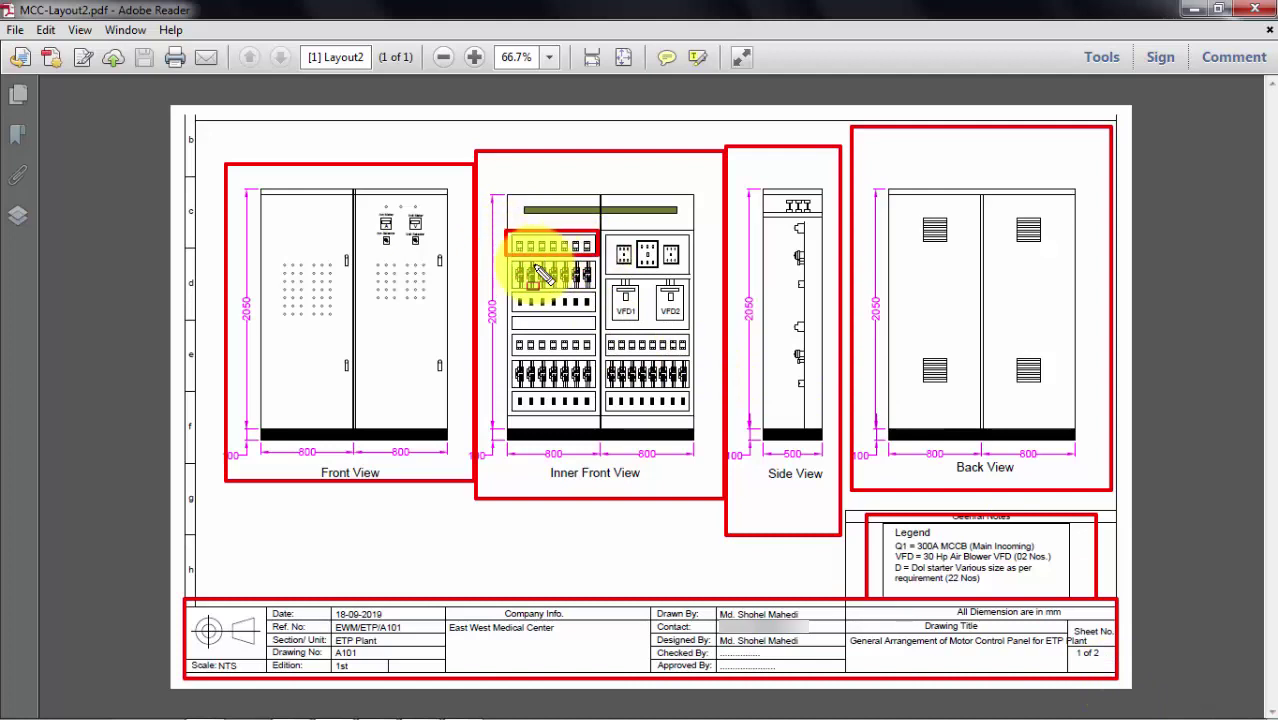
left_click_drag(505, 258, 600, 301)
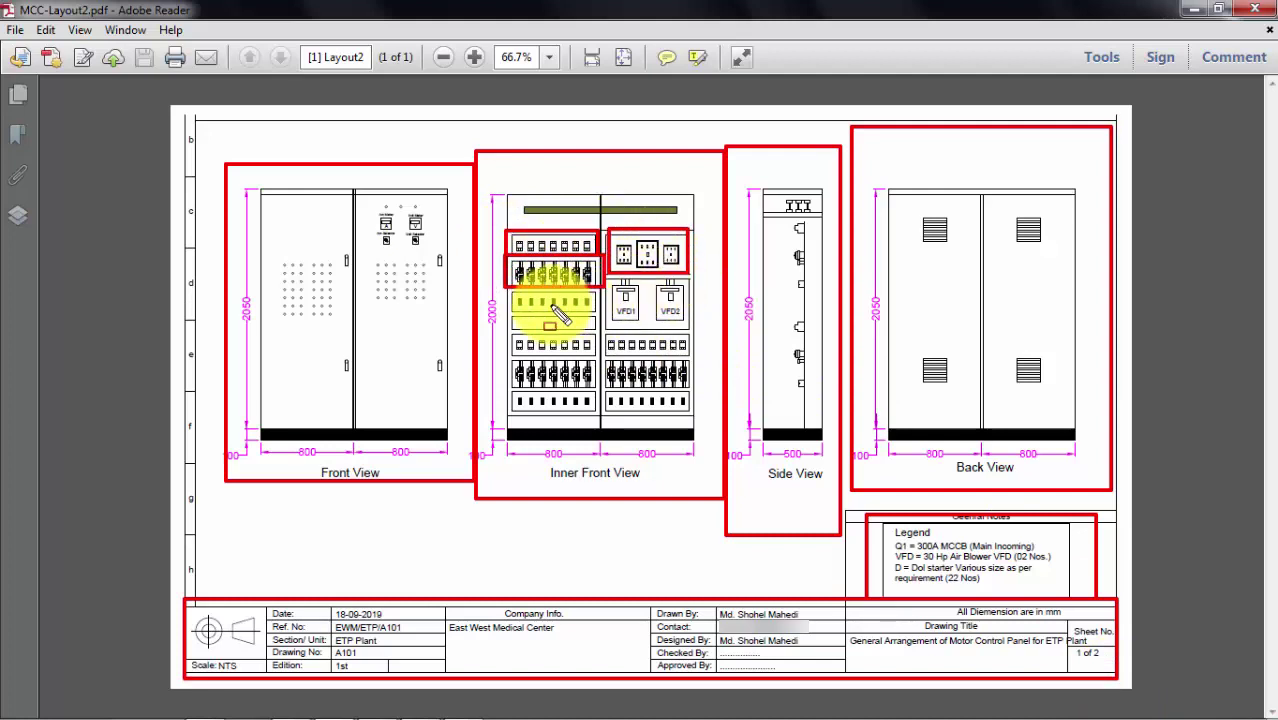
left_click_drag(510, 292, 573, 315)
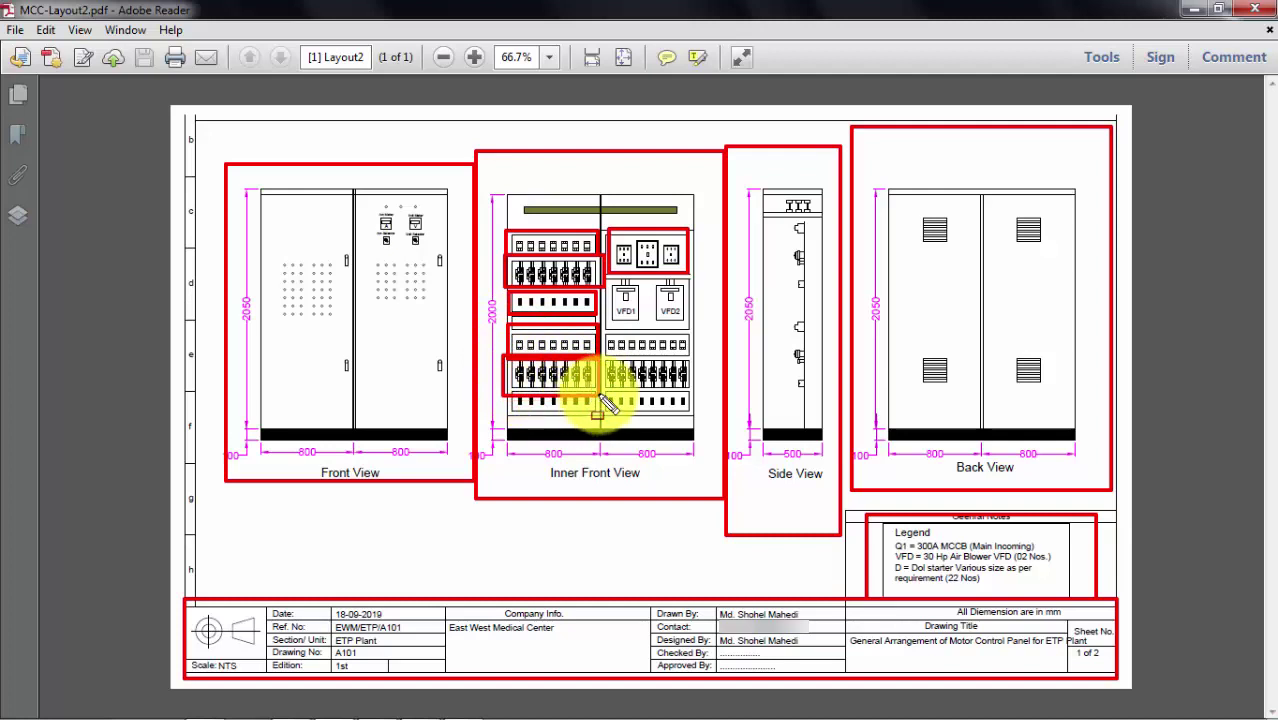
left_click_drag(509, 393, 599, 412)
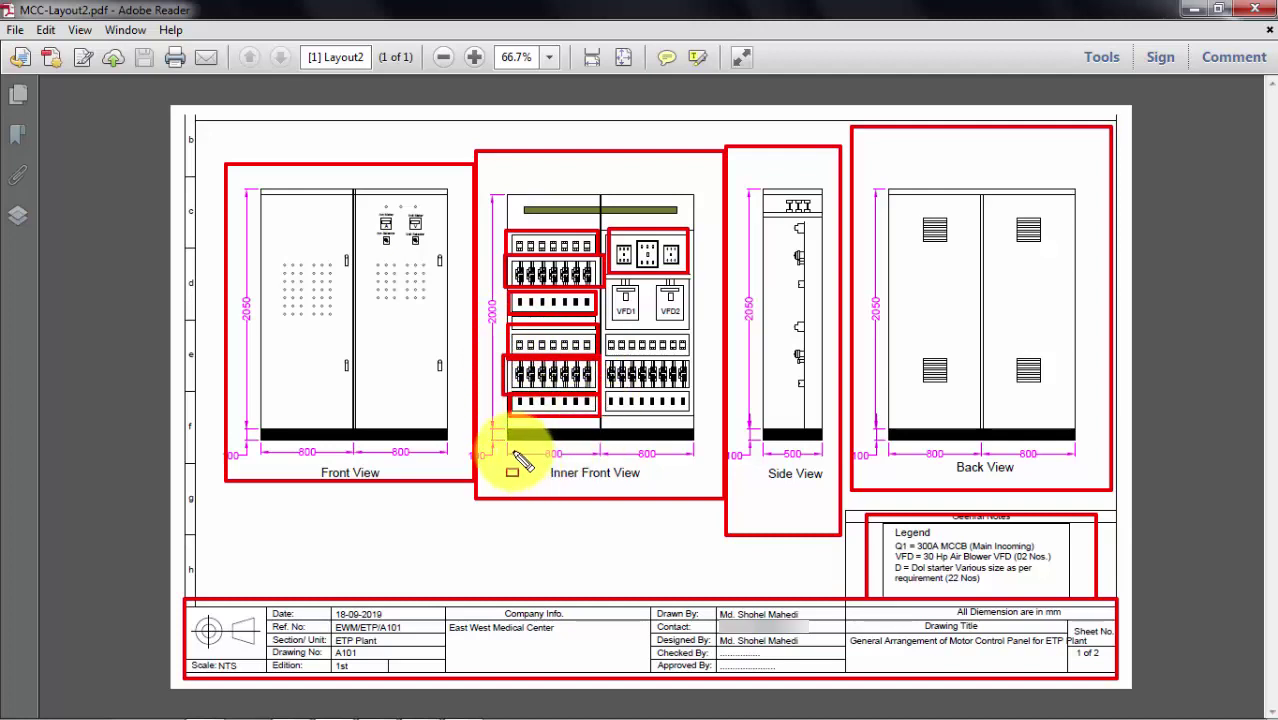
Box the 800 width and 2000 height dimensions and the sheet's top and left strips
left_click_drag(499, 443, 694, 463)
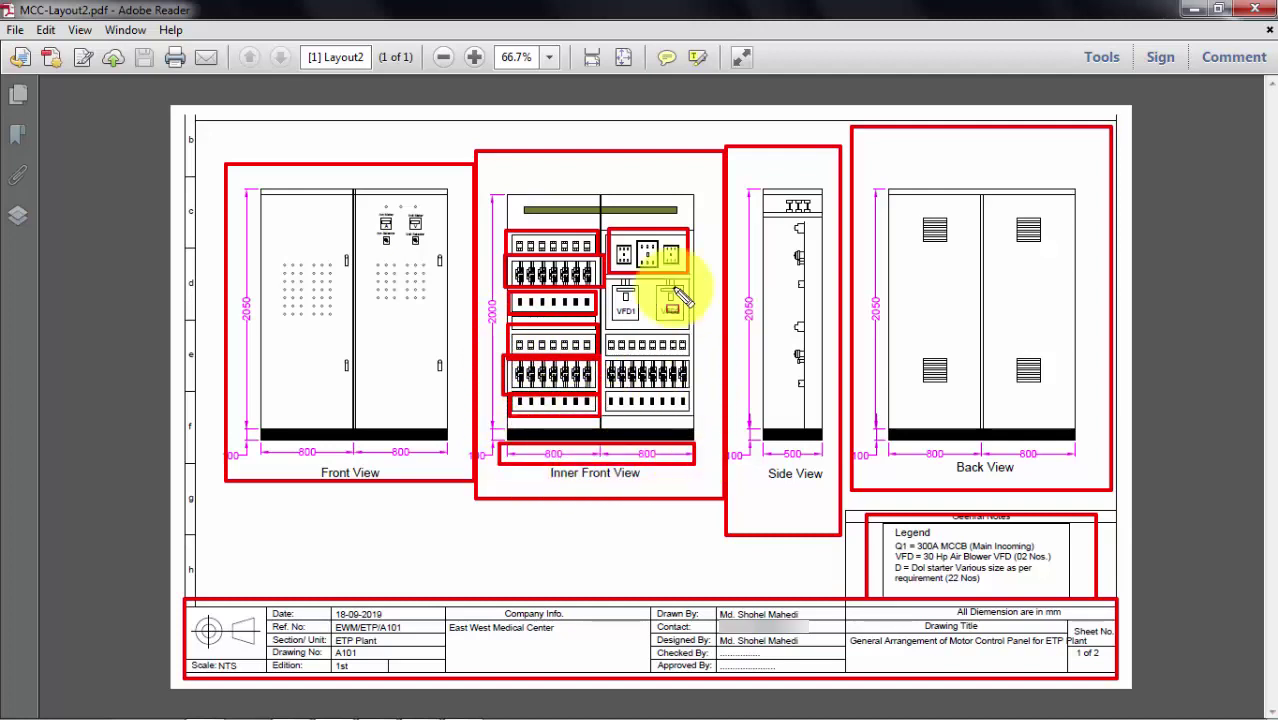
left_click_drag(480, 204, 505, 406)
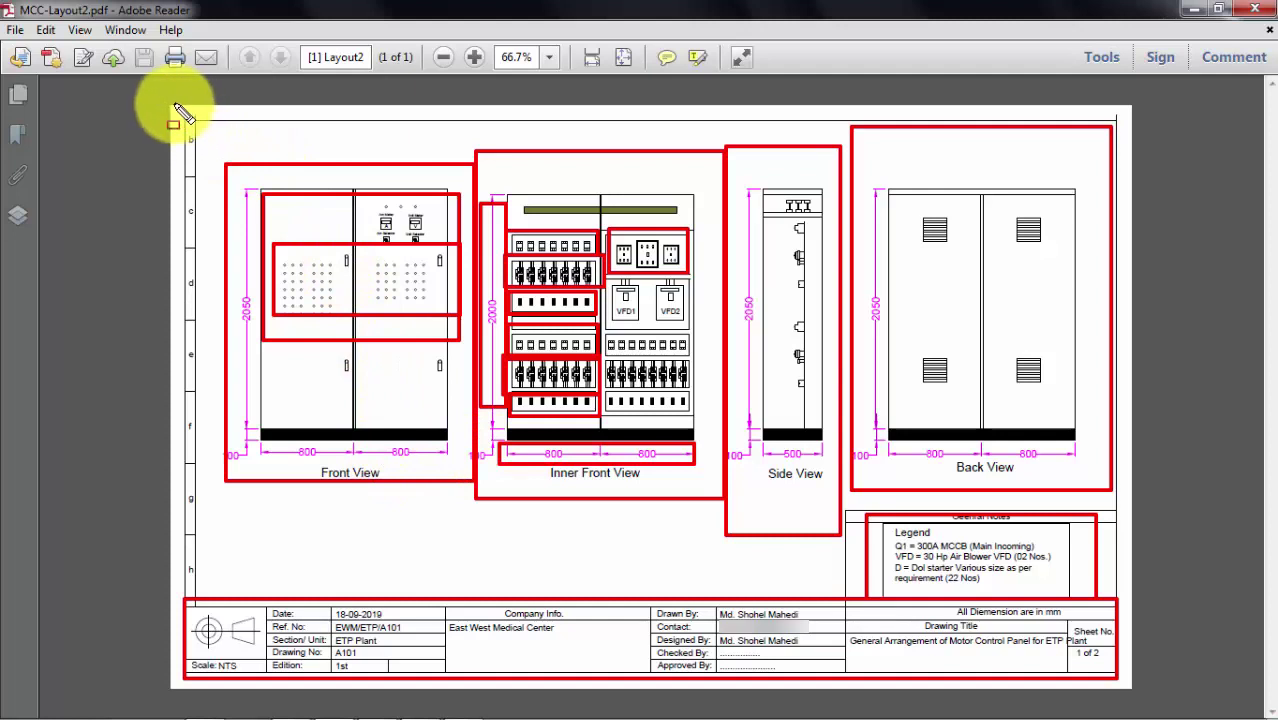
left_click_drag(168, 105, 1131, 165)
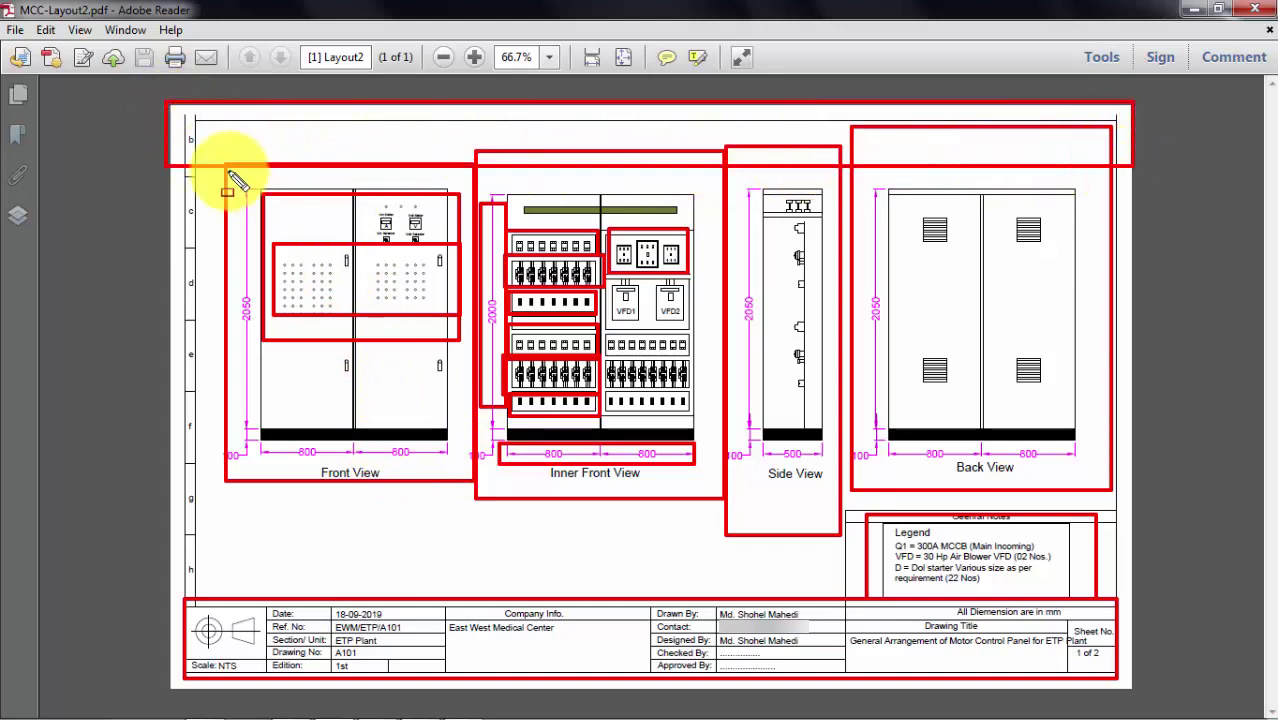
left_click_drag(190, 140, 276, 565)
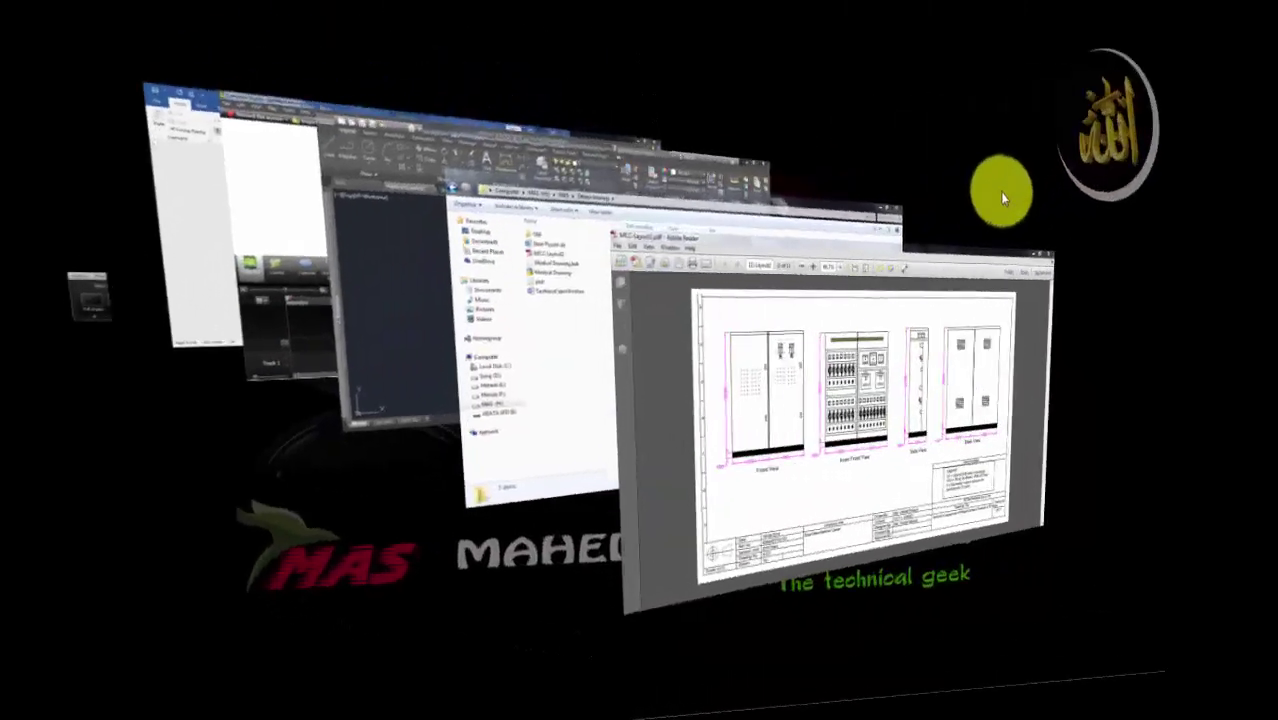
Pan and zoom across the panel views in Medical Drawing, cancelling stray selections
scroll(770, 419, "up", 3)
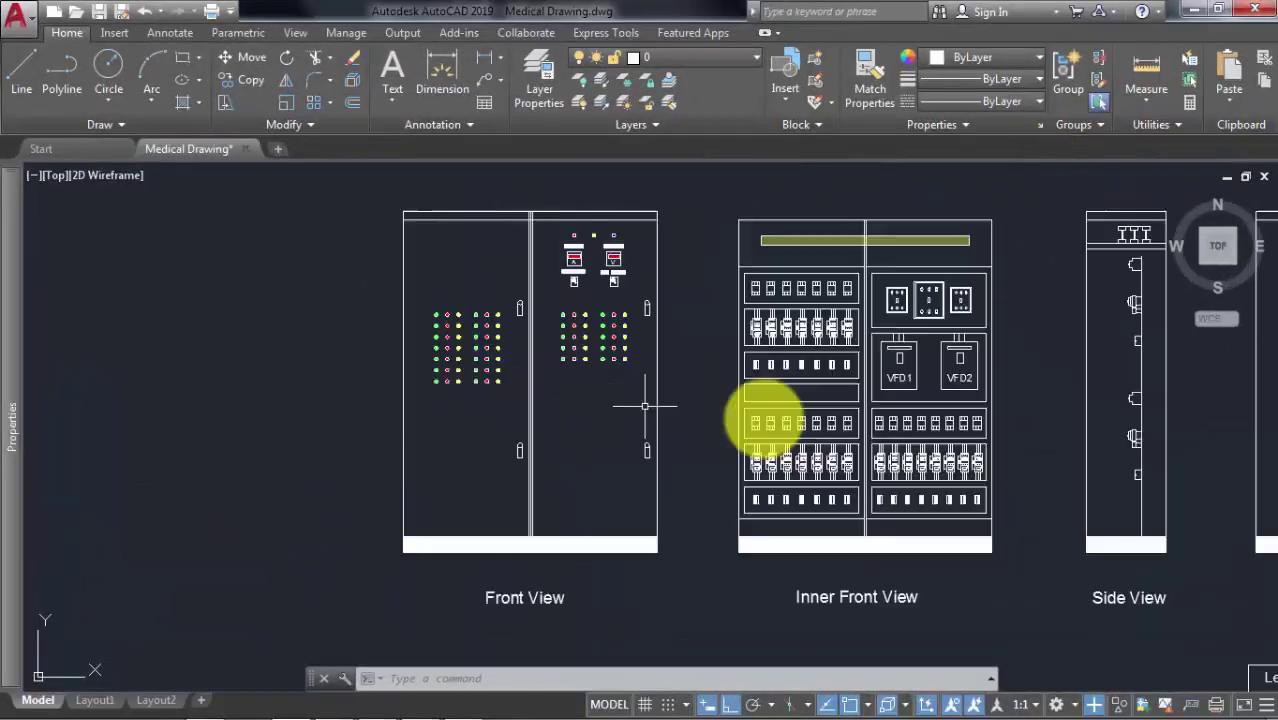
scroll(799, 422, "down", 3)
middle_click_drag(799, 422, 533, 388)
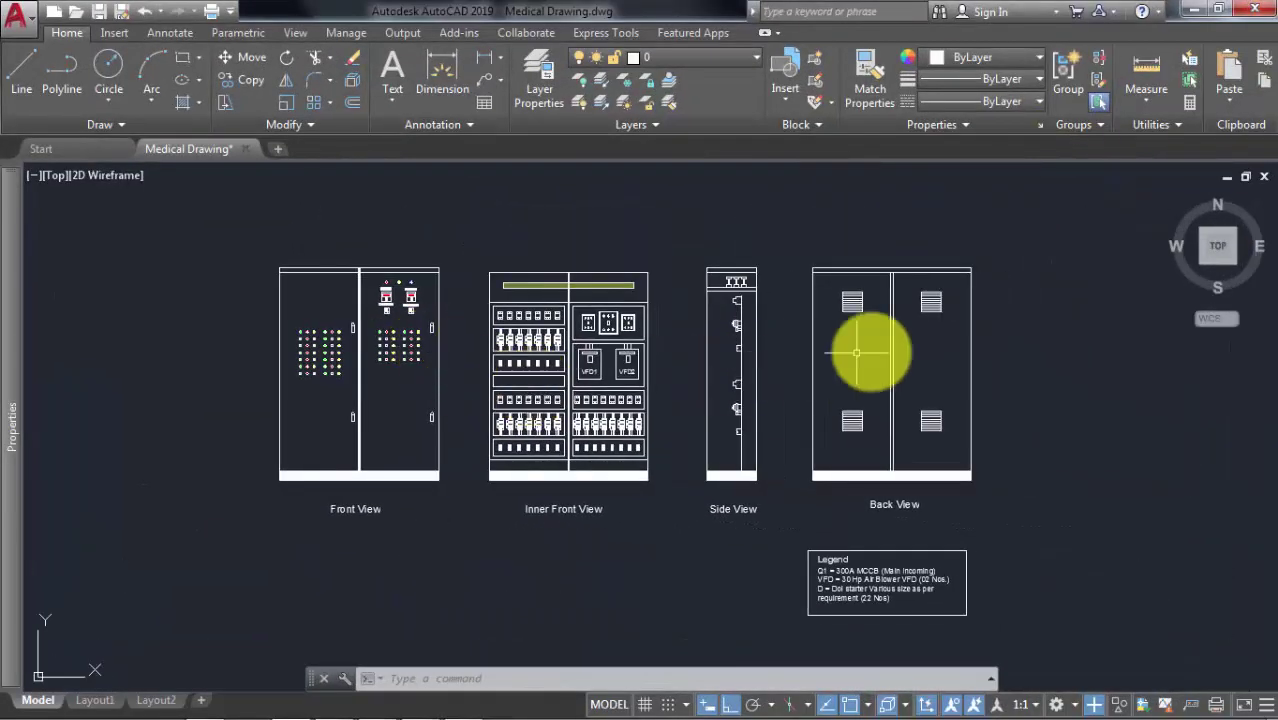
middle_click_drag(414, 387, 434, 389)
scroll(440, 370, "up", 3)
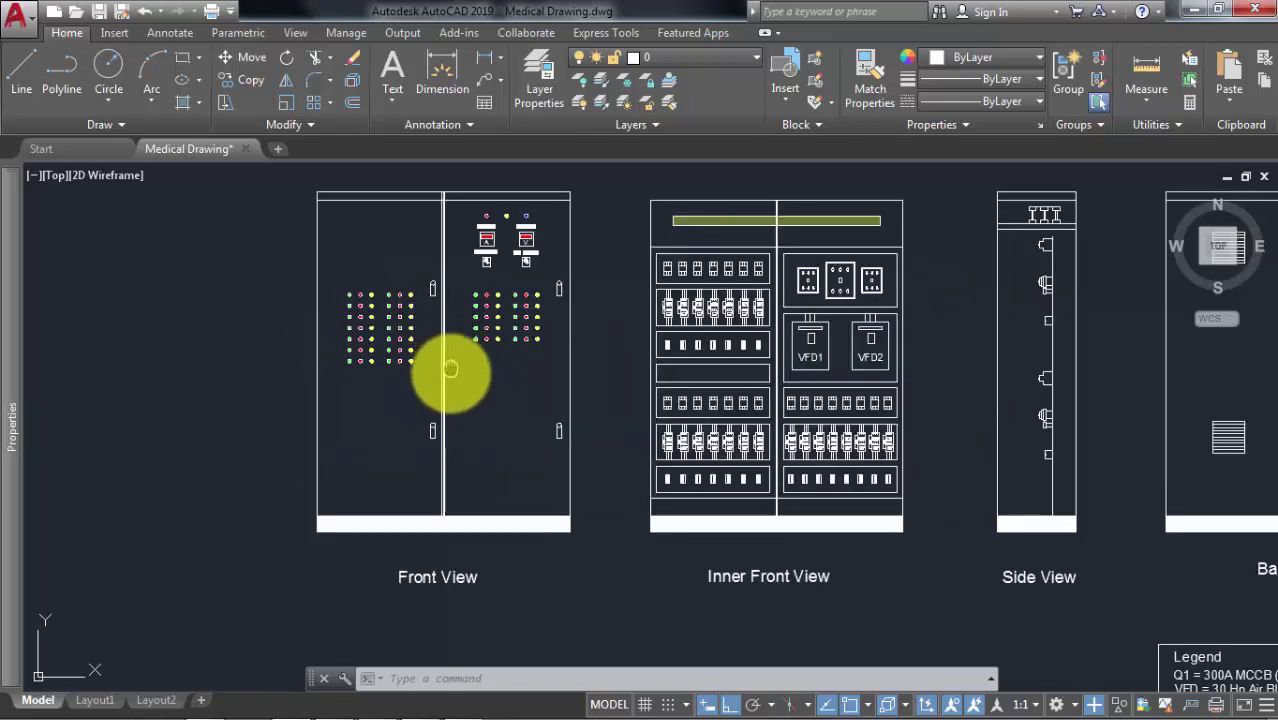
left_click_drag(428, 385, 440, 598)
key("Escape")
left_click(393, 578)
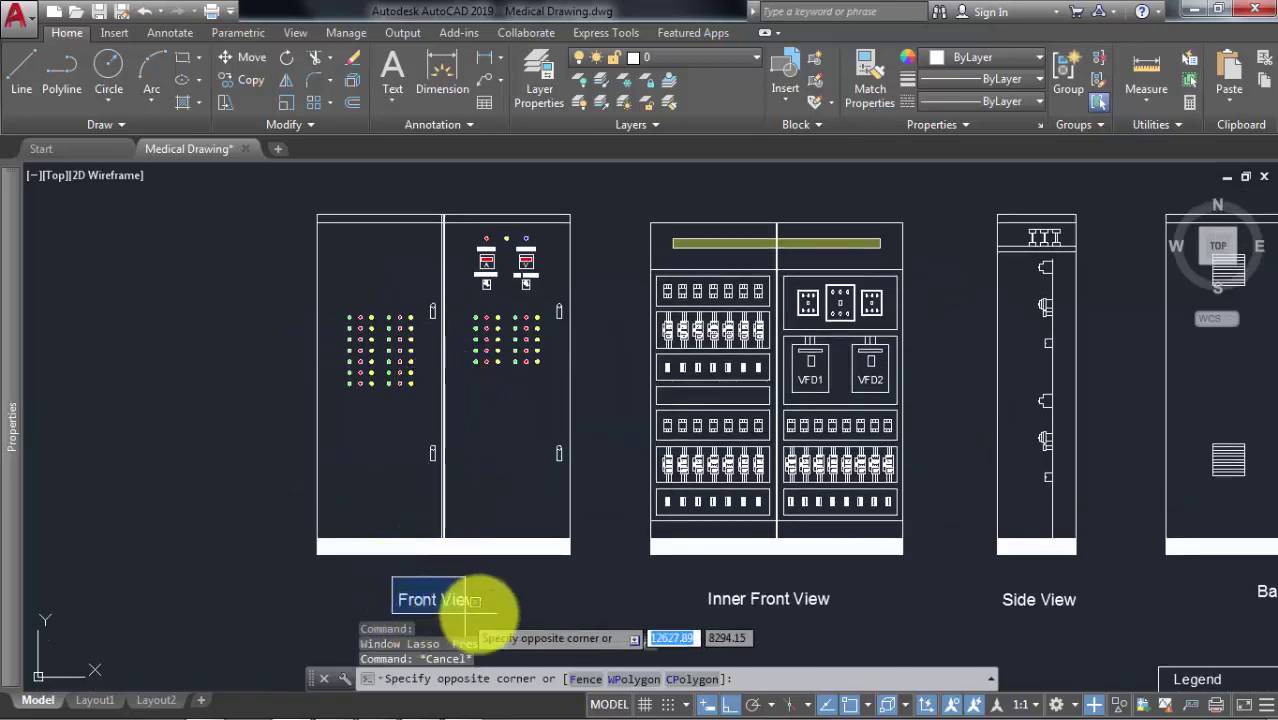
key("Escape")
key("Escape")
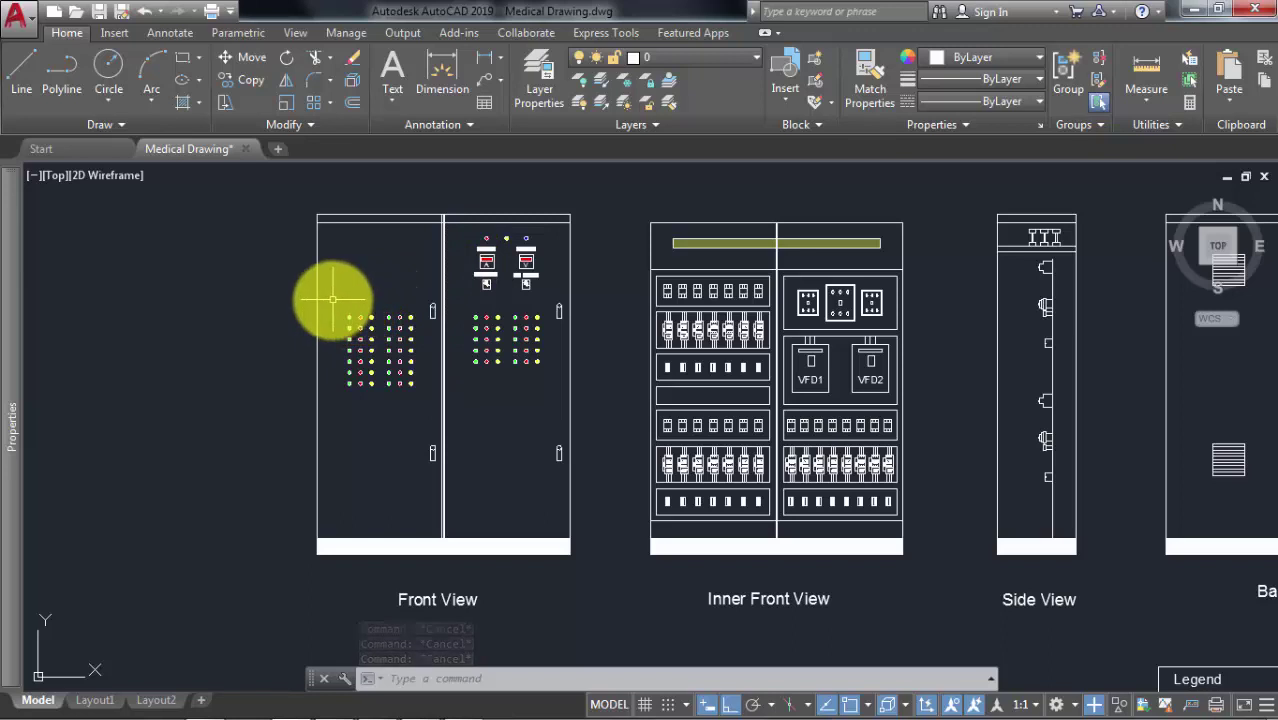
Inspect the indicator lights and meters, recentre the views and cancel the label selection
scroll(335, 295, "up", 5)
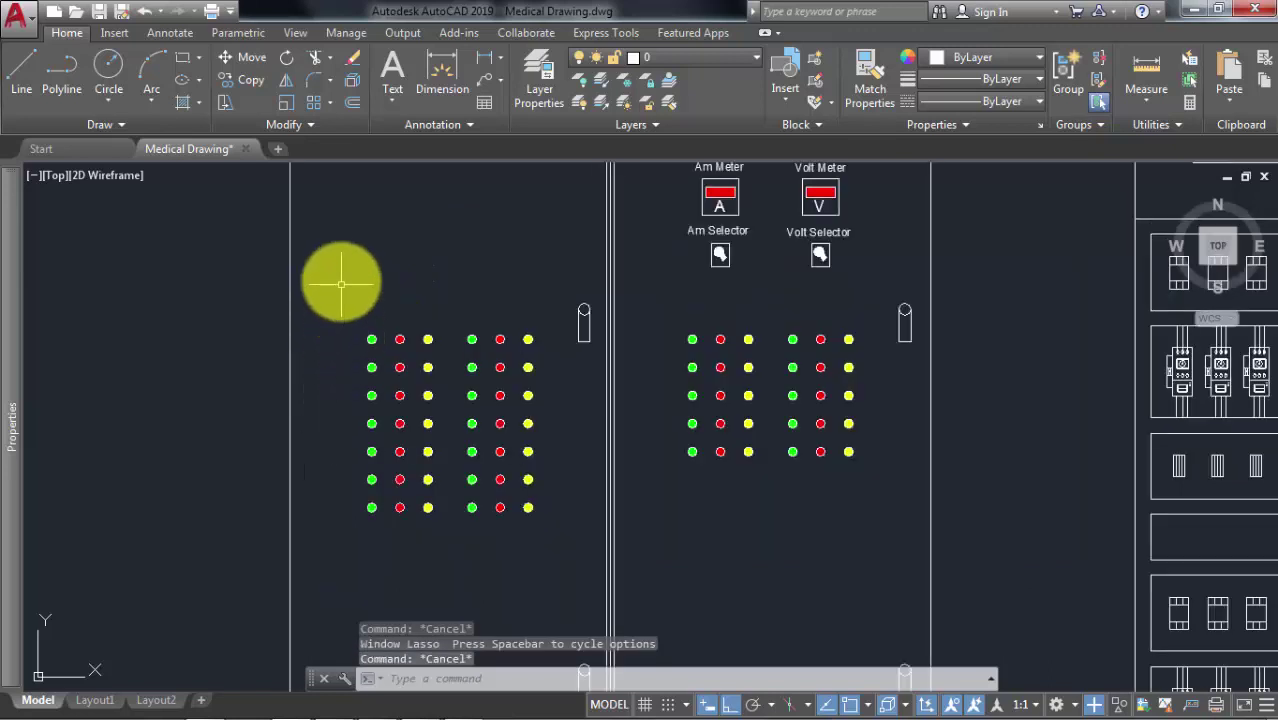
left_click(565, 532)
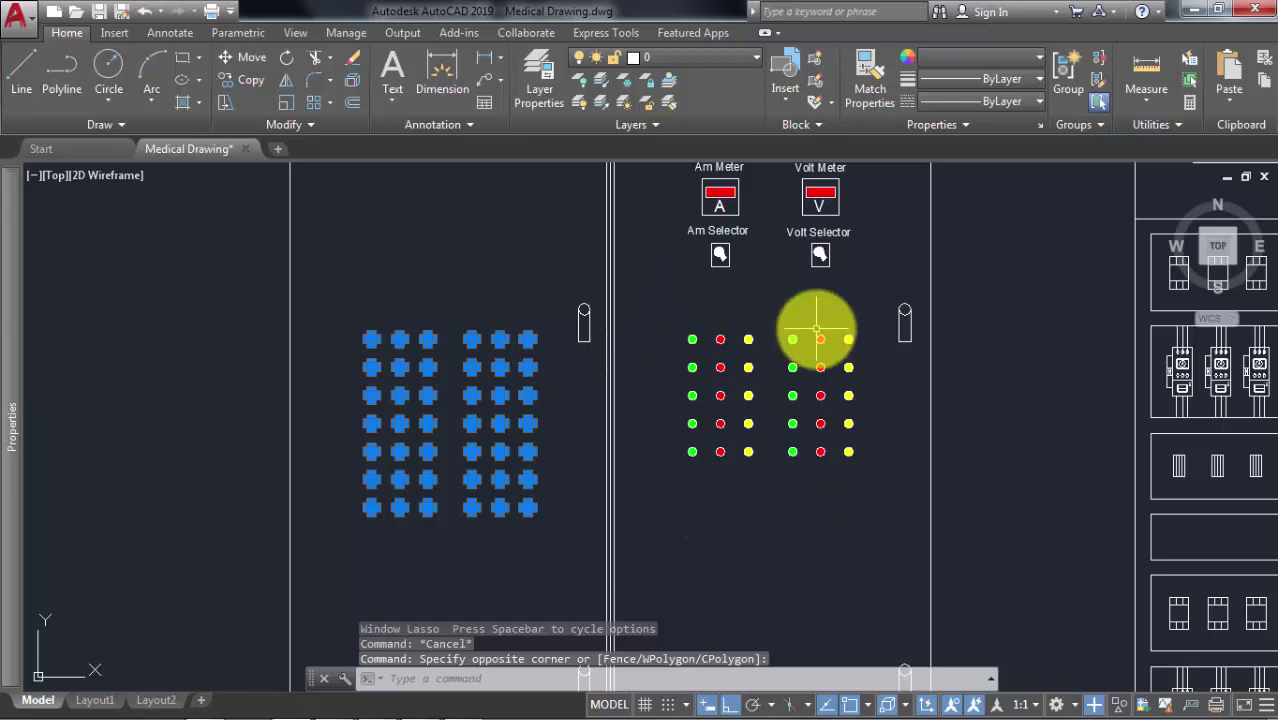
middle_click_drag(811, 325, 763, 437)
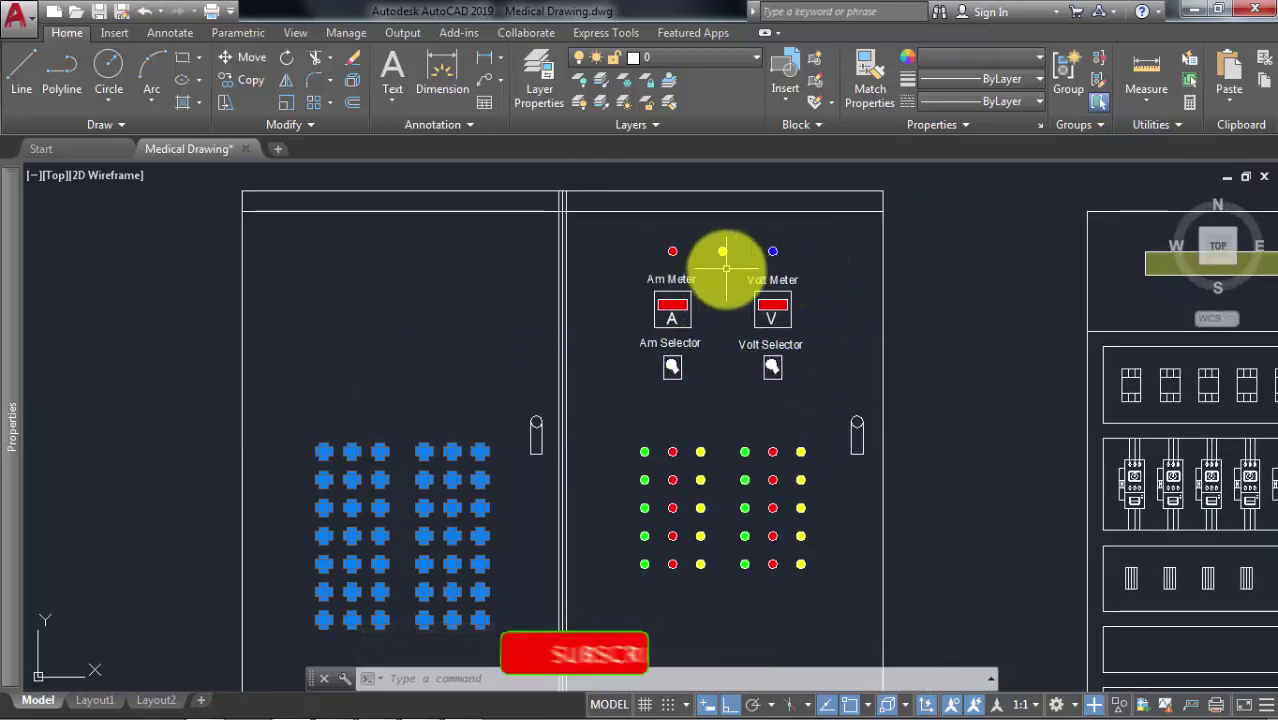
scroll(719, 260, "down", 2)
scroll(720, 300, "down", 2)
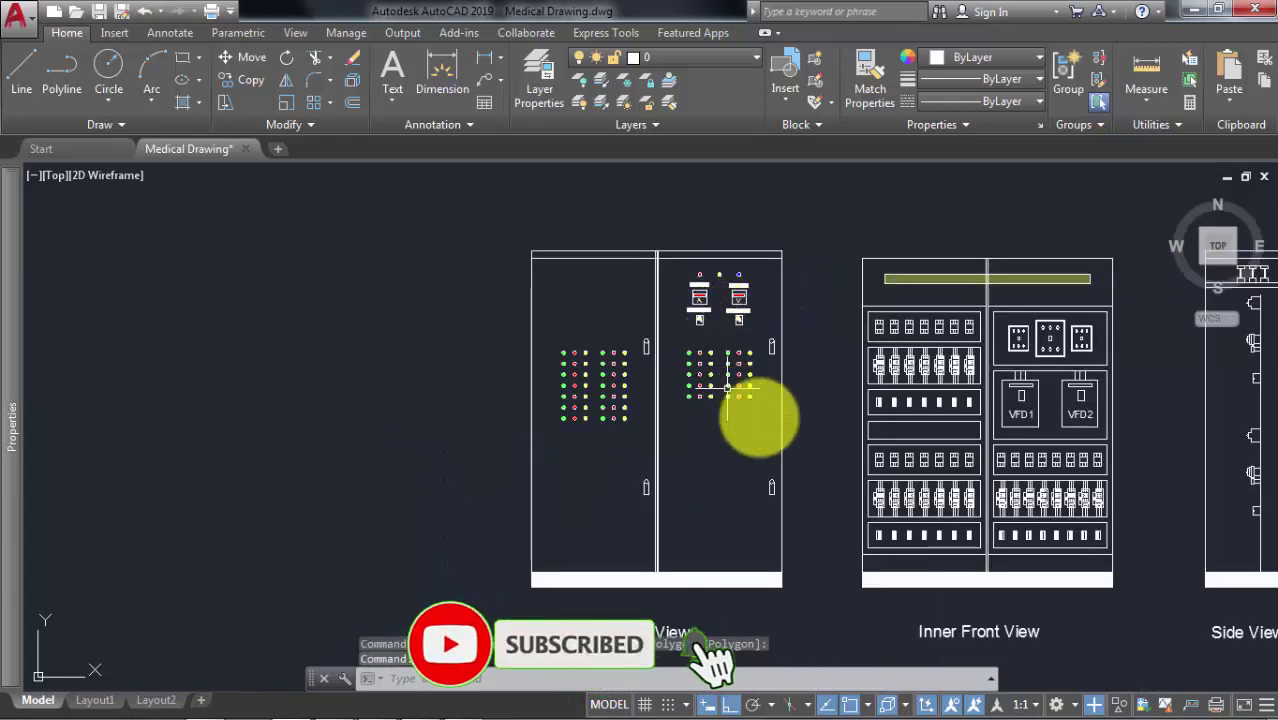
middle_click_drag(728, 388, 639, 324)
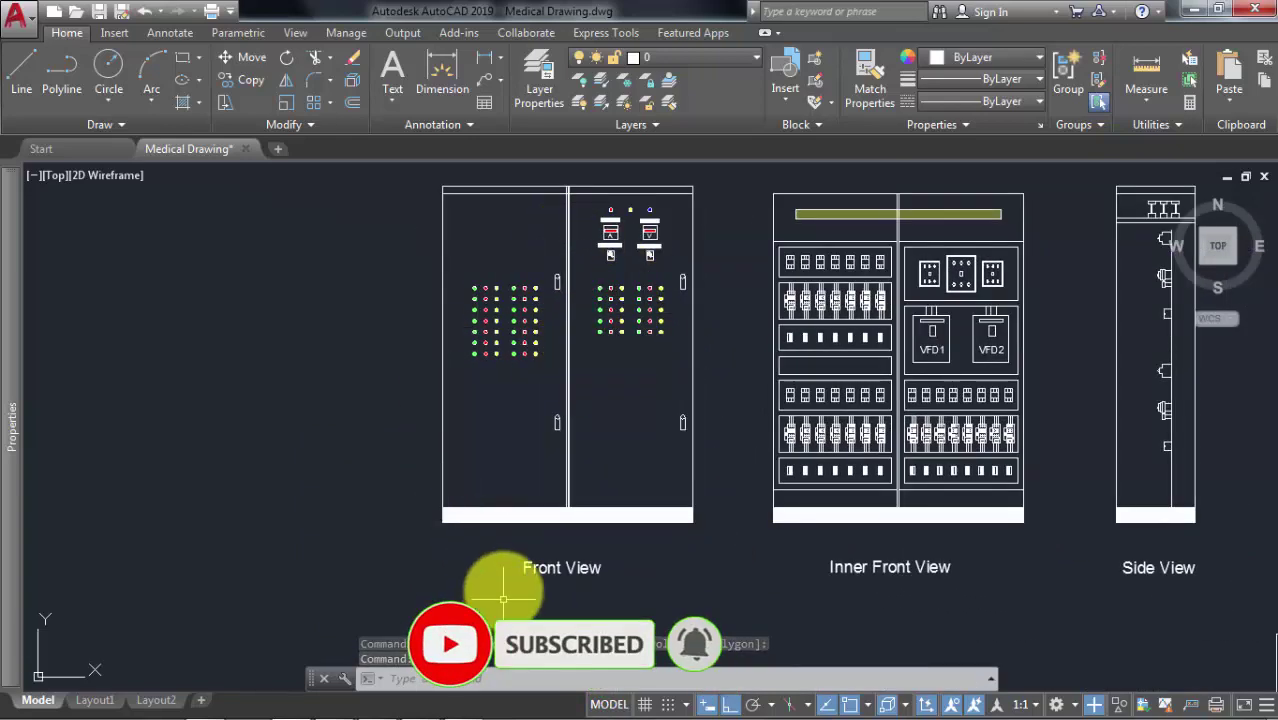
left_click(510, 552)
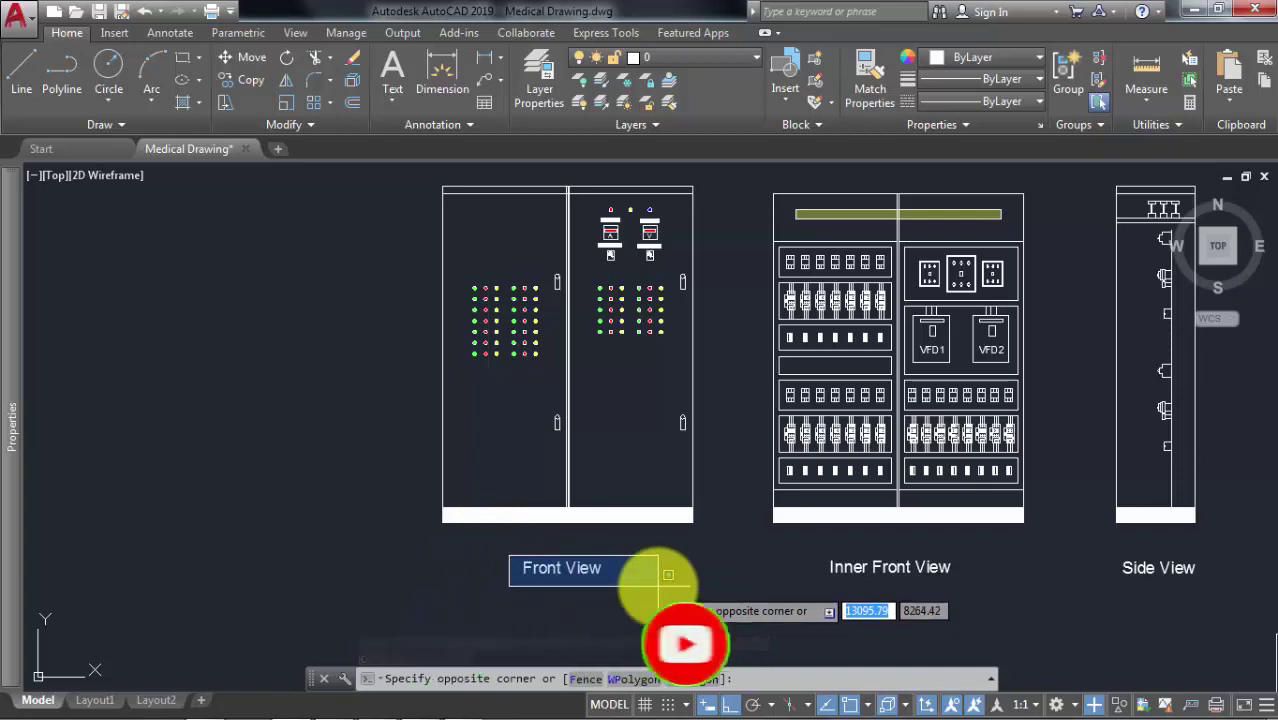
left_click(652, 580)
key("Escape")
Pan to the Back View and Legend and fit all four views on screen
mouse_move(737, 555)
middle_mouse_down()
mouse_move(513, 513)
mouse_move(371, 465)
mouse_move(456, 476)
middle_mouse_up()
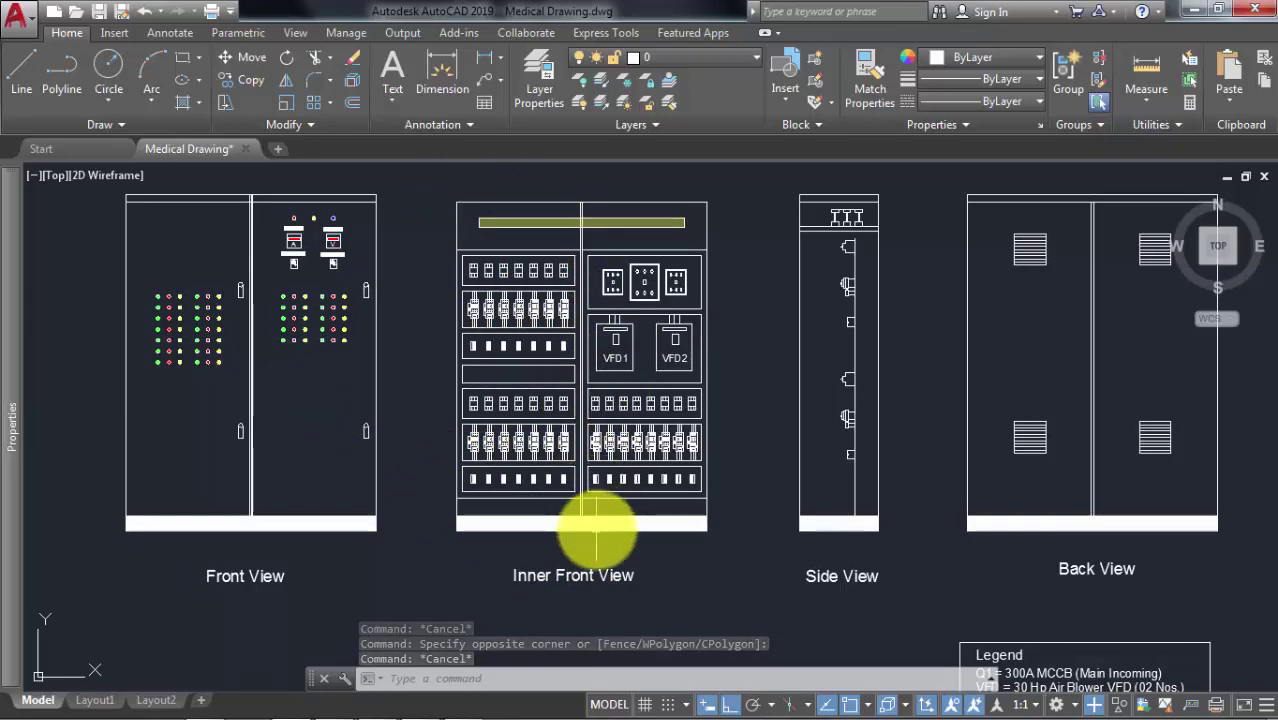
mouse_move(822, 408)
middle_mouse_down()
mouse_move(612, 437)
mouse_move(582, 409)
middle_mouse_up()
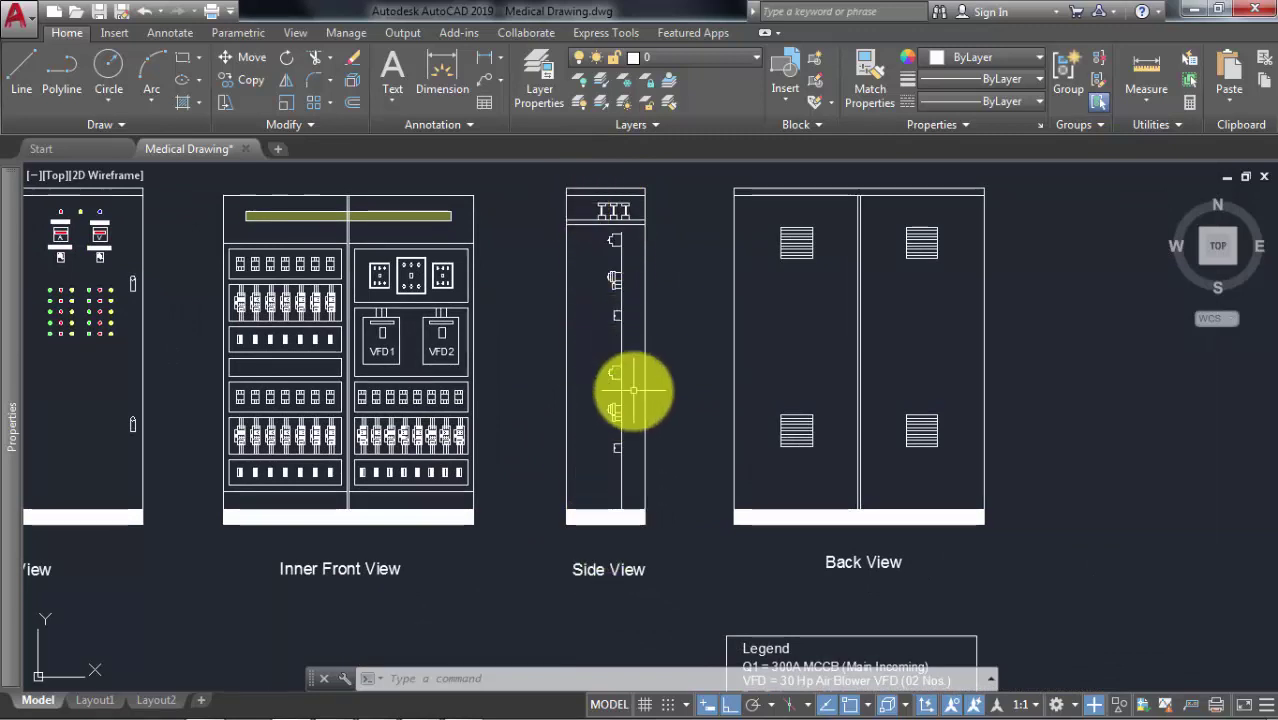
mouse_move(633, 390)
middle_mouse_down()
mouse_move(670, 251)
mouse_move(579, 177)
middle_mouse_up()
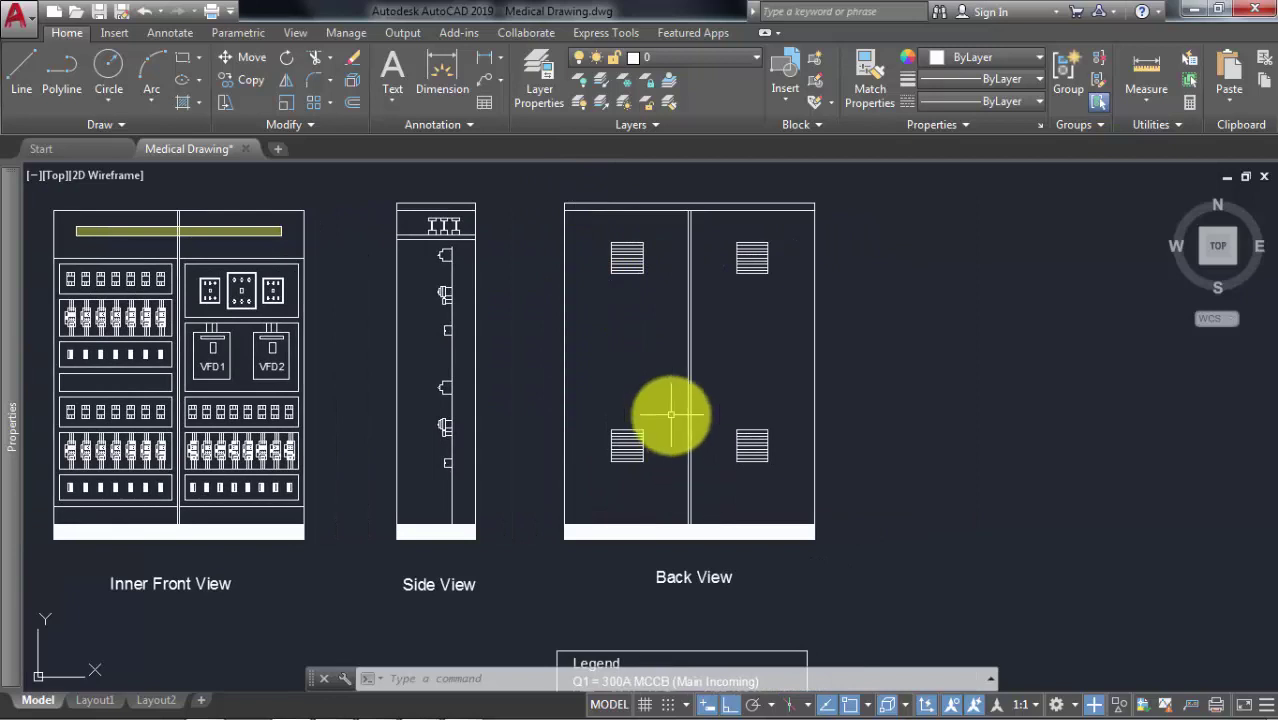
scroll(671, 414, "down", 4)
middle_click_drag(579, 380, 750, 358)
scroll(671, 368, "up", 2)
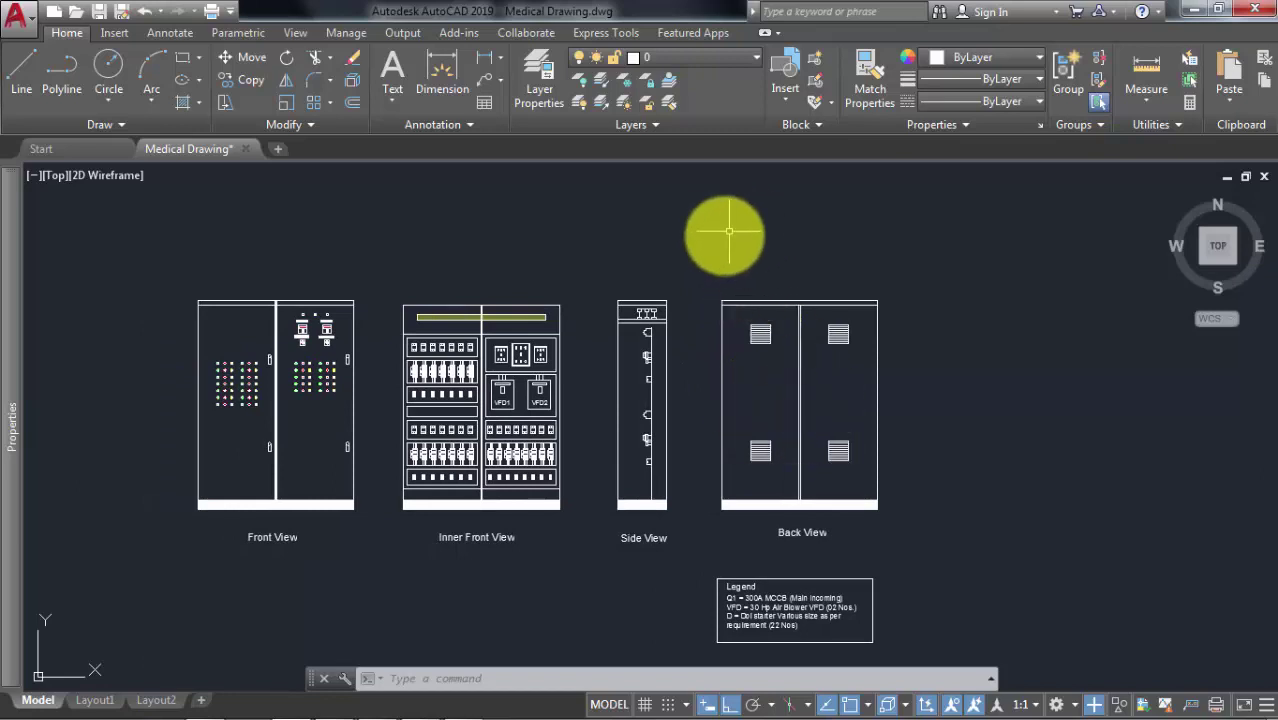
left_click_drag(724, 240, 817, 258)
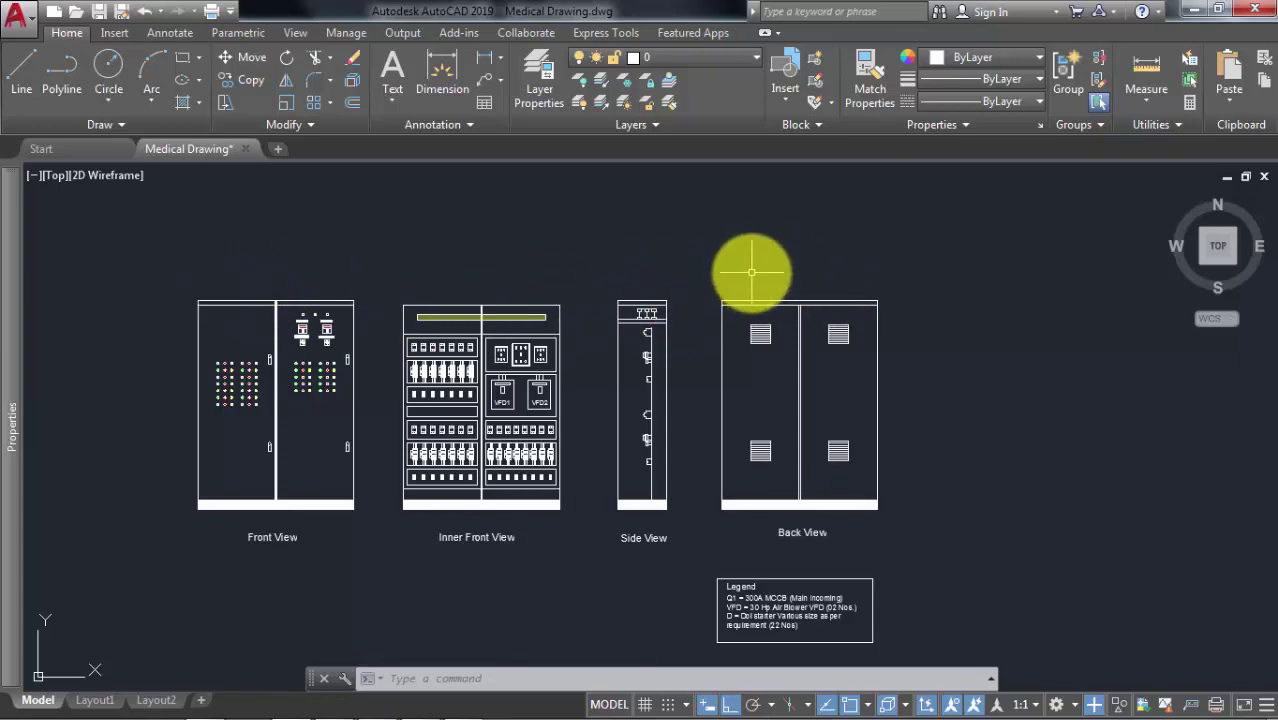
scroll(371, 343, "up", 4)
scroll(380, 308, "up", 2)
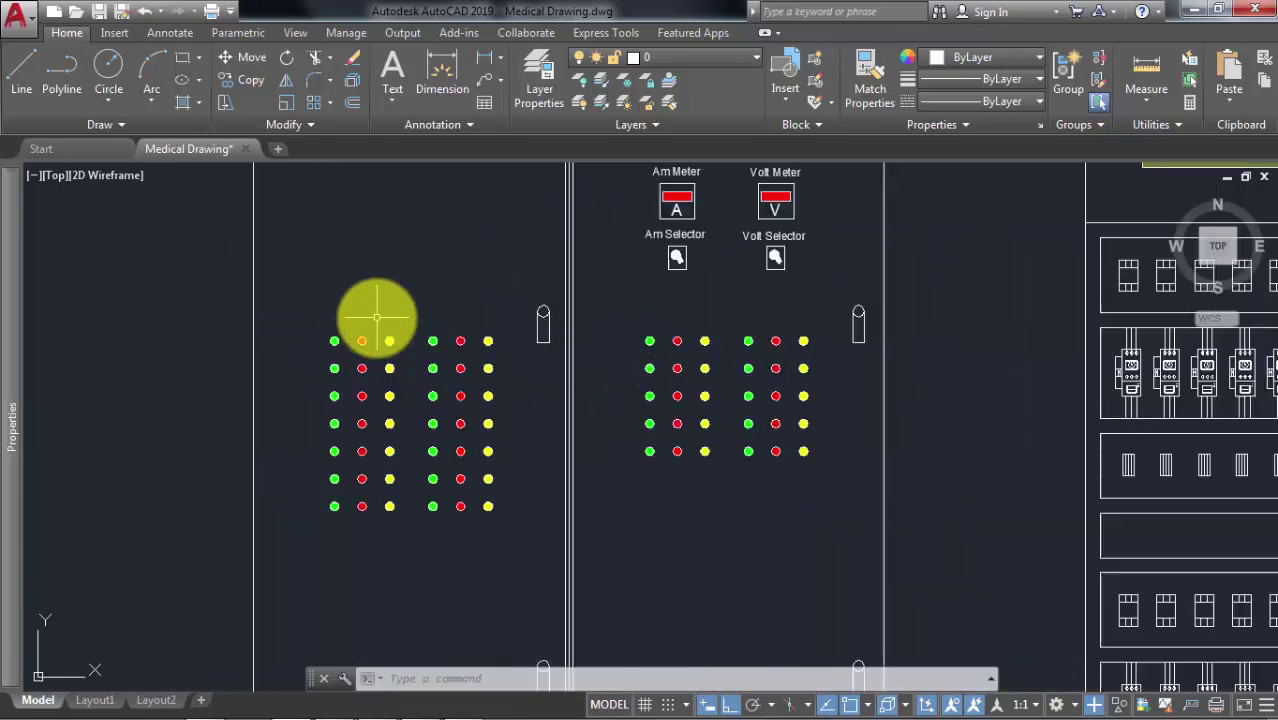
scroll(395, 320, "up", 2)
middle_click_drag(395, 320, 408, 304)
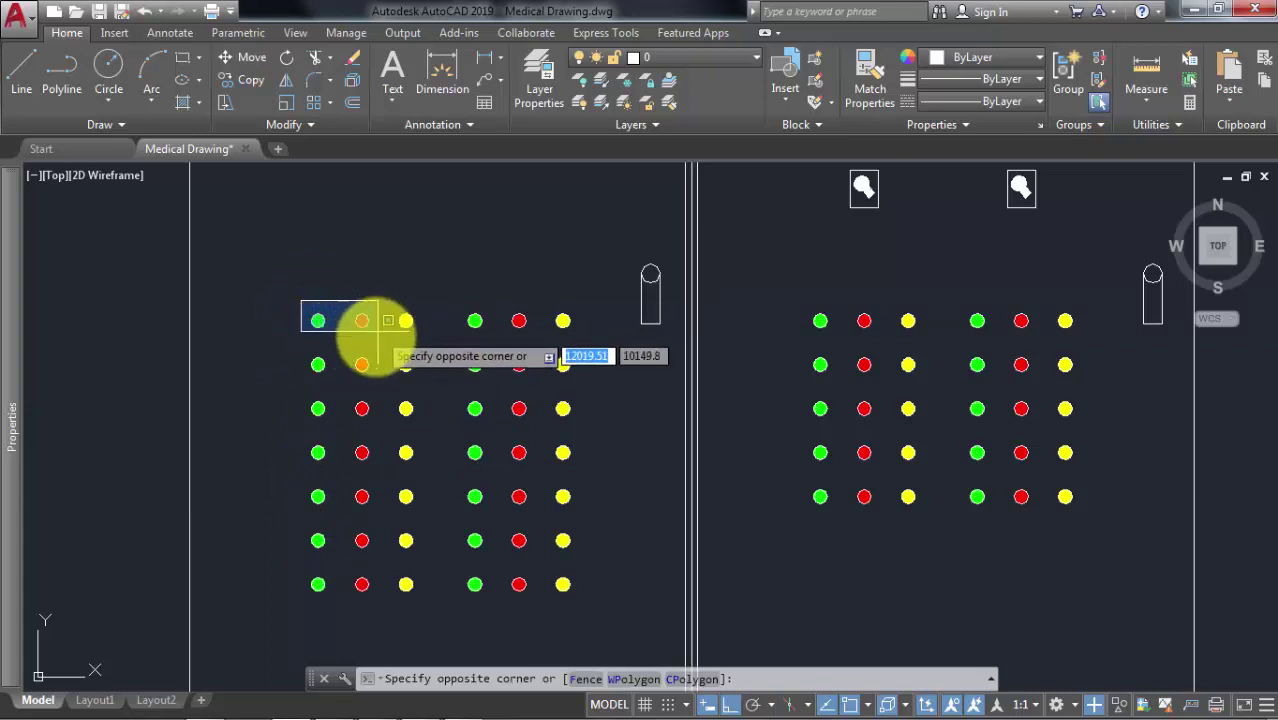
key("Escape")
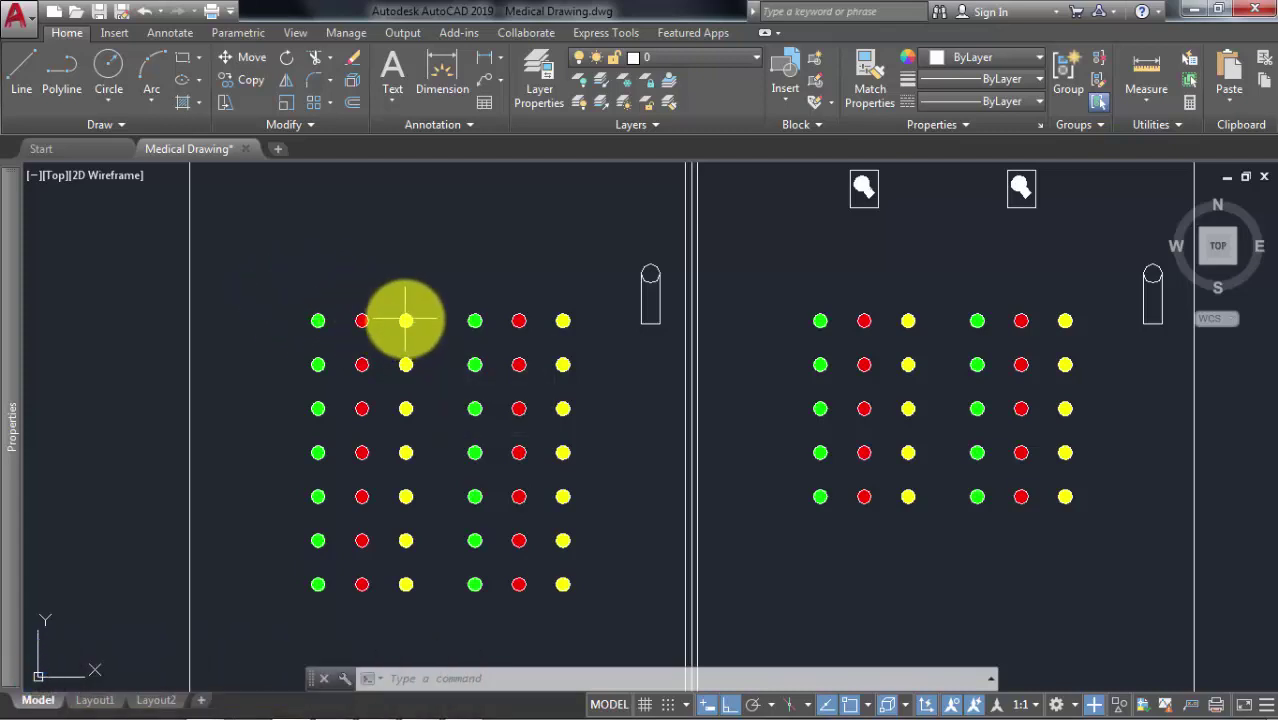
left_click(254, 278)
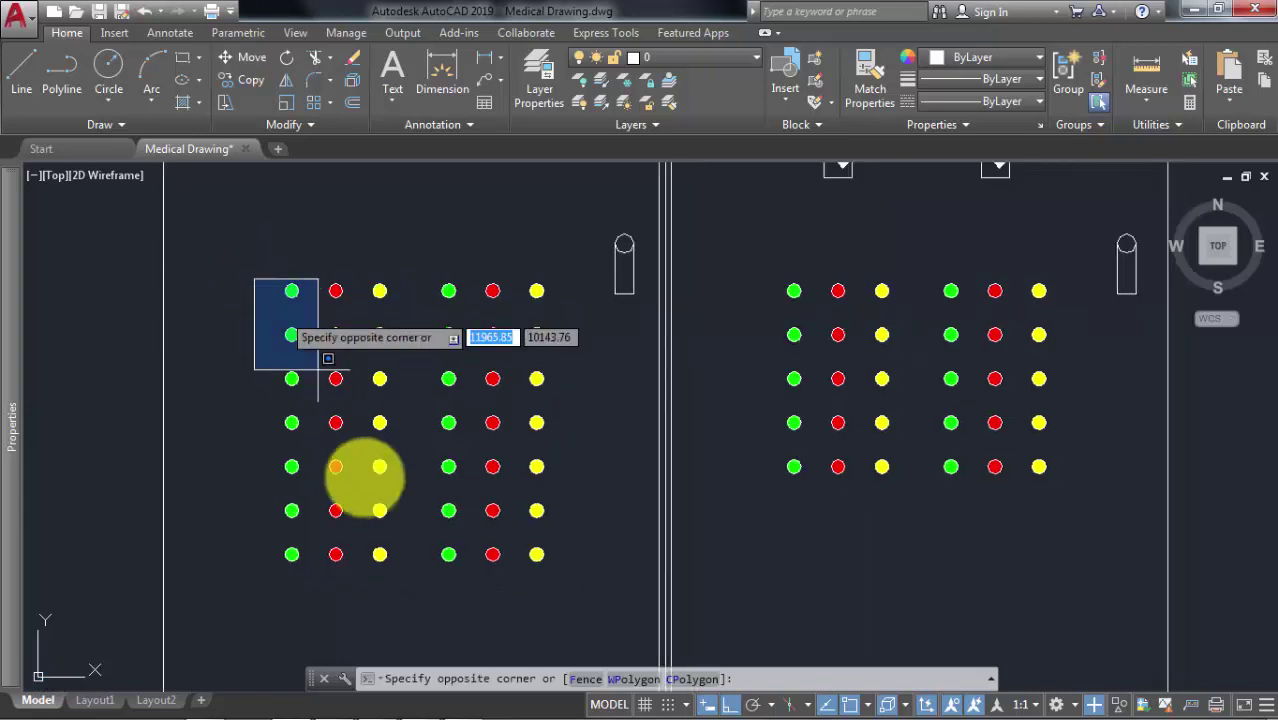
left_click(402, 589)
left_click(437, 261)
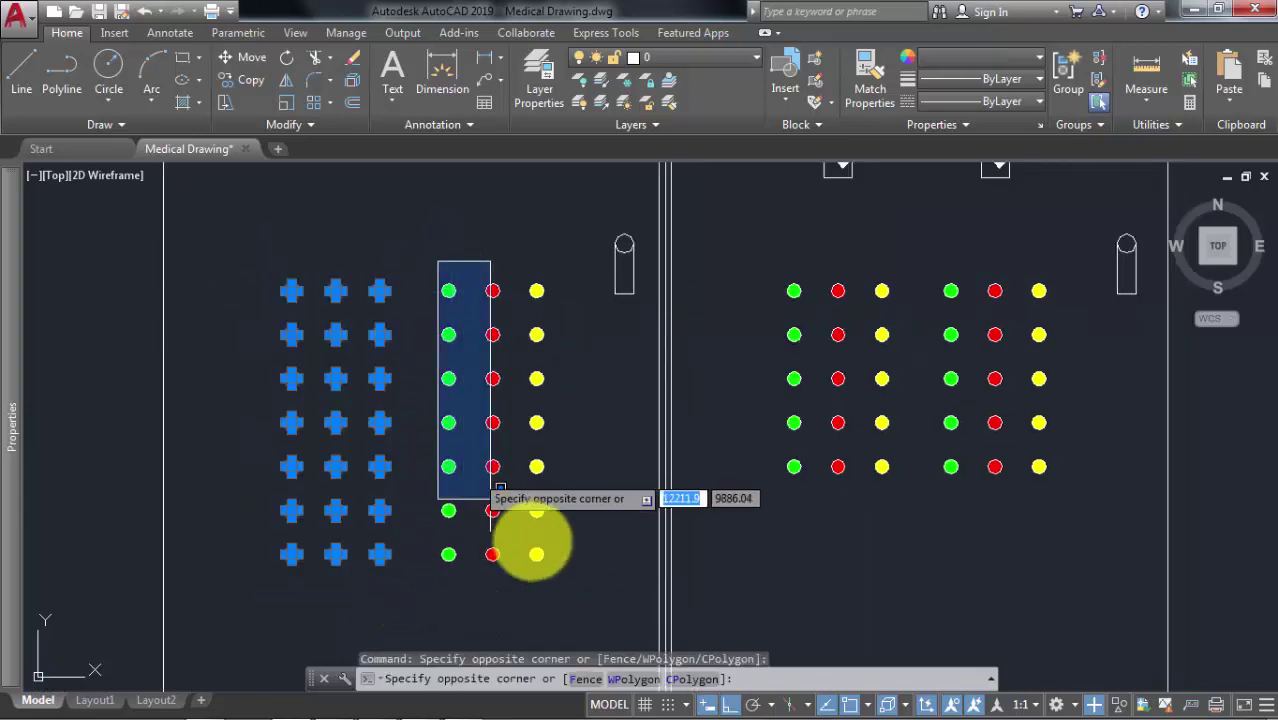
left_click(578, 575)
key("Escape")
scroll(585, 414, "down", 3)
scroll(456, 371, "down", 2)
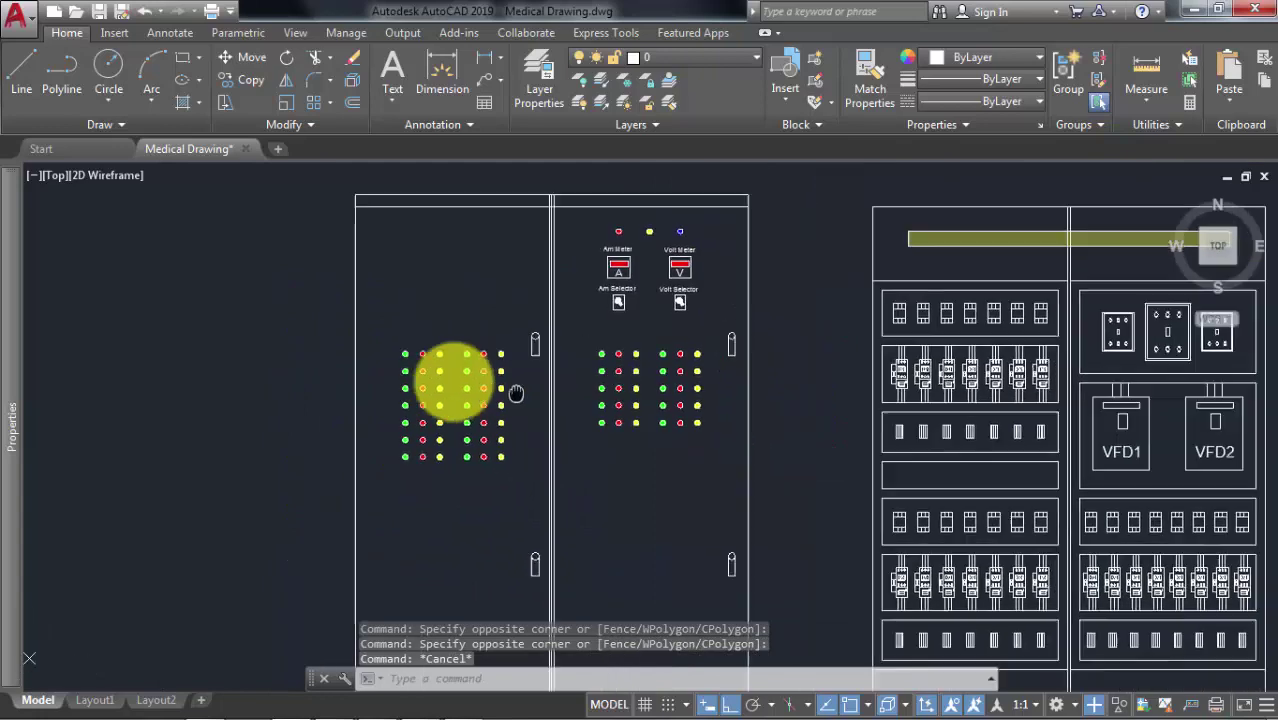
scroll(438, 271, "up", 2)
scroll(414, 228, "up", 2)
scroll(371, 294, "up", 2)
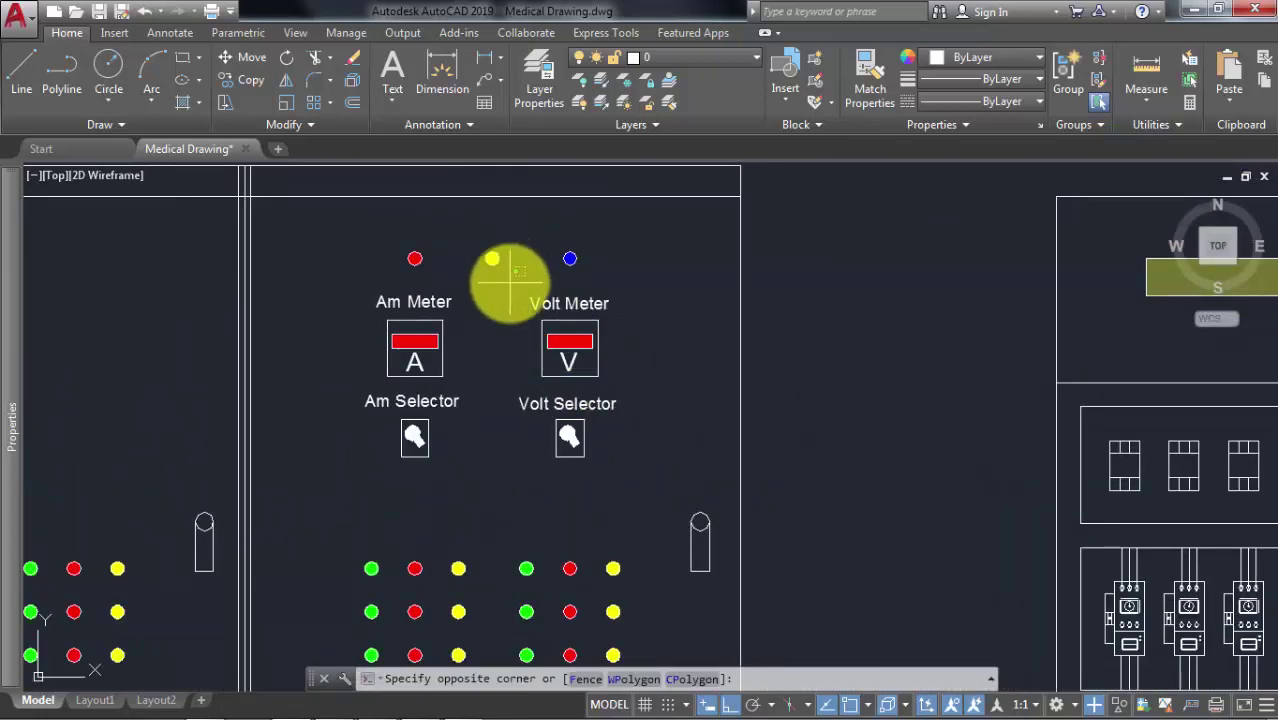
left_click(627, 490)
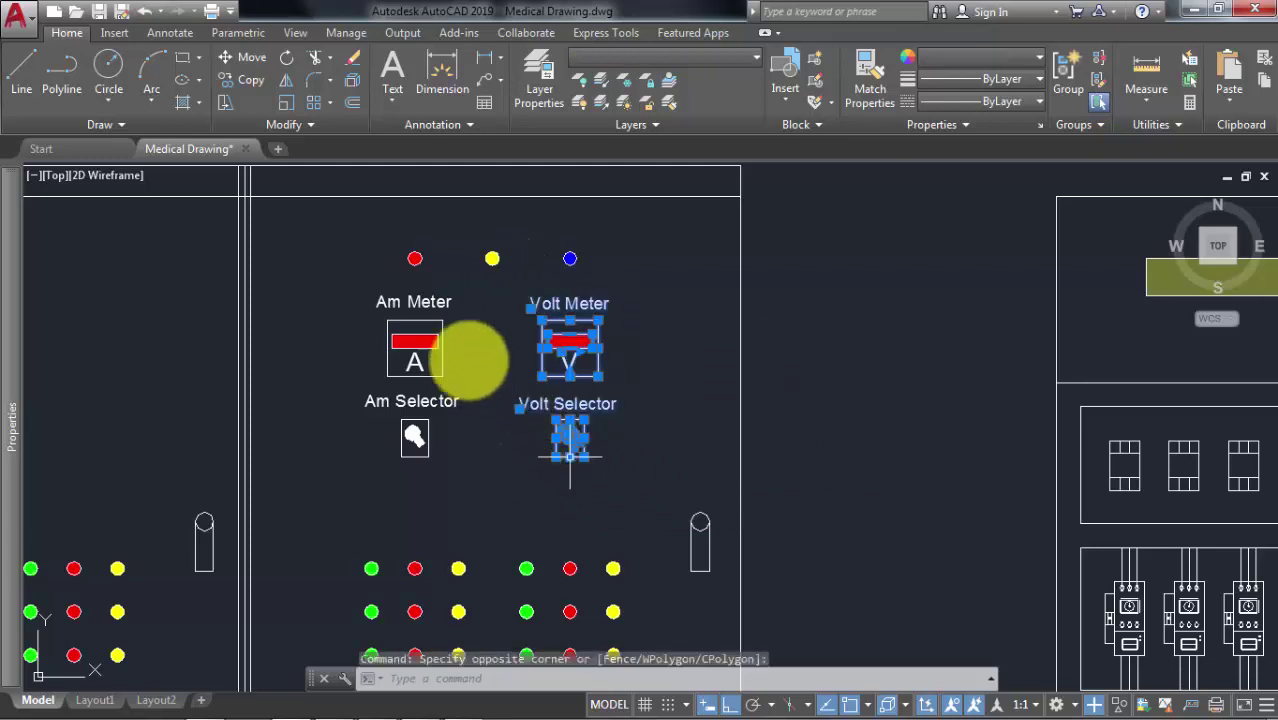
left_click(363, 277)
left_click(475, 472)
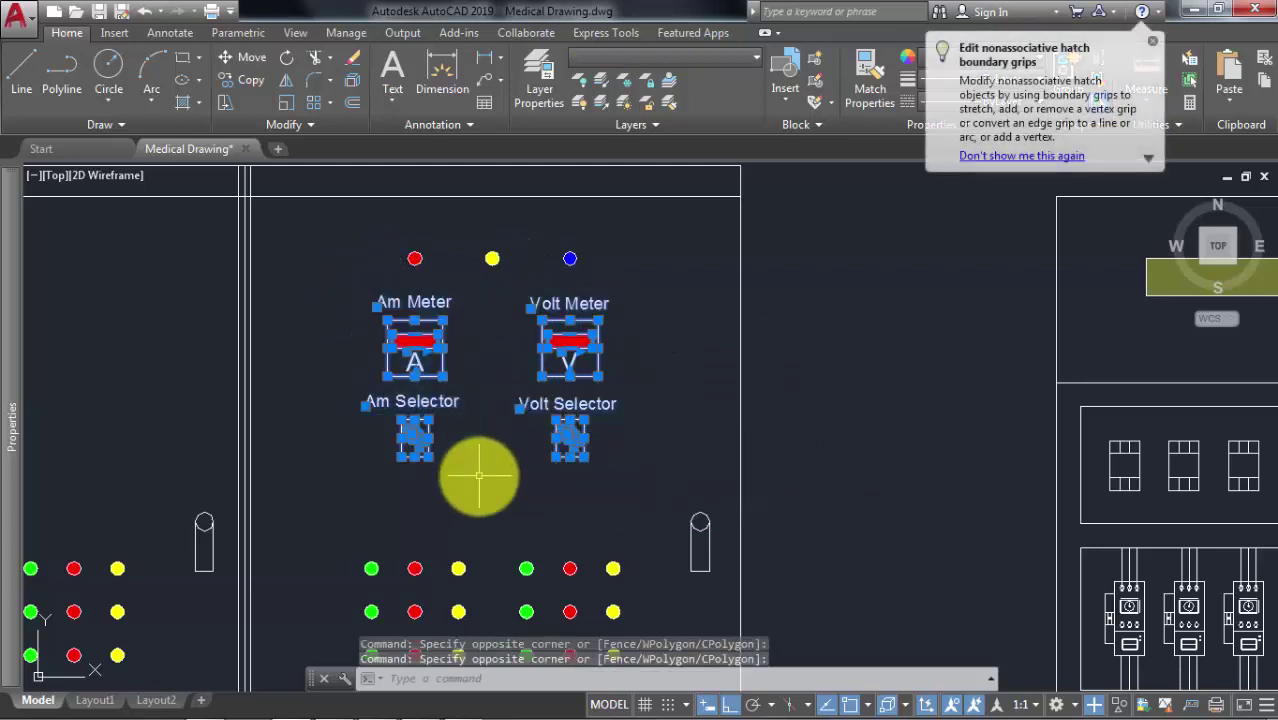
left_click(396, 226)
left_click(645, 280)
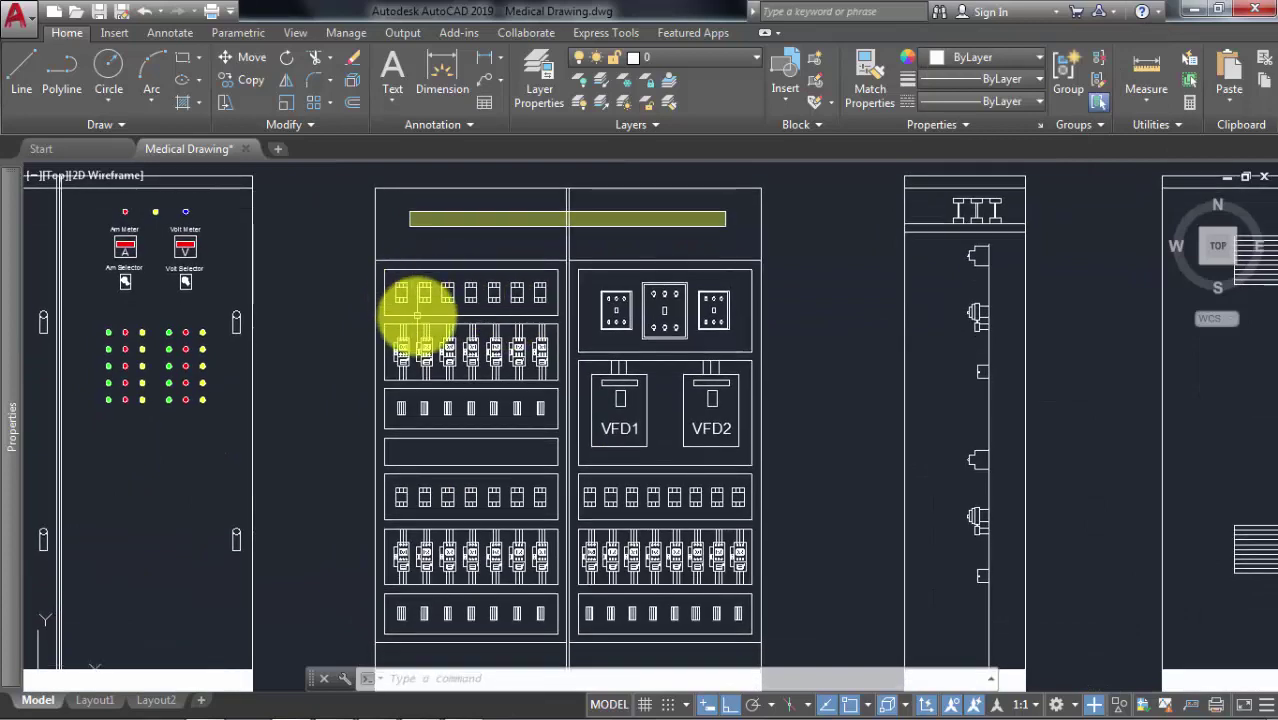
left_click(396, 236)
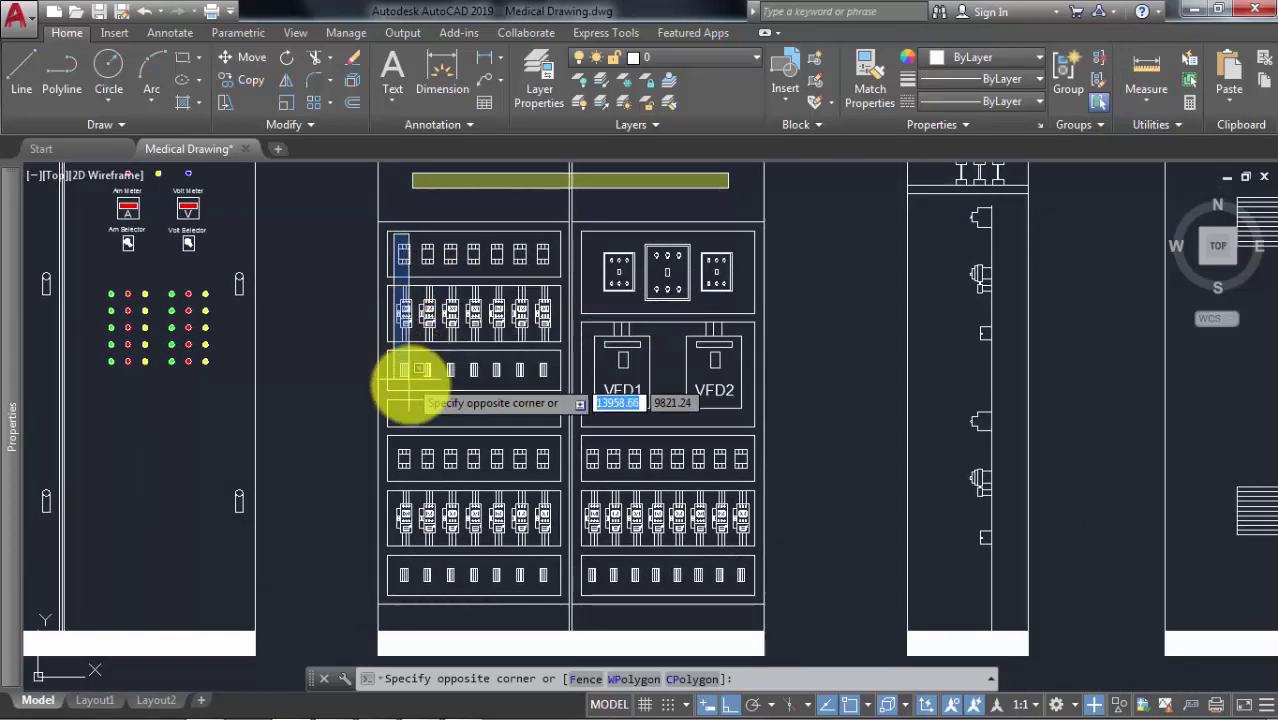
left_click(416, 400)
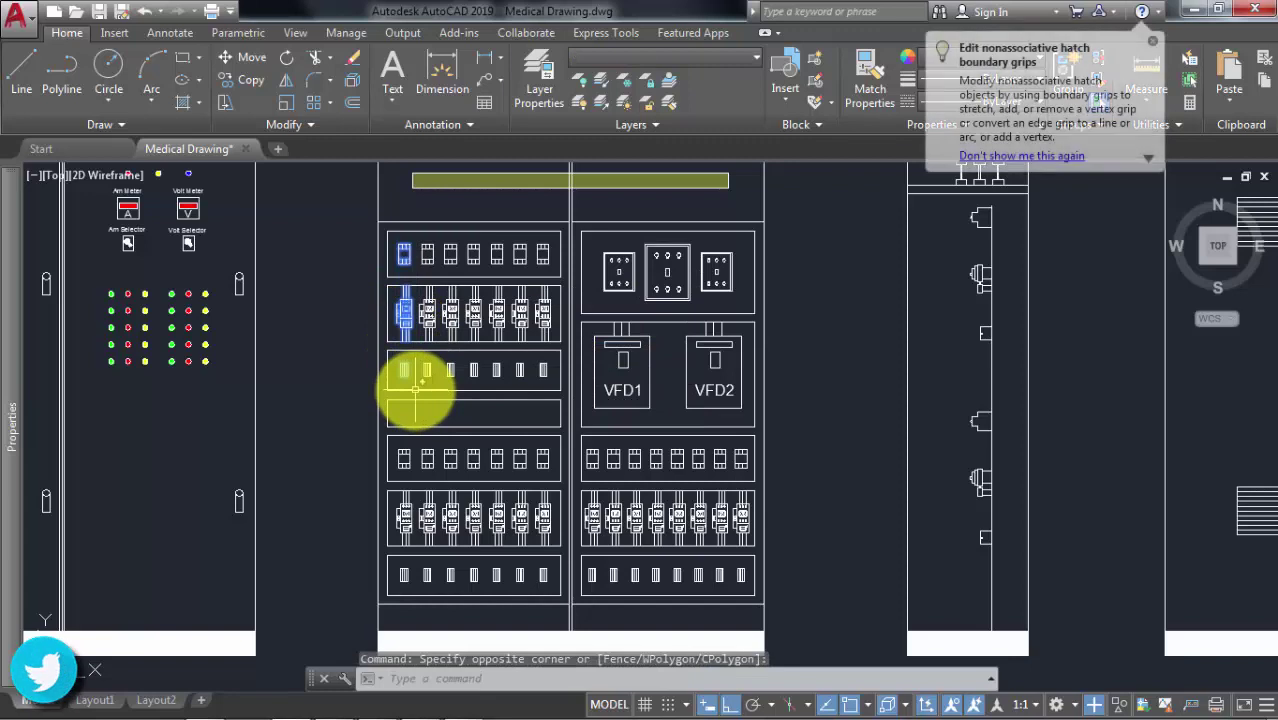
key("Escape")
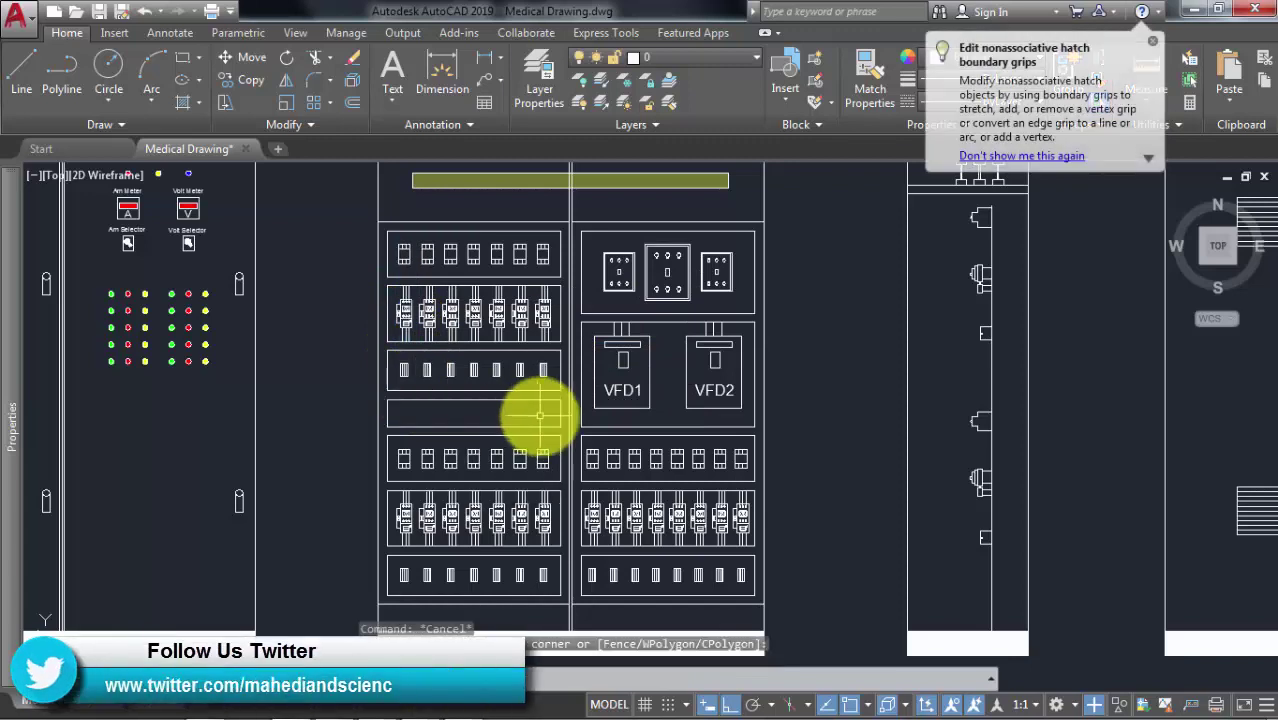
left_click(1153, 41)
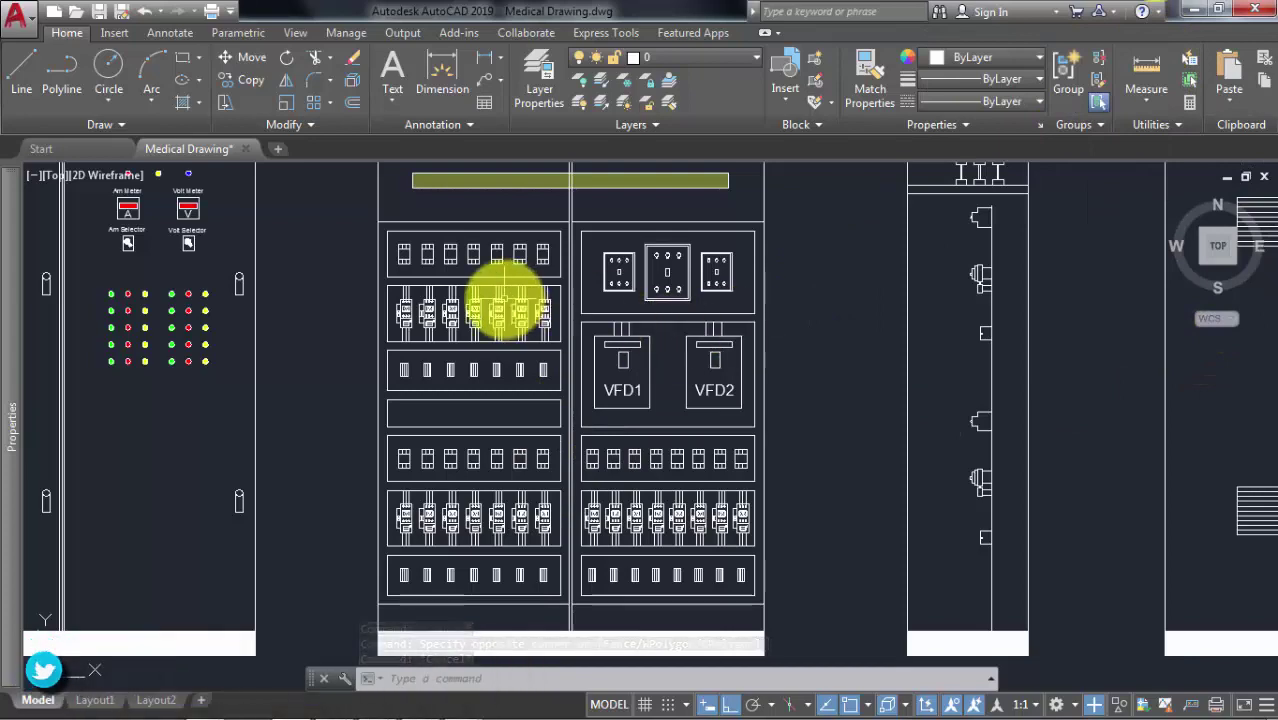
middle_click_drag(449, 305, 454, 333)
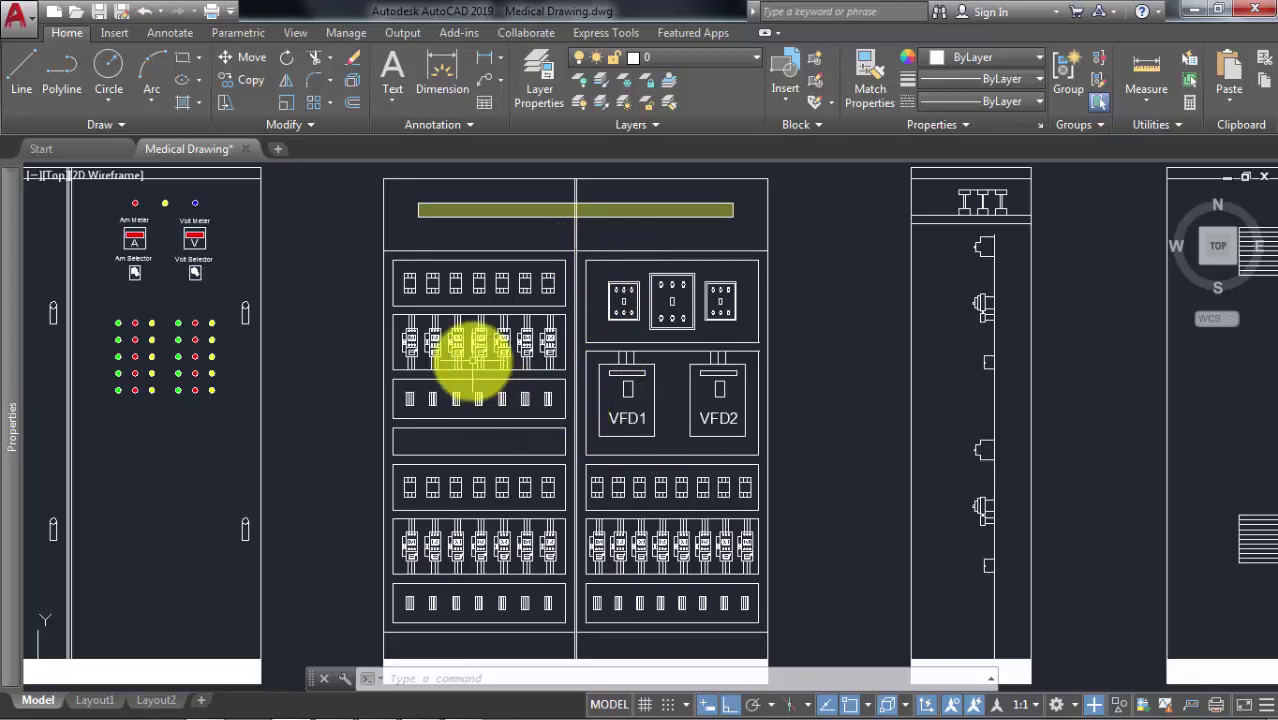
middle_click_drag(471, 357, 477, 348)
scroll(628, 386, "down", 2)
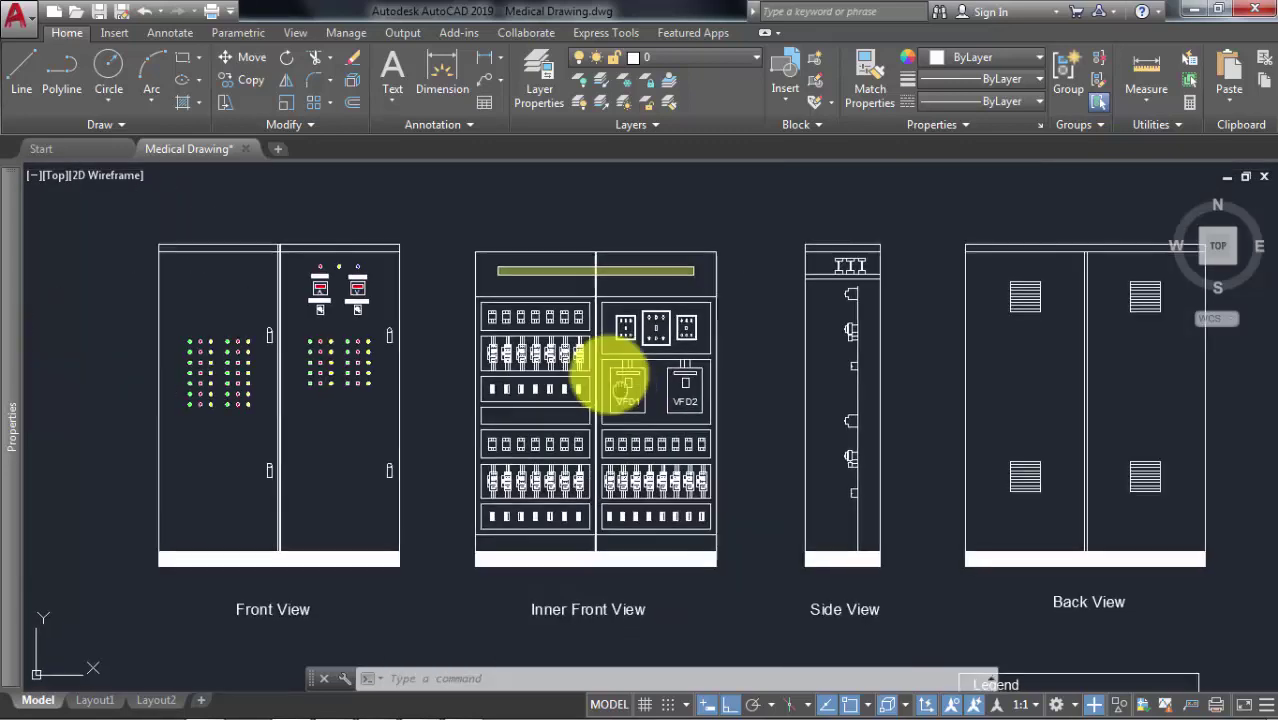
scroll(608, 371, "up", 1)
scroll(536, 351, "up", 1)
middle_click_drag(588, 358, 565, 345)
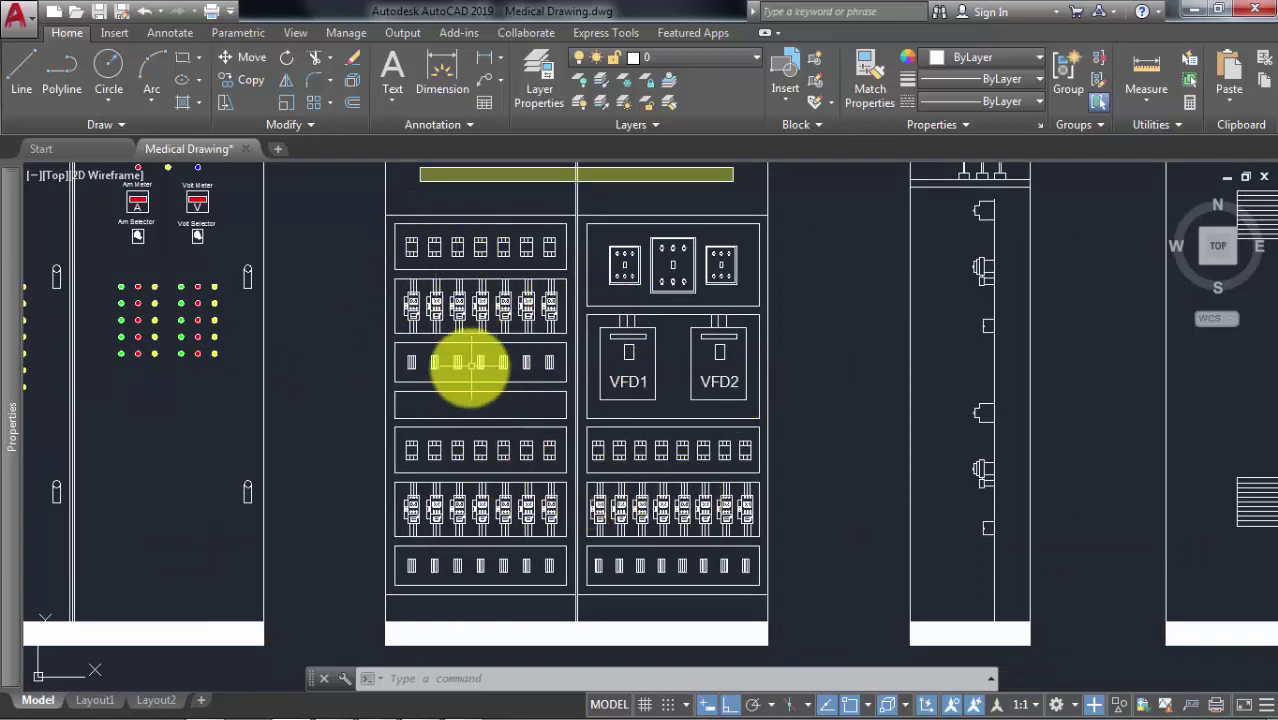
scroll(438, 296, "down", 2)
scroll(456, 292, "up", 2)
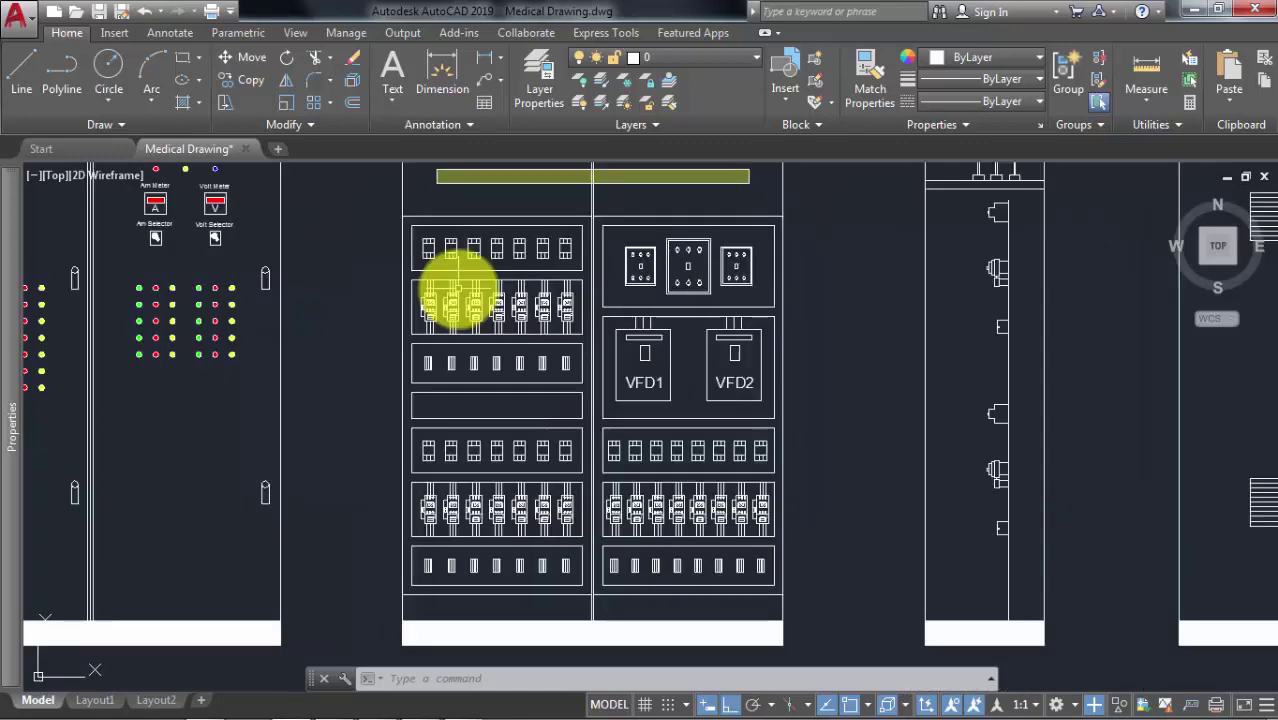
mouse_move(472, 300)
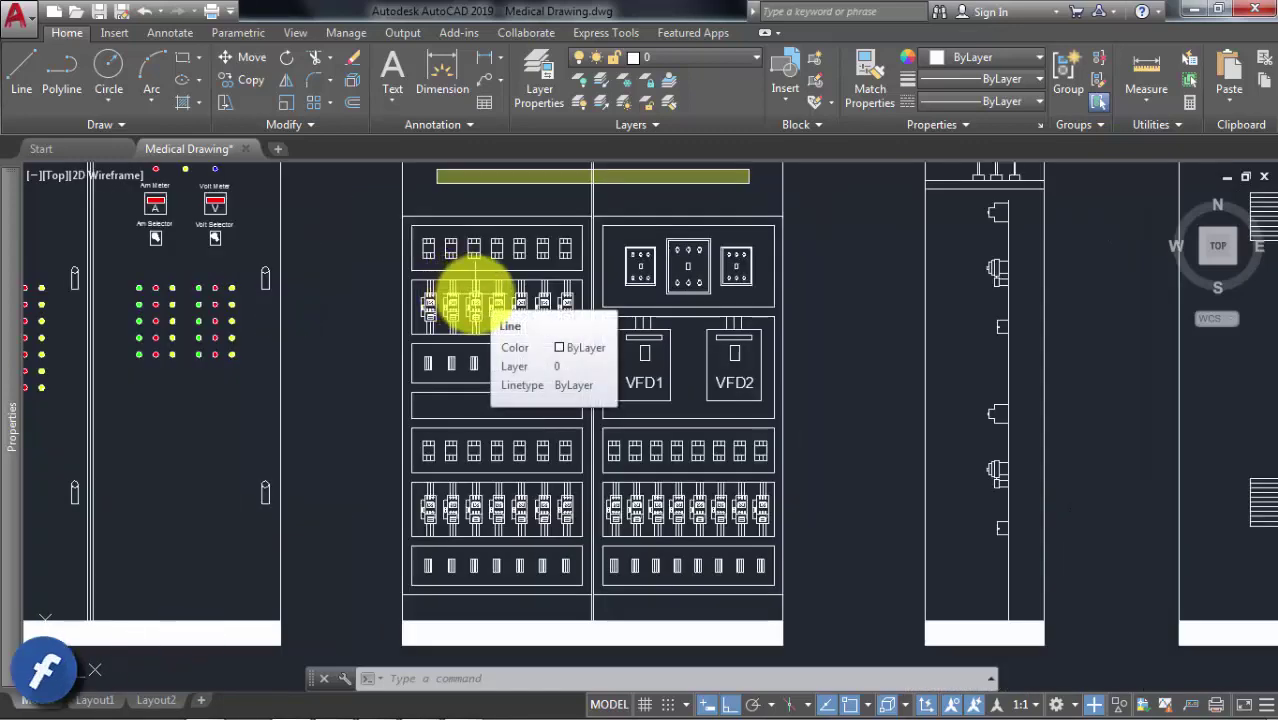
scroll(528, 333, "down", 2)
scroll(500, 300, "up", 1)
scroll(509, 244, "up", 1)
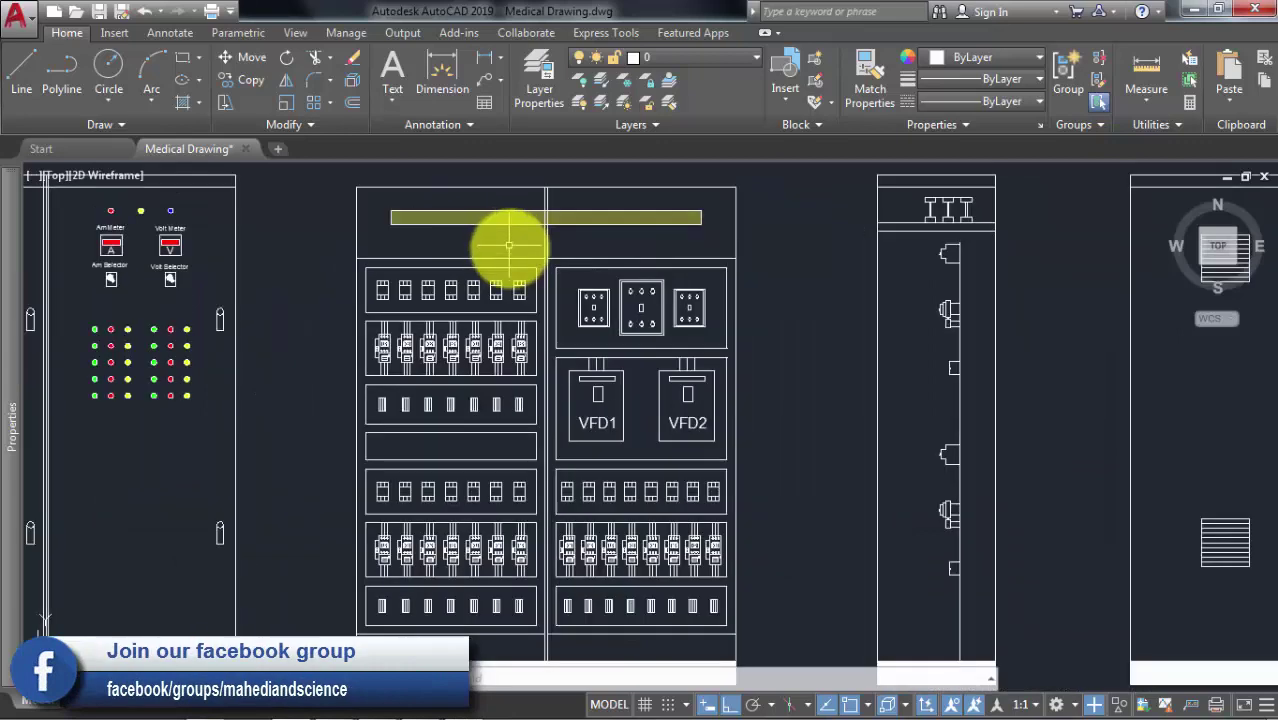
middle_click_drag(509, 244, 485, 176)
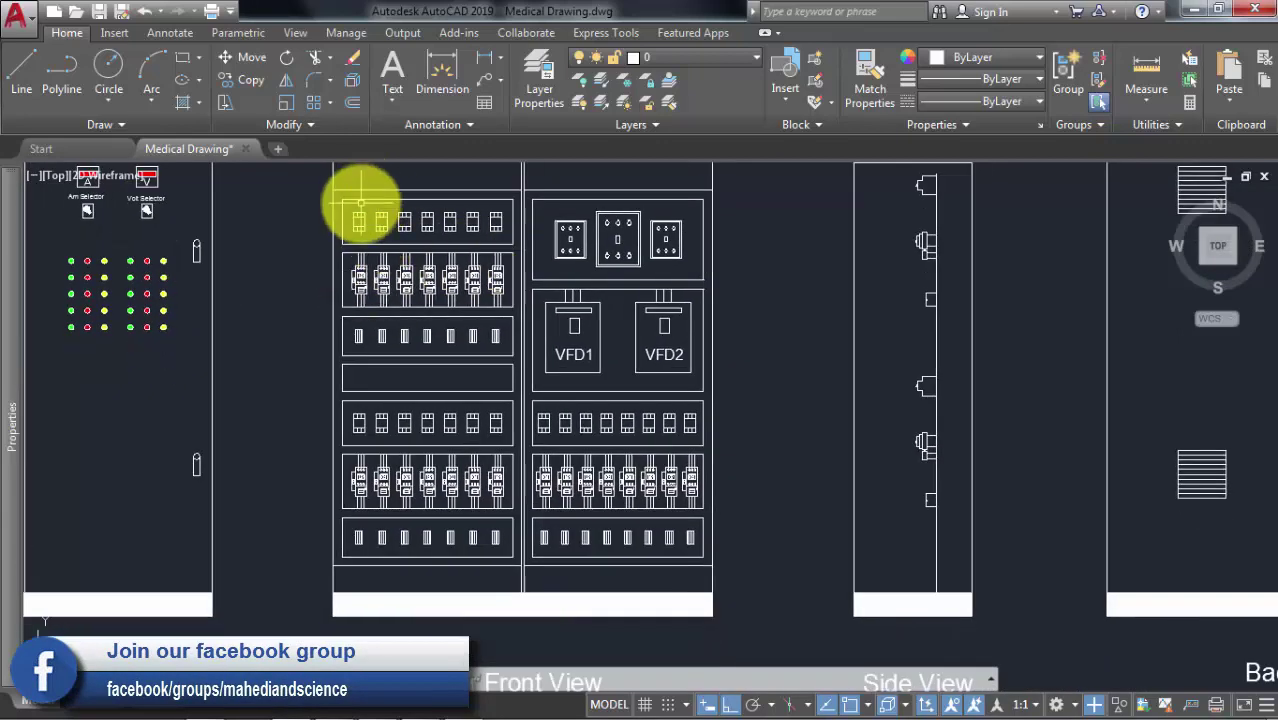
scroll(360, 203, "up", 1)
scroll(408, 251, "up", 1)
scroll(405, 243, "up", 2)
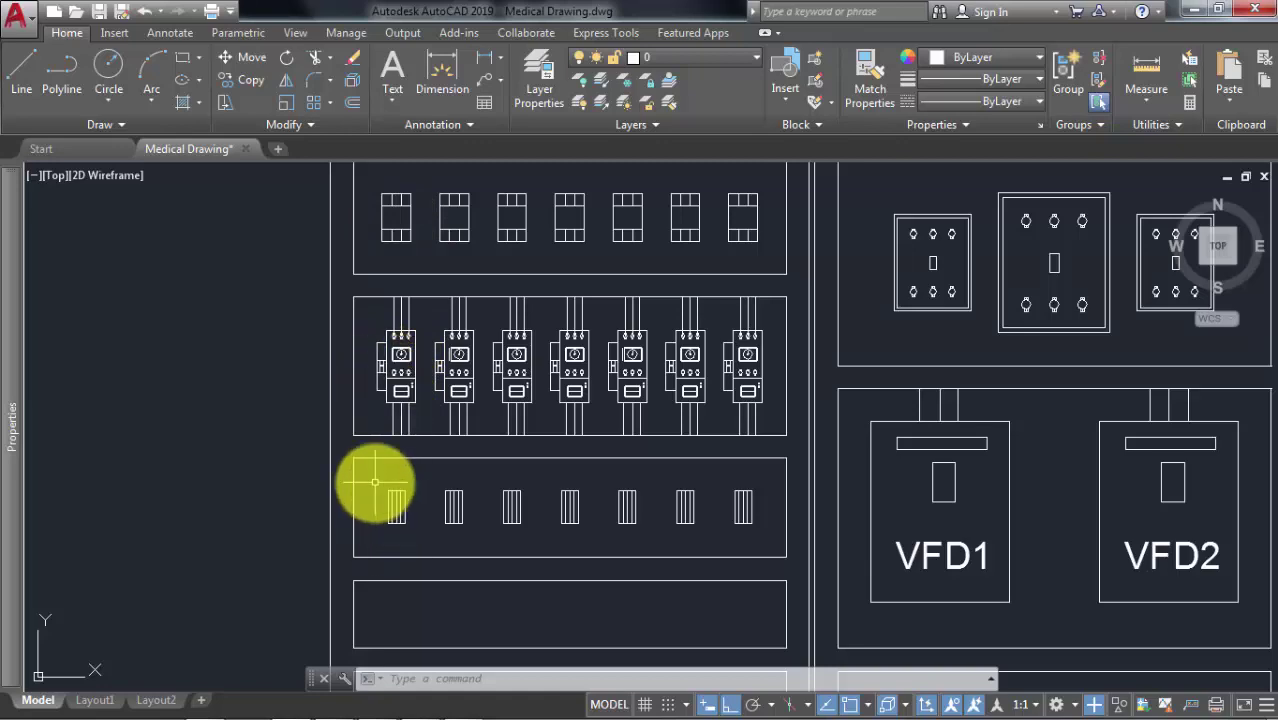
scroll(400, 445, "down", 2)
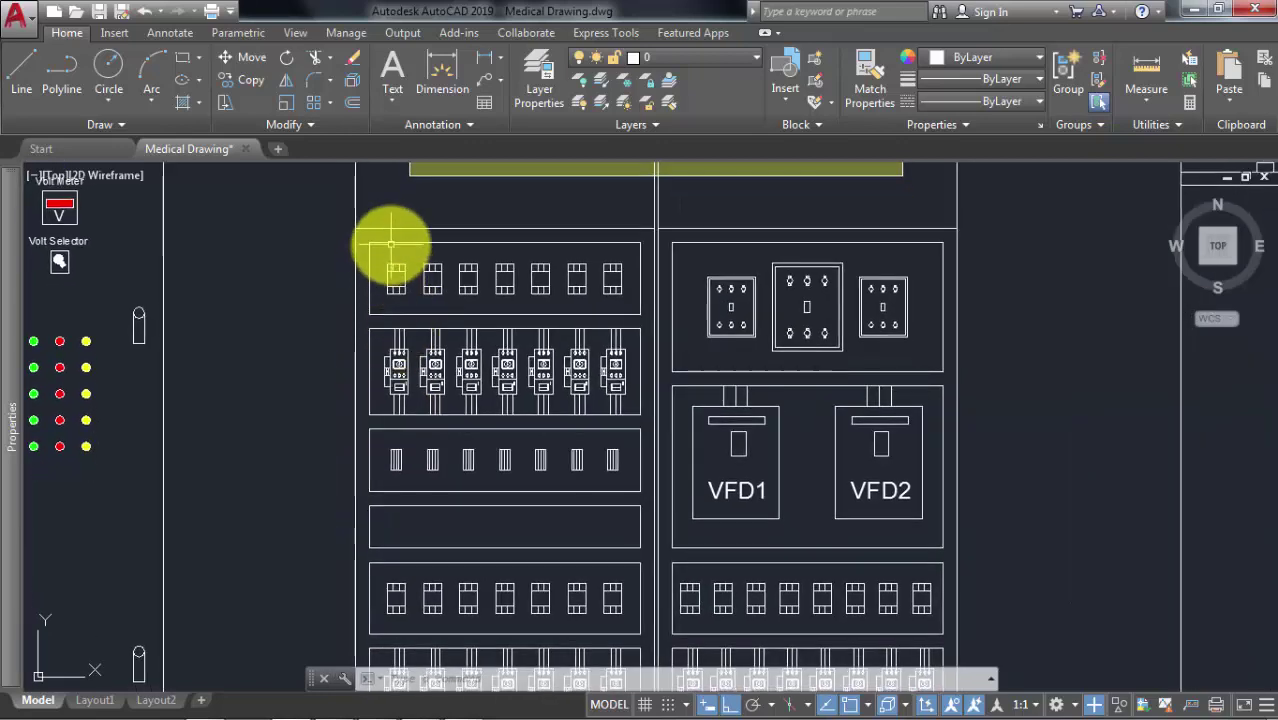
scroll(390, 245, "down", 2)
middle_click_drag(385, 251, 379, 322)
scroll(394, 240, "up", 2)
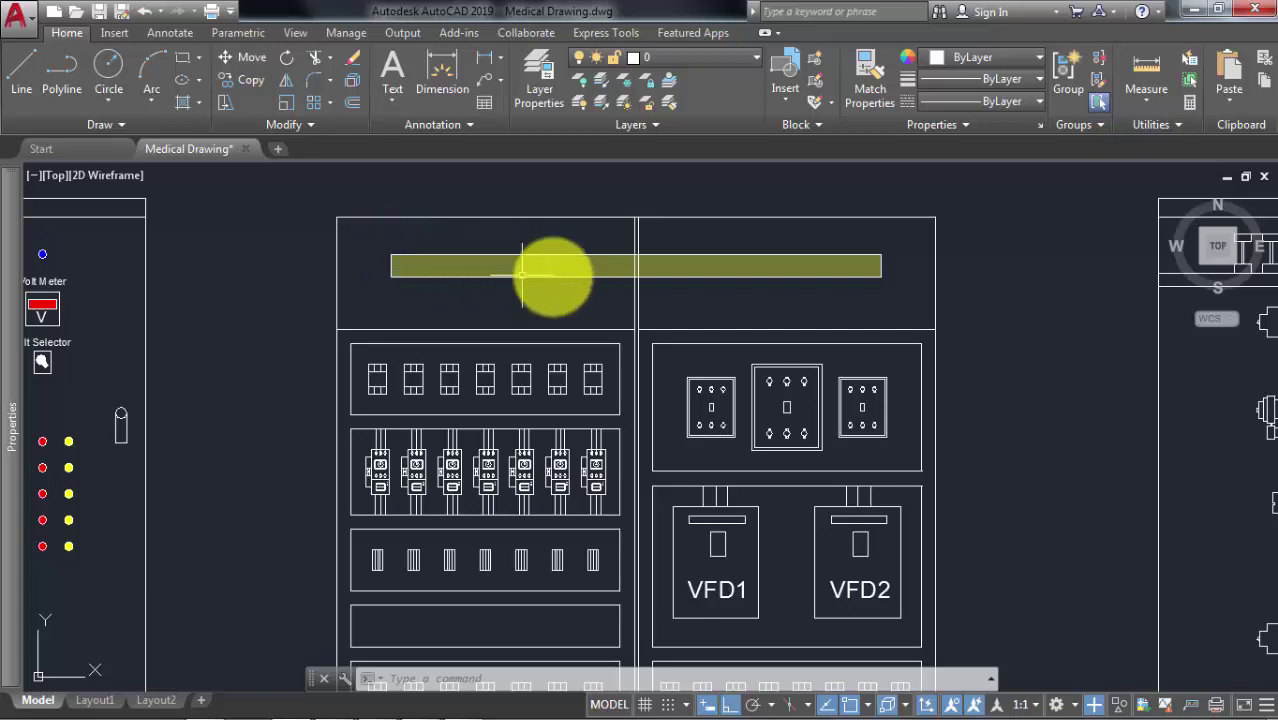
middle_click_drag(454, 274, 436, 237)
scroll(422, 299, "down", 2)
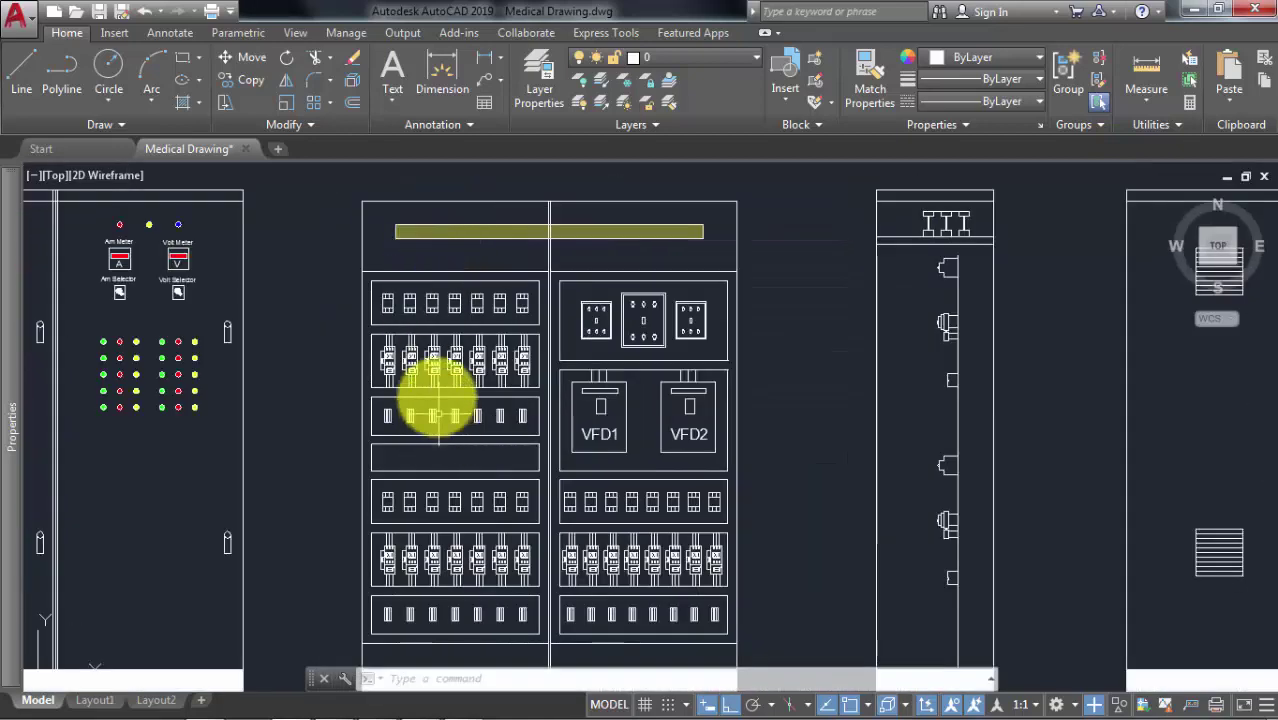
middle_click_drag(438, 415, 415, 258)
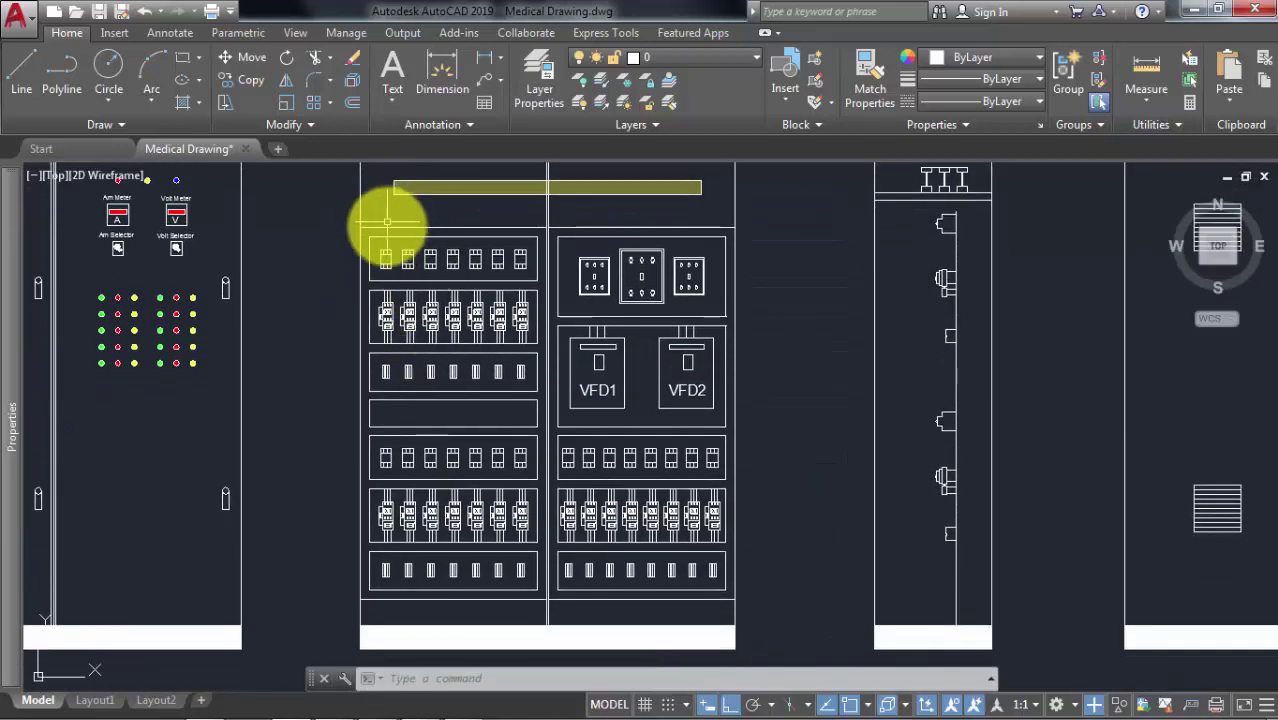
scroll(386, 245, "up", 2)
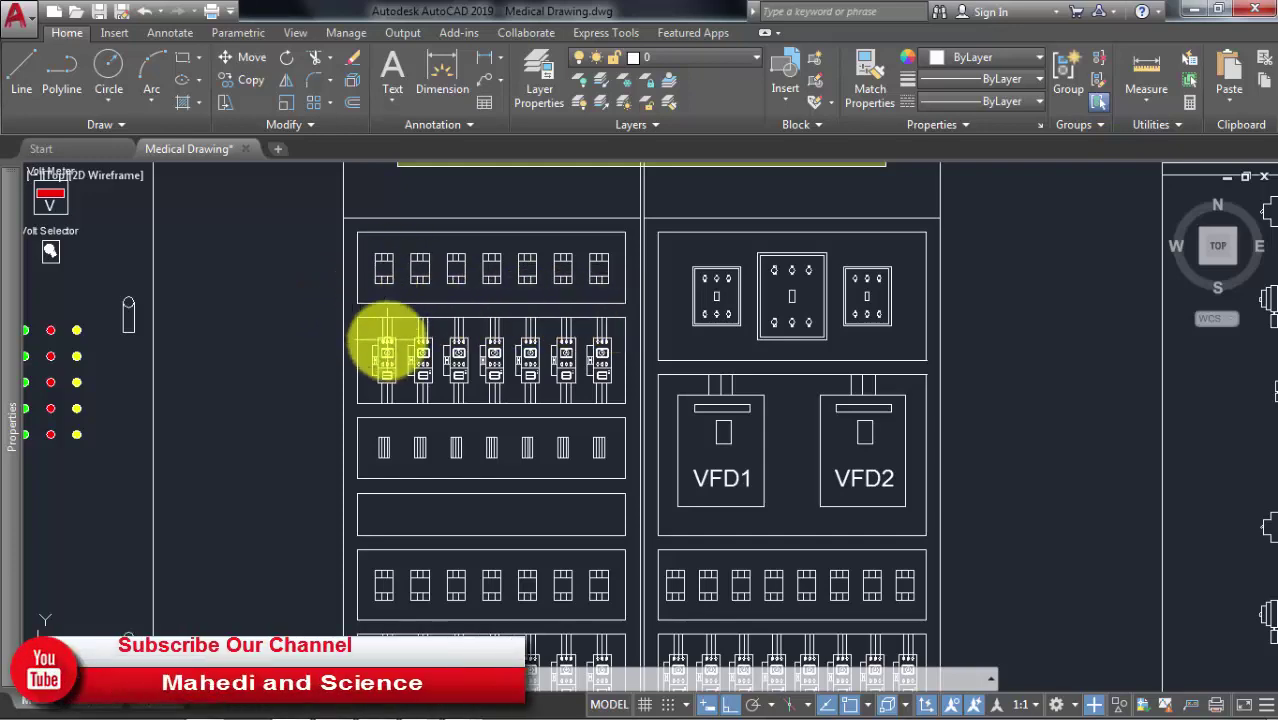
middle_click_drag(388, 345, 390, 290)
scroll(390, 290, "up", 2)
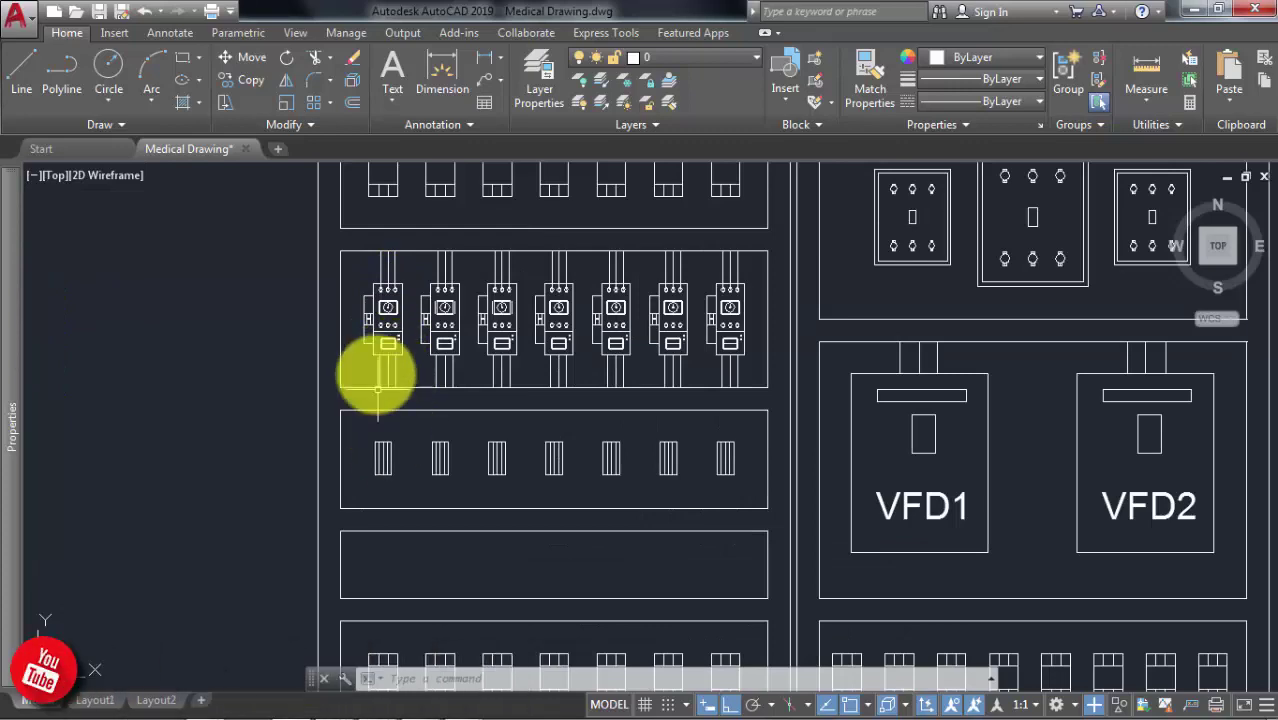
scroll(360, 313, "down", 2)
middle_click_drag(365, 314, 362, 357)
scroll(362, 357, "up", 2)
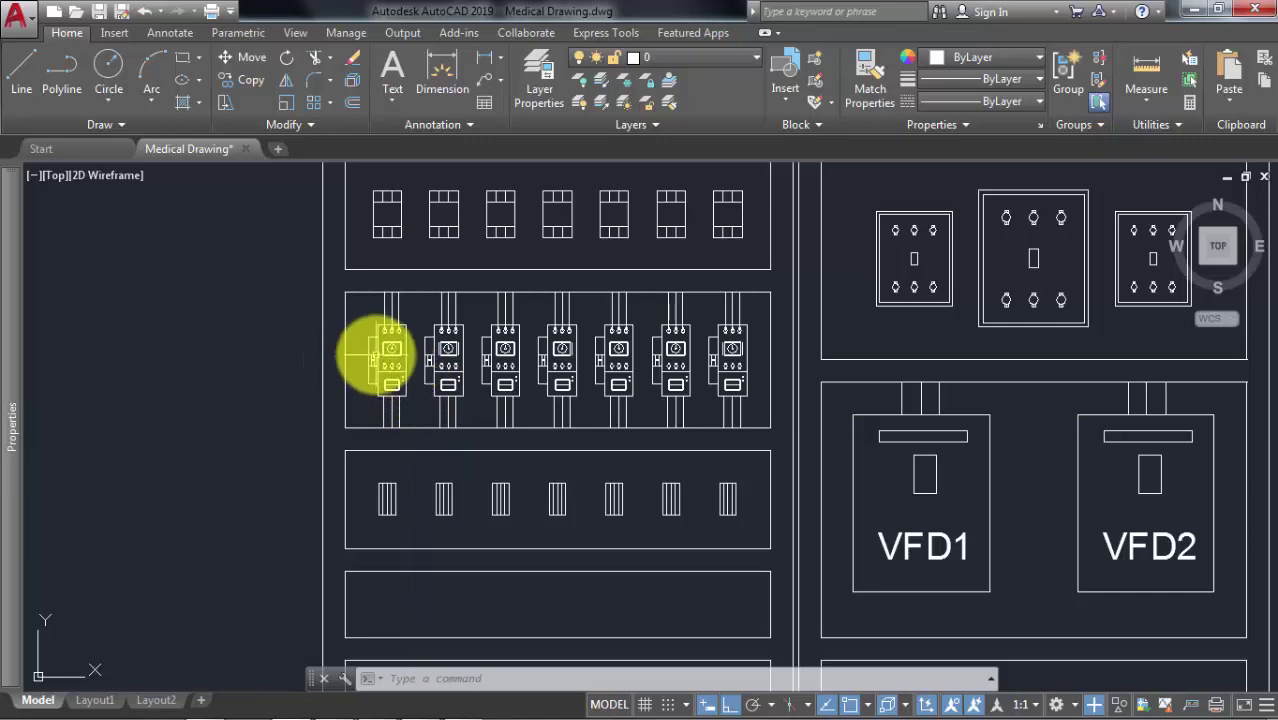
scroll(376, 355, "up", 4)
scroll(365, 360, "down", 4)
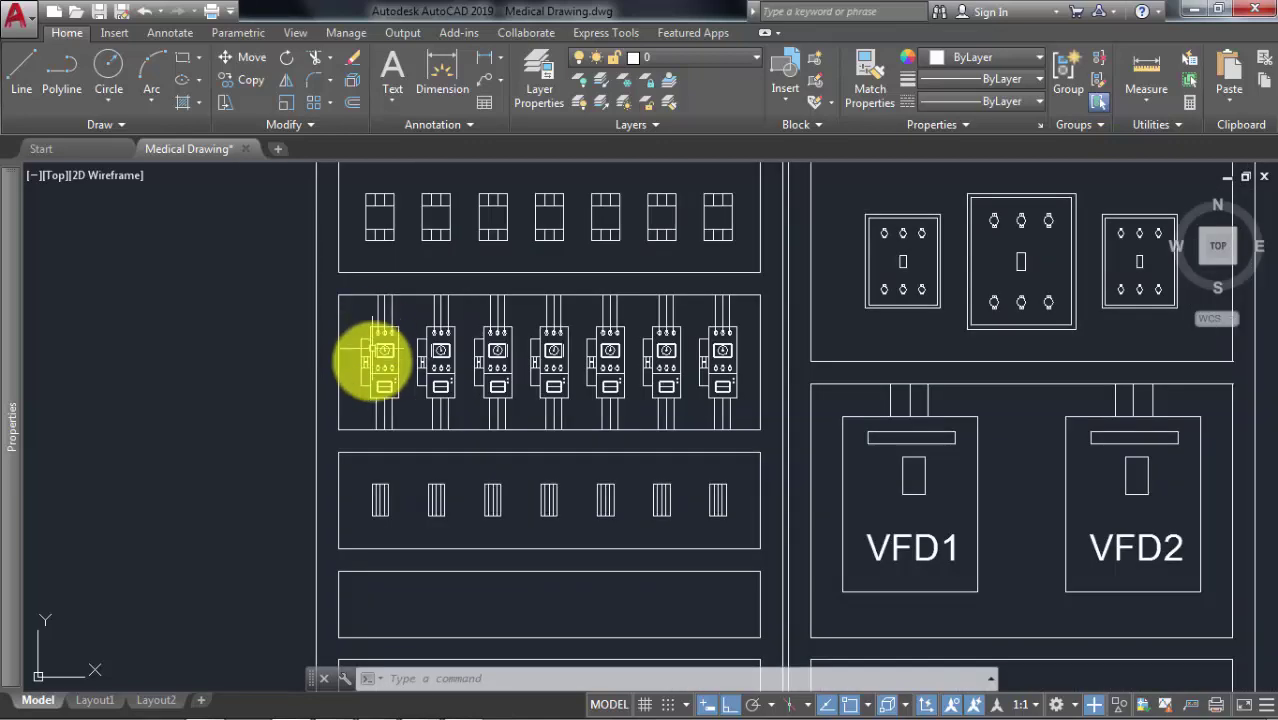
scroll(365, 358, "down", 2)
mouse_move(365, 365)
middle_mouse_down()
mouse_move(351, 328)
mouse_move(364, 337)
middle_mouse_up()
scroll(372, 355, "down", 2)
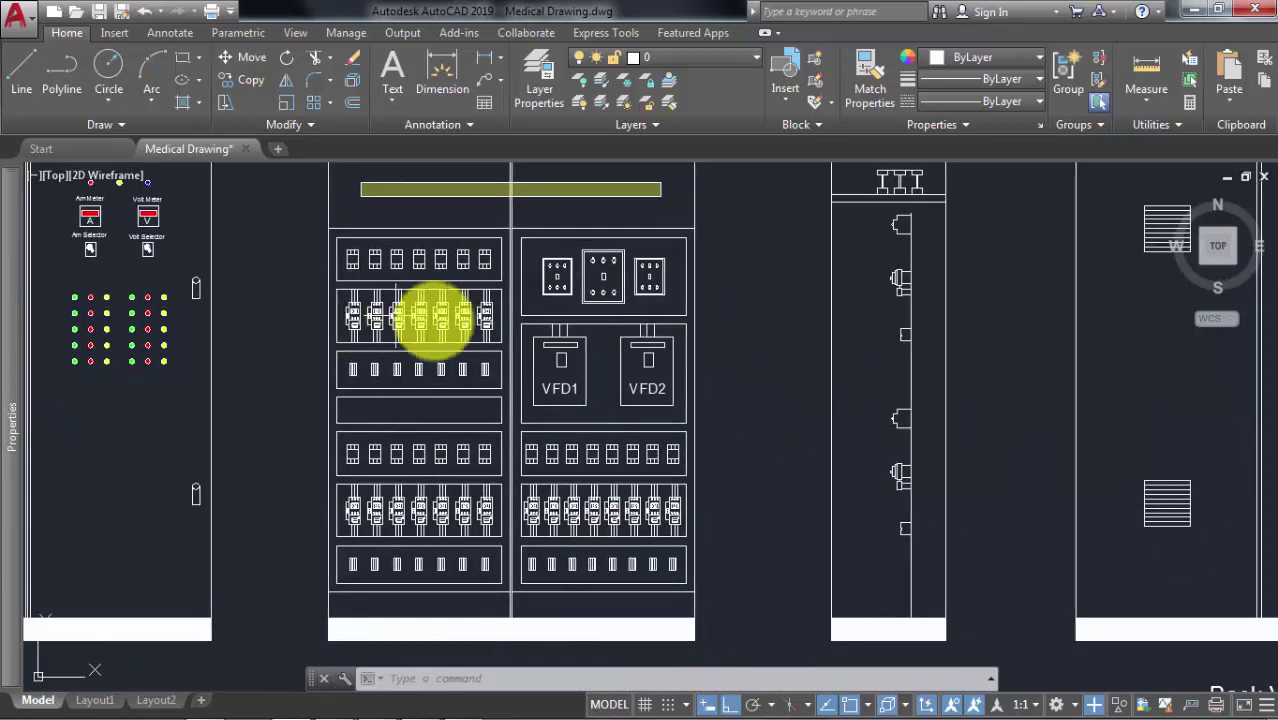
middle_click_drag(456, 430, 446, 388)
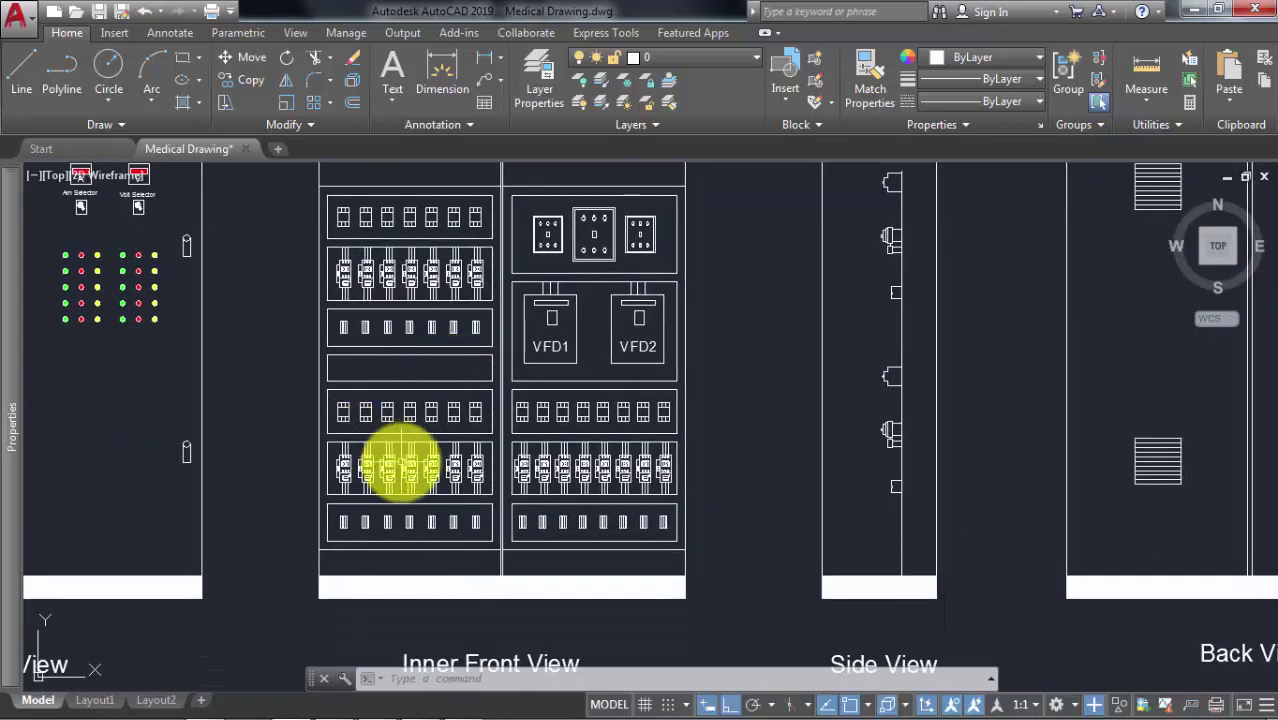
middle_click_drag(596, 405, 595, 412)
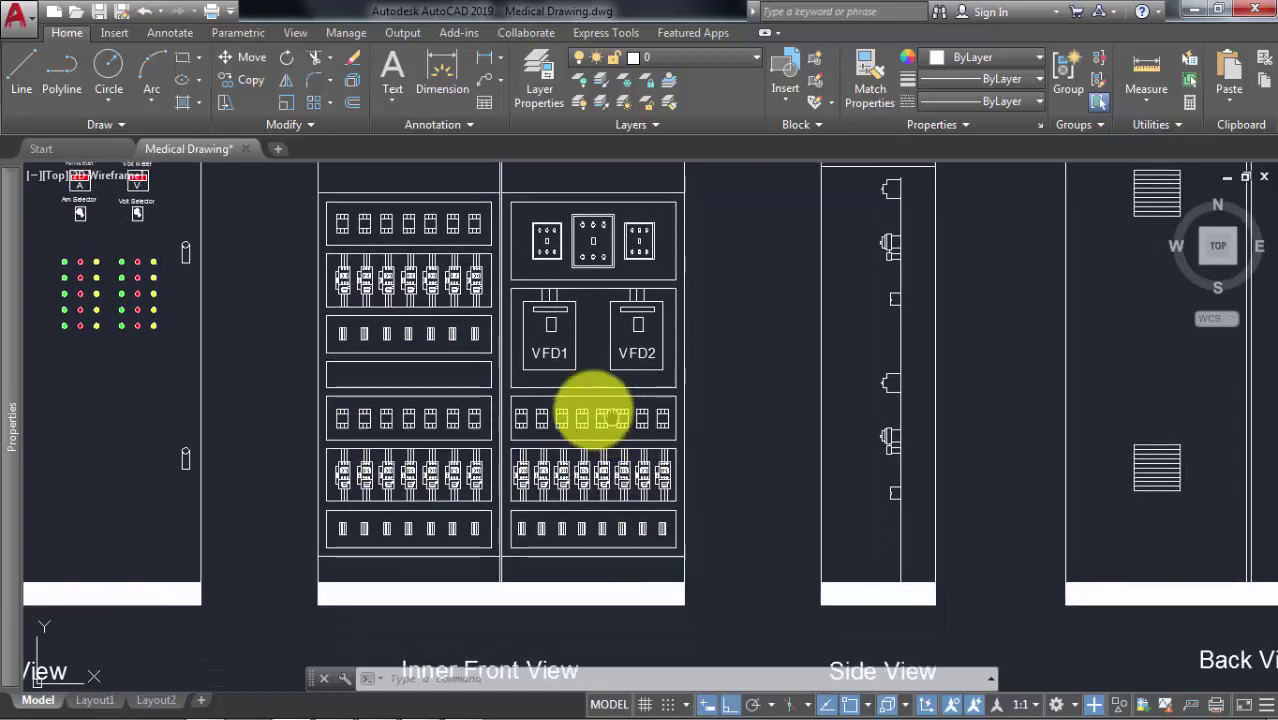
scroll(545, 310, "up", 2)
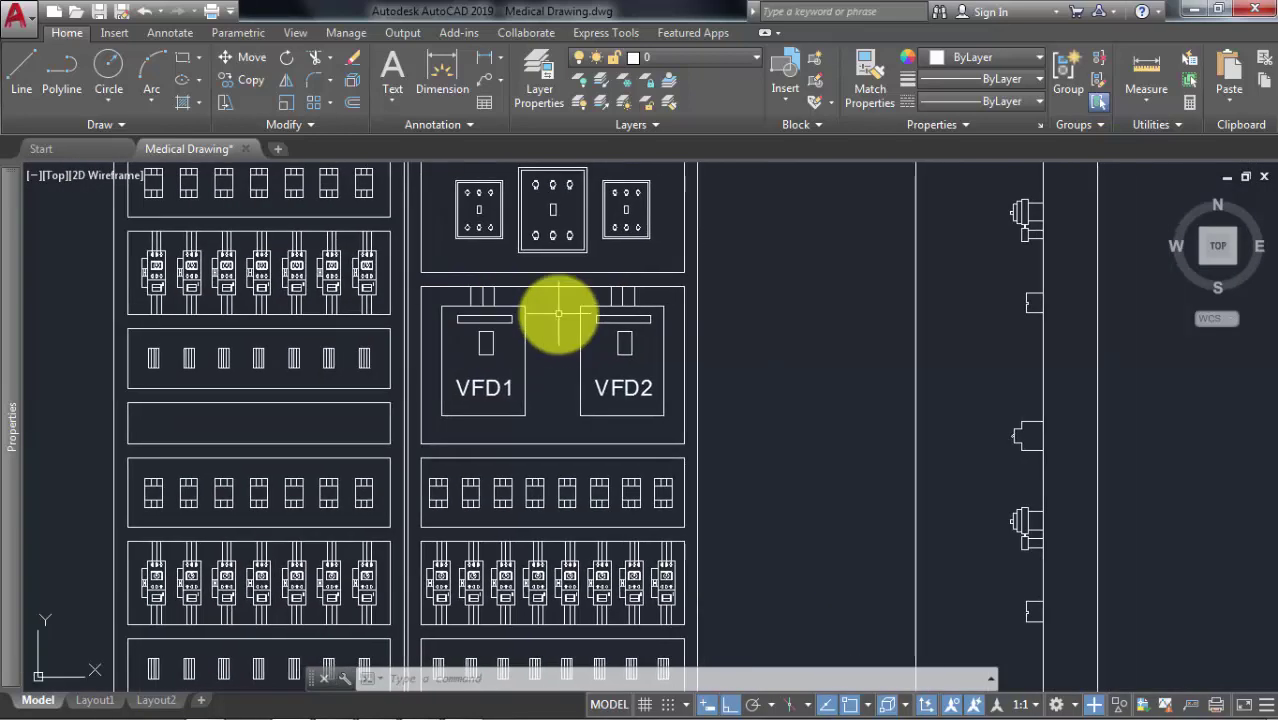
scroll(558, 314, "down", 2)
middle_click_drag(513, 319, 485, 365)
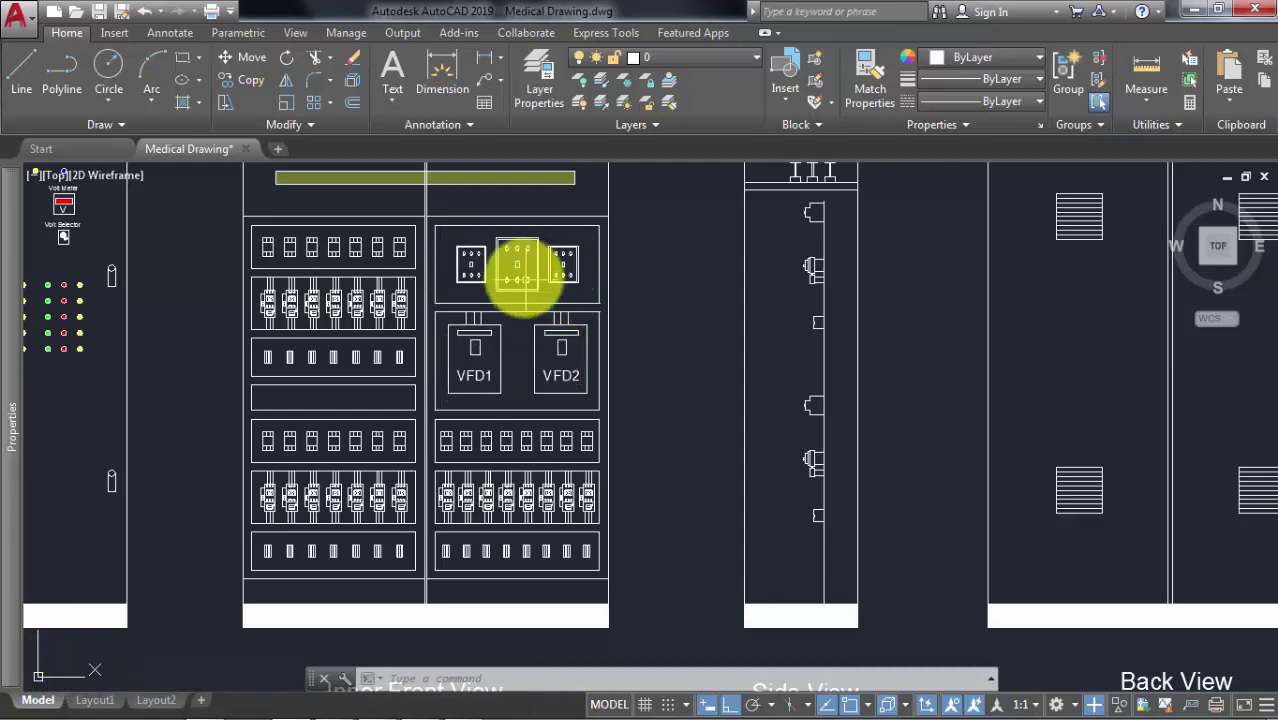
Pan and zoom around the panel views to examine the Inner Front View components closely
scroll(517, 258, "up", 2)
scroll(515, 263, "down", 2)
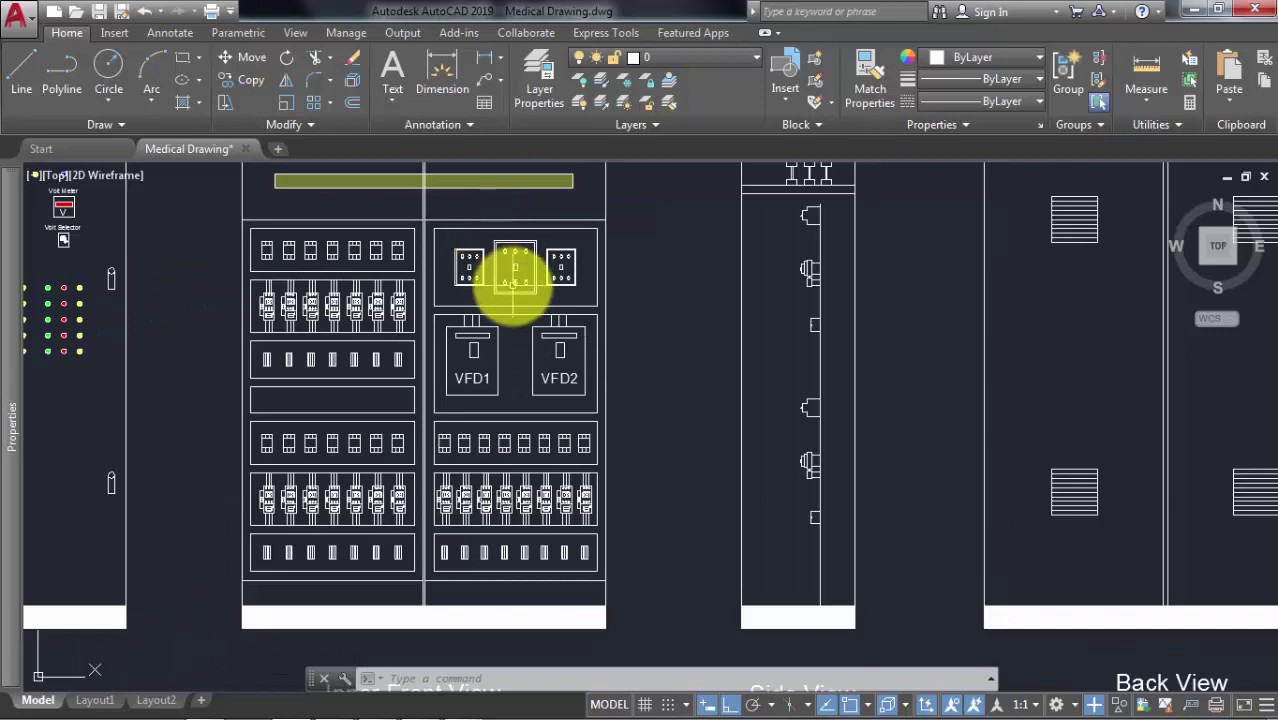
middle_click_drag(516, 265, 465, 297)
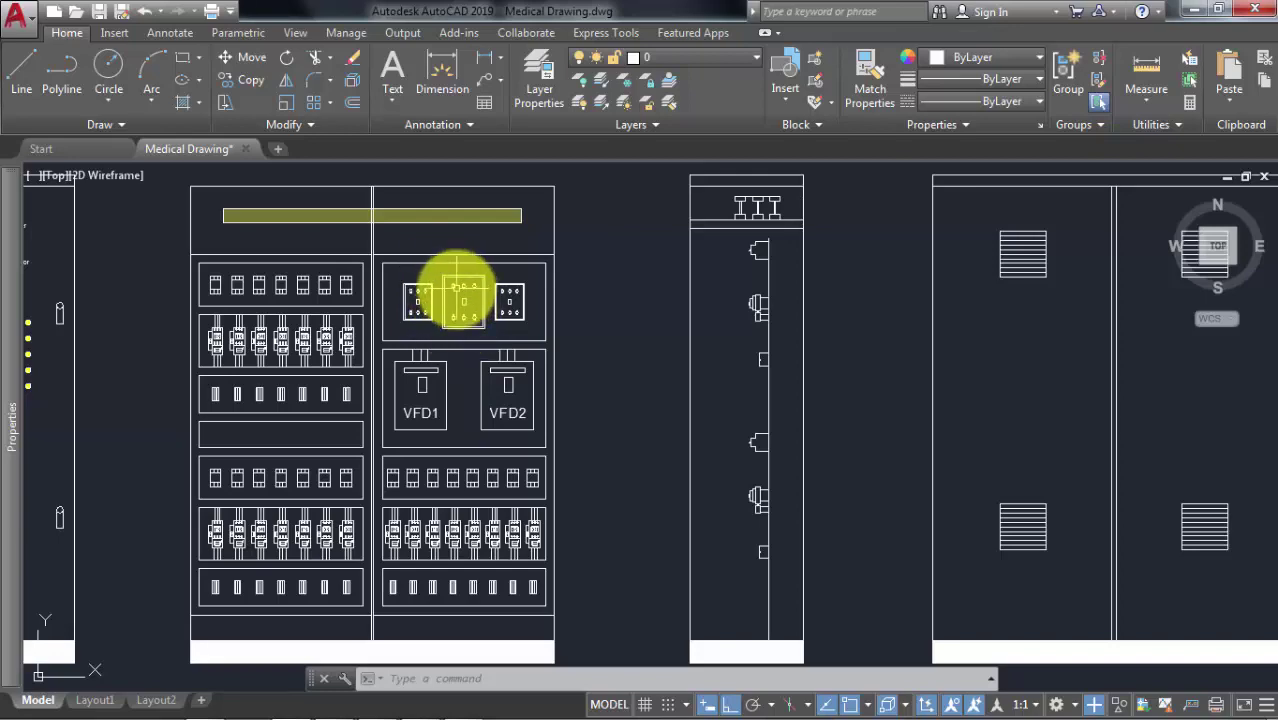
middle_click_drag(458, 290, 450, 317)
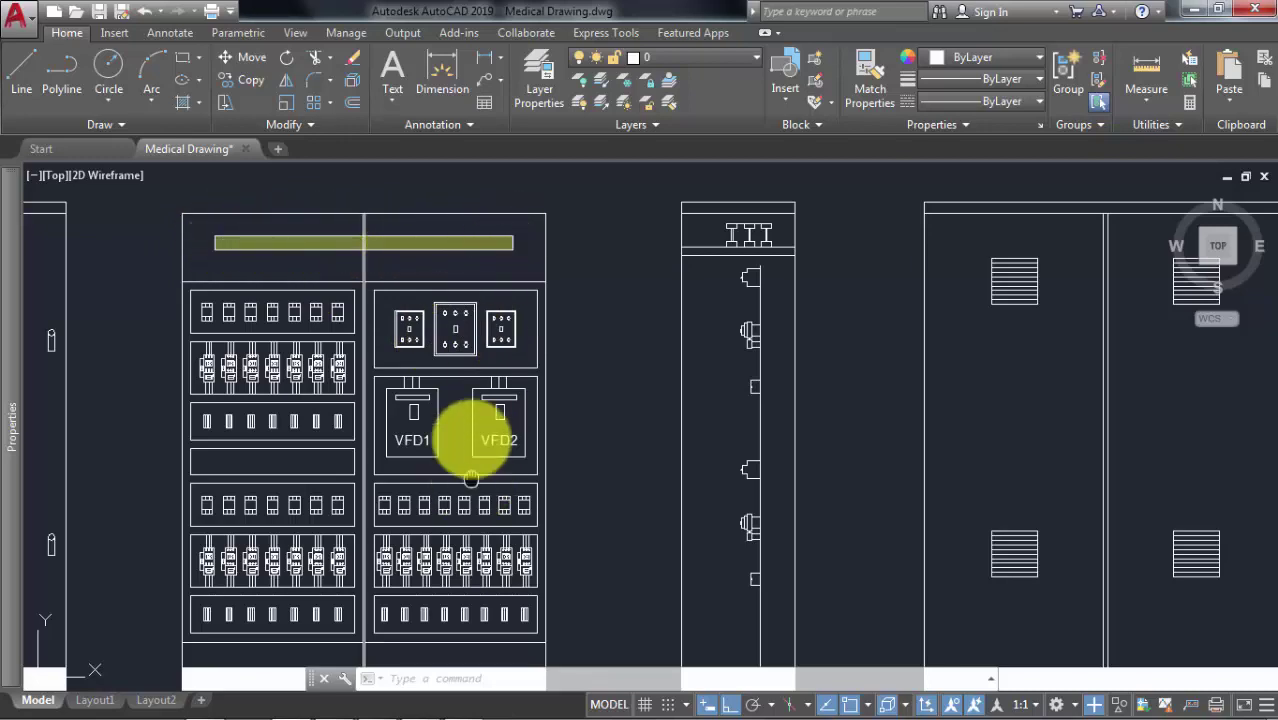
middle_click_drag(462, 437, 419, 428)
mouse_move(400, 371)
middle_mouse_down()
mouse_move(400, 290)
mouse_move(408, 372)
middle_mouse_up()
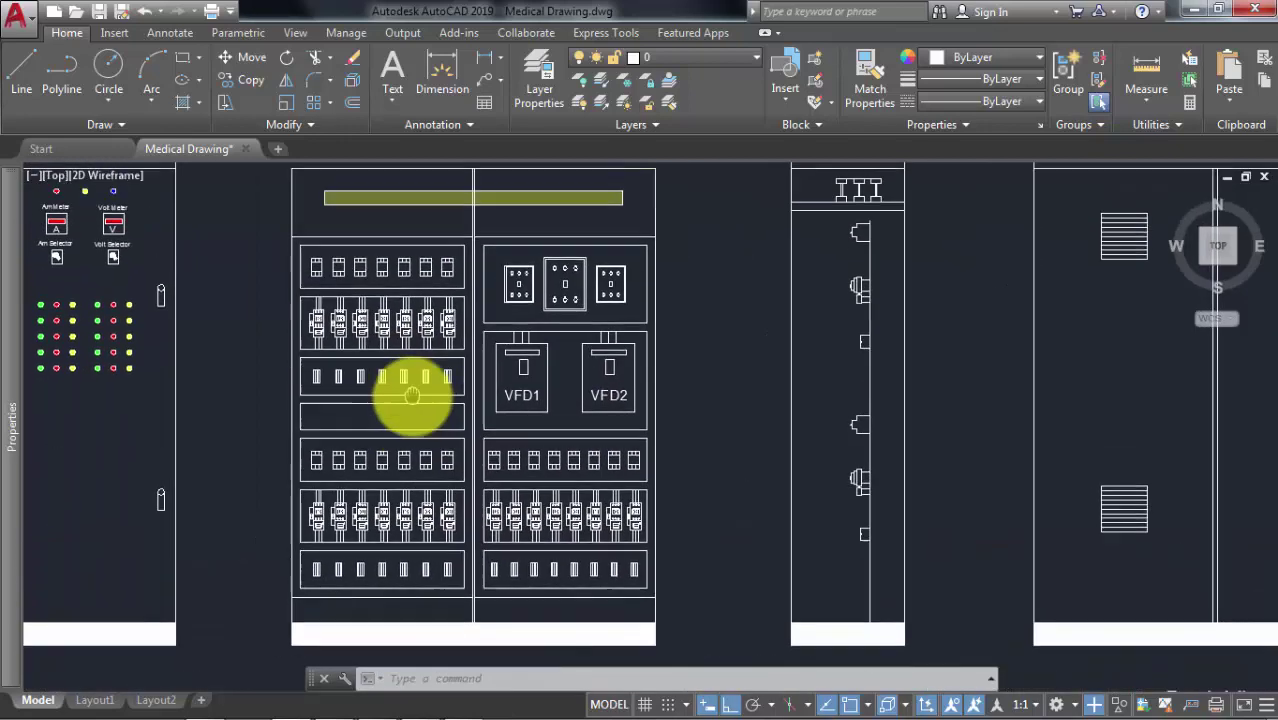
scroll(371, 376, "up", 5)
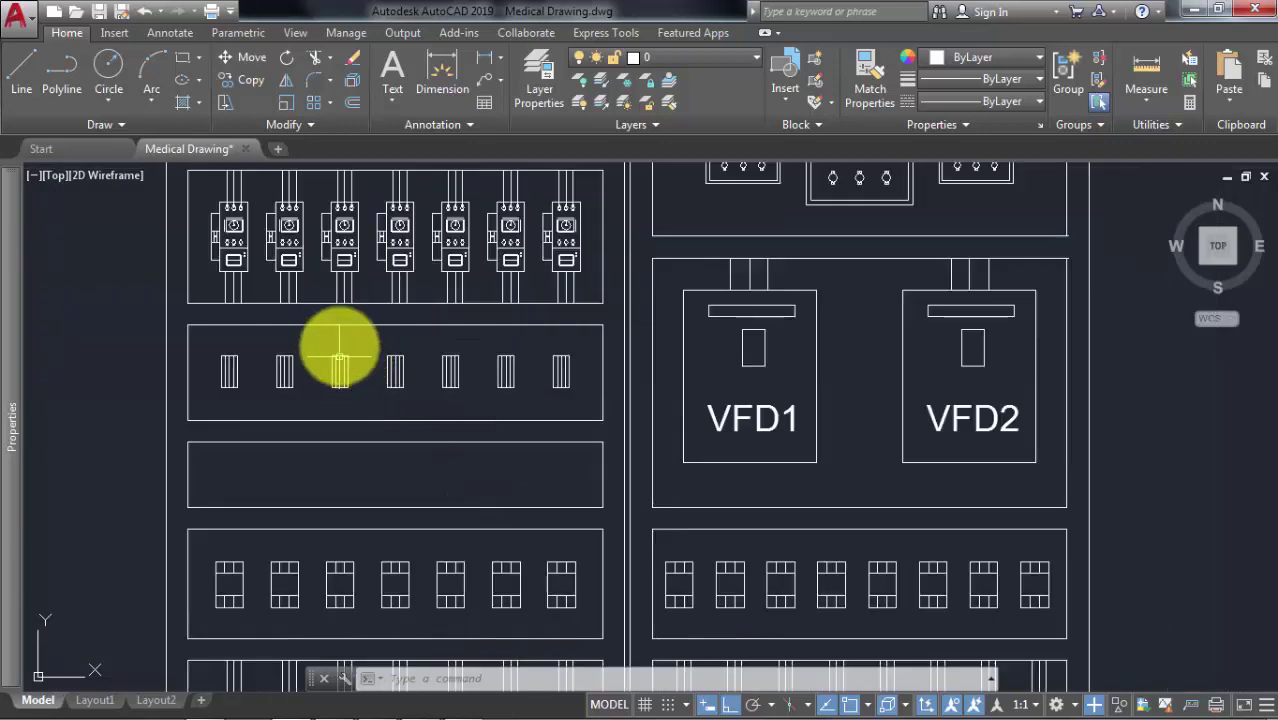
scroll(391, 442, "down", 3)
middle_click_drag(379, 291, 365, 322)
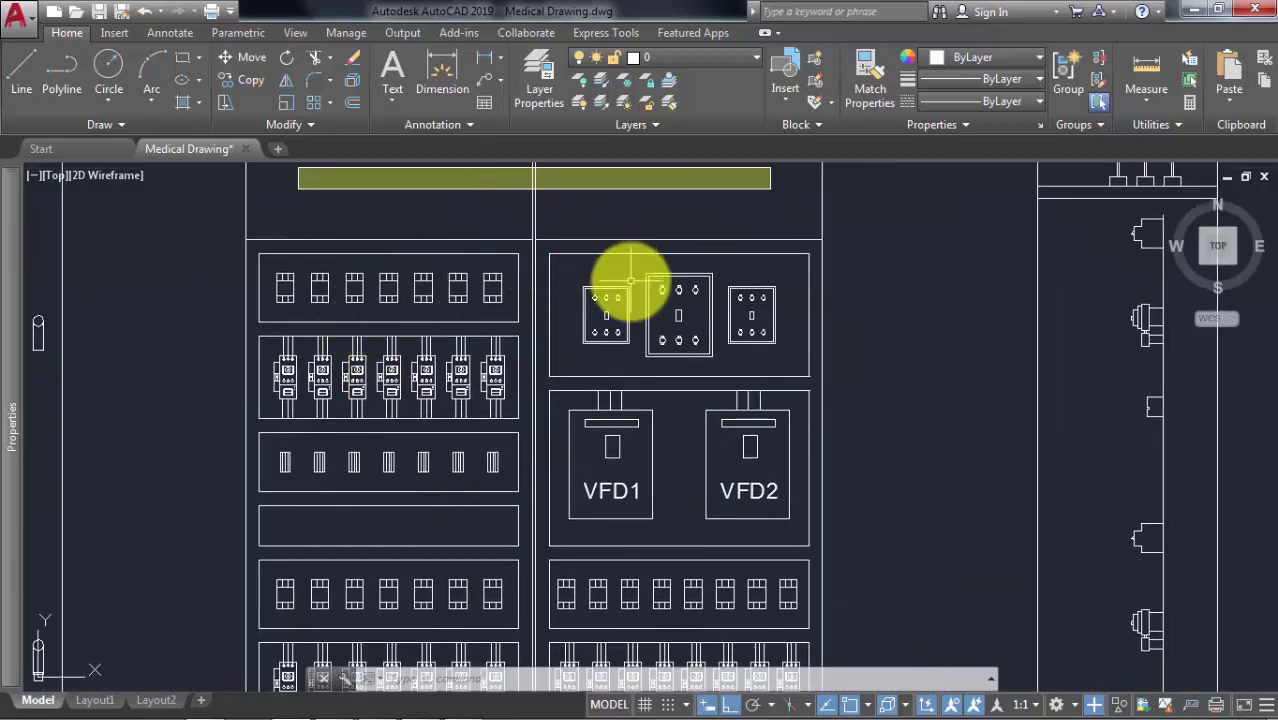
scroll(636, 272, "down", 2)
Turn on the Diamention layer from the Layer dropdown and look over the new dimensions
left_click(750, 57)
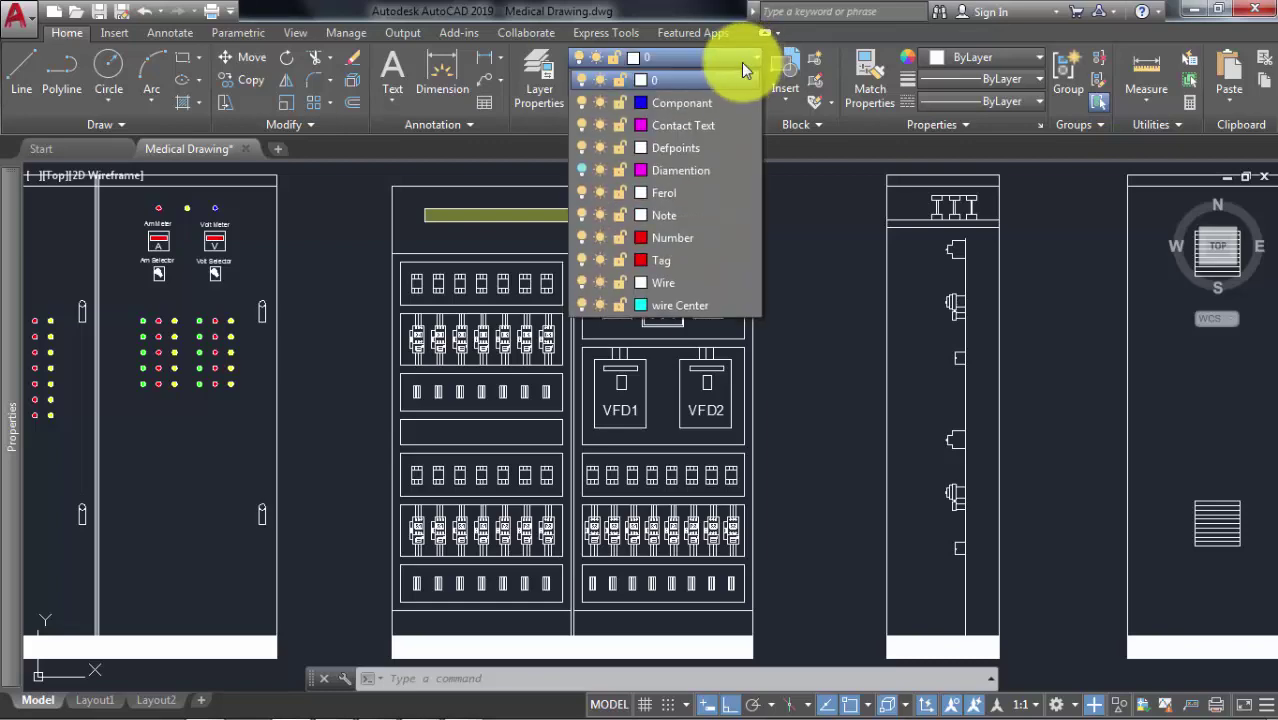
left_click(580, 170)
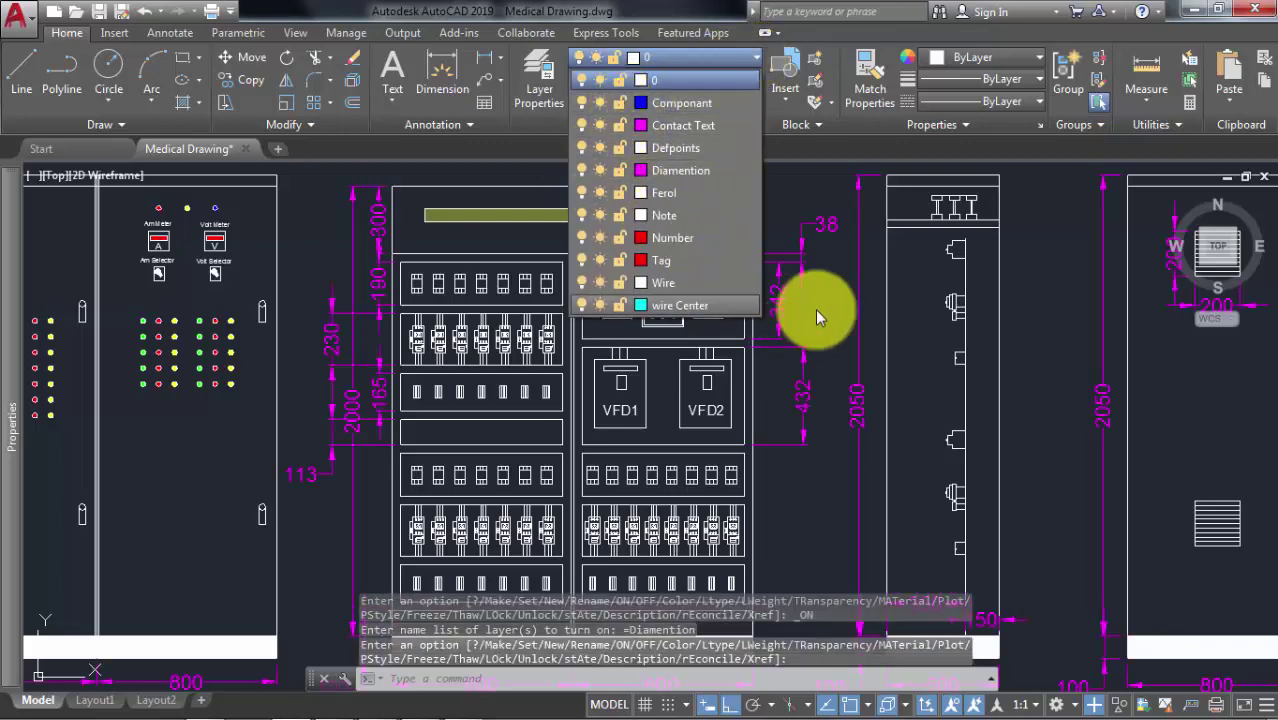
middle_click_drag(513, 314, 485, 420)
scroll(448, 305, "up", 2)
middle_click_drag(448, 305, 380, 228)
scroll(375, 318, "down", 2)
middle_click_drag(380, 318, 422, 251)
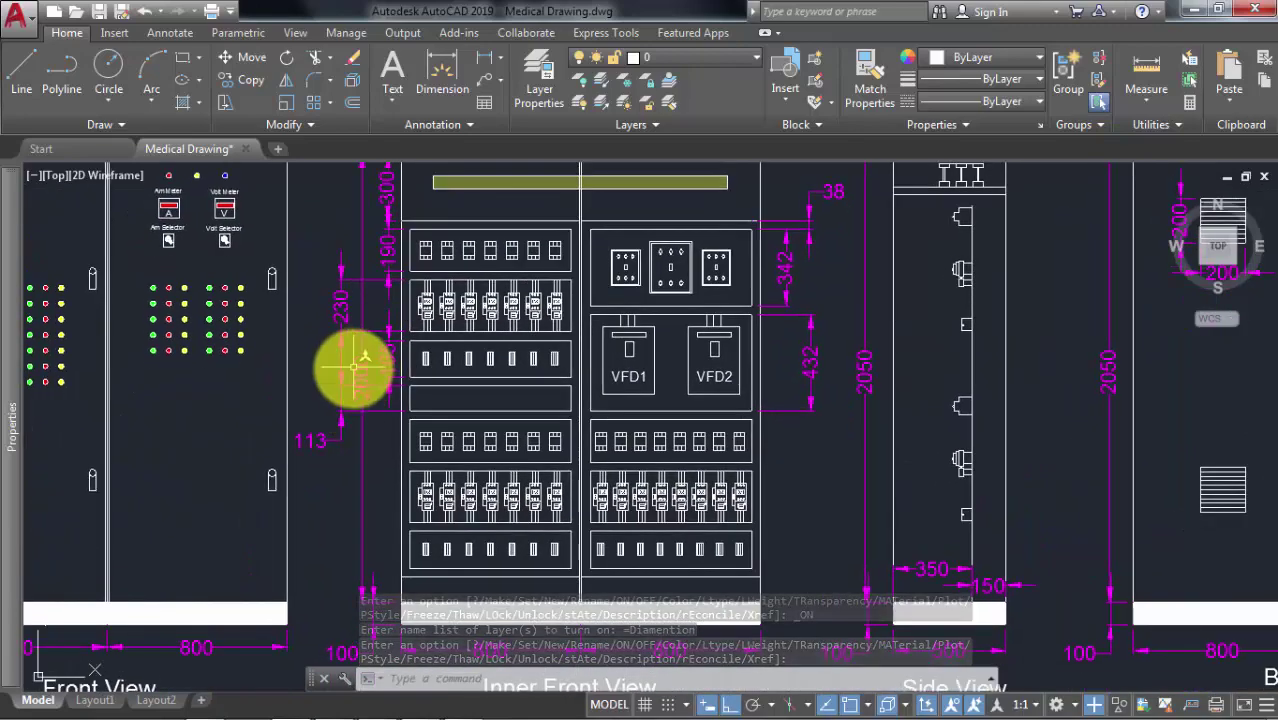
Bring the Front View panels and labels into view and check the vertical 2000 dimension
middle_click_drag(351, 370, 758, 366)
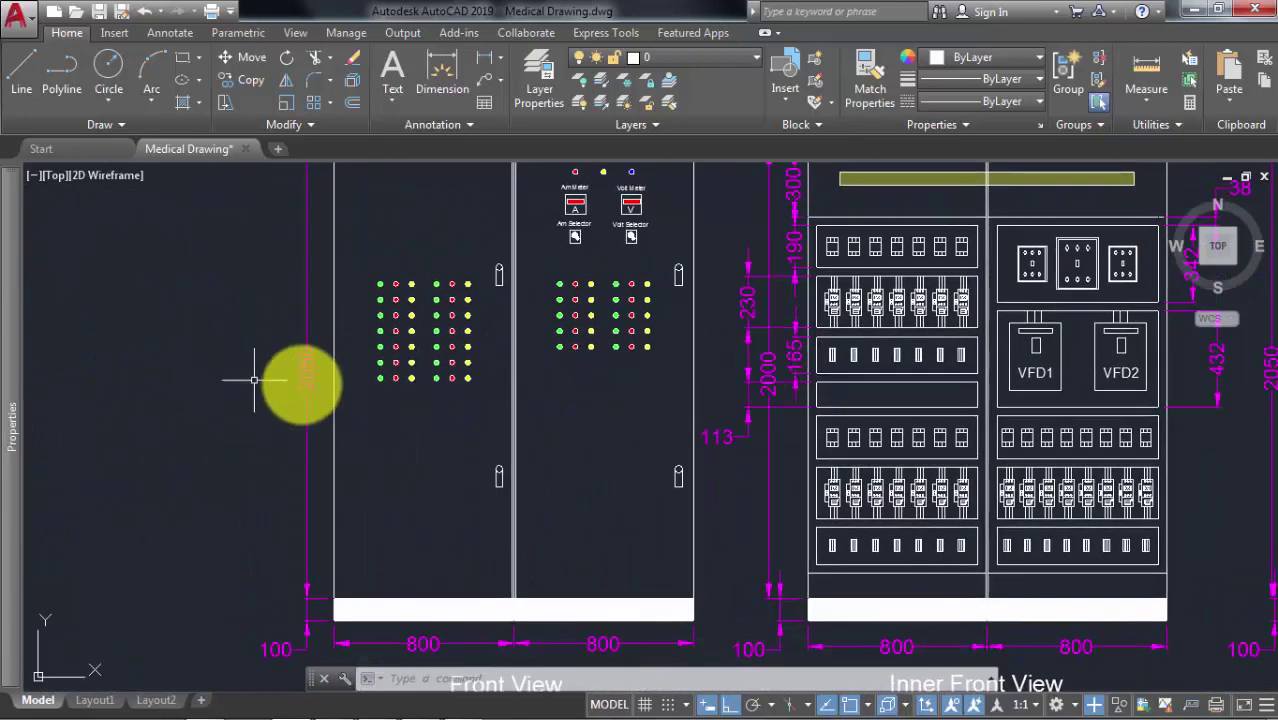
middle_click_drag(307, 369, 294, 508)
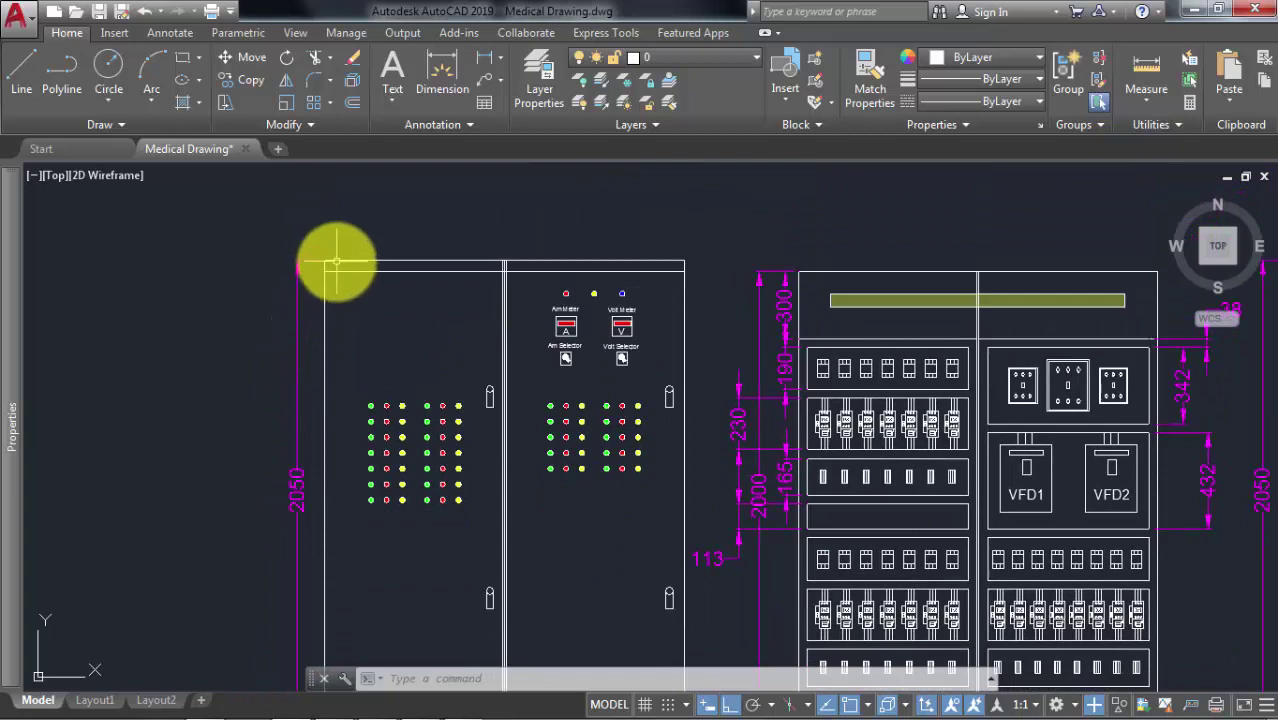
middle_click_drag(328, 308, 342, 220)
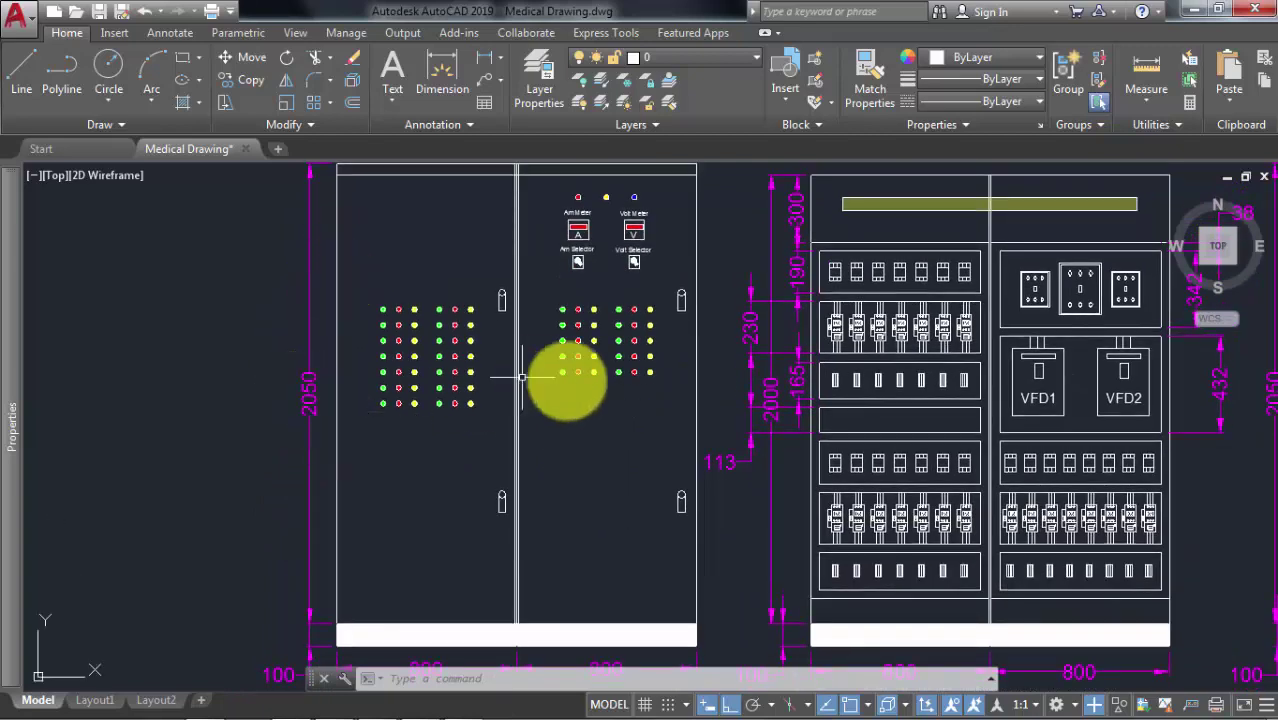
middle_click_drag(659, 373, 437, 328)
left_click(550, 347)
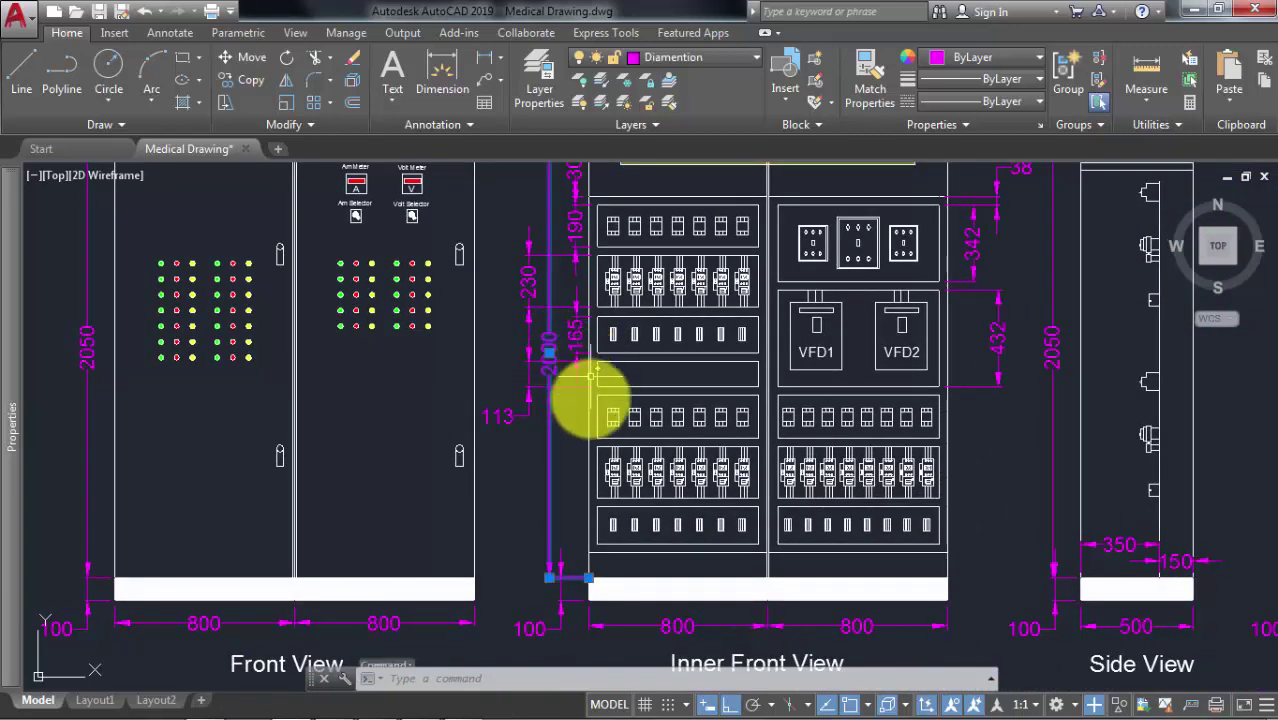
key("Escape")
Show the Back View and Legend, then inspect the Front View's white base strip
middle_click_drag(547, 447, 427, 393)
scroll(242, 442, "down", 2)
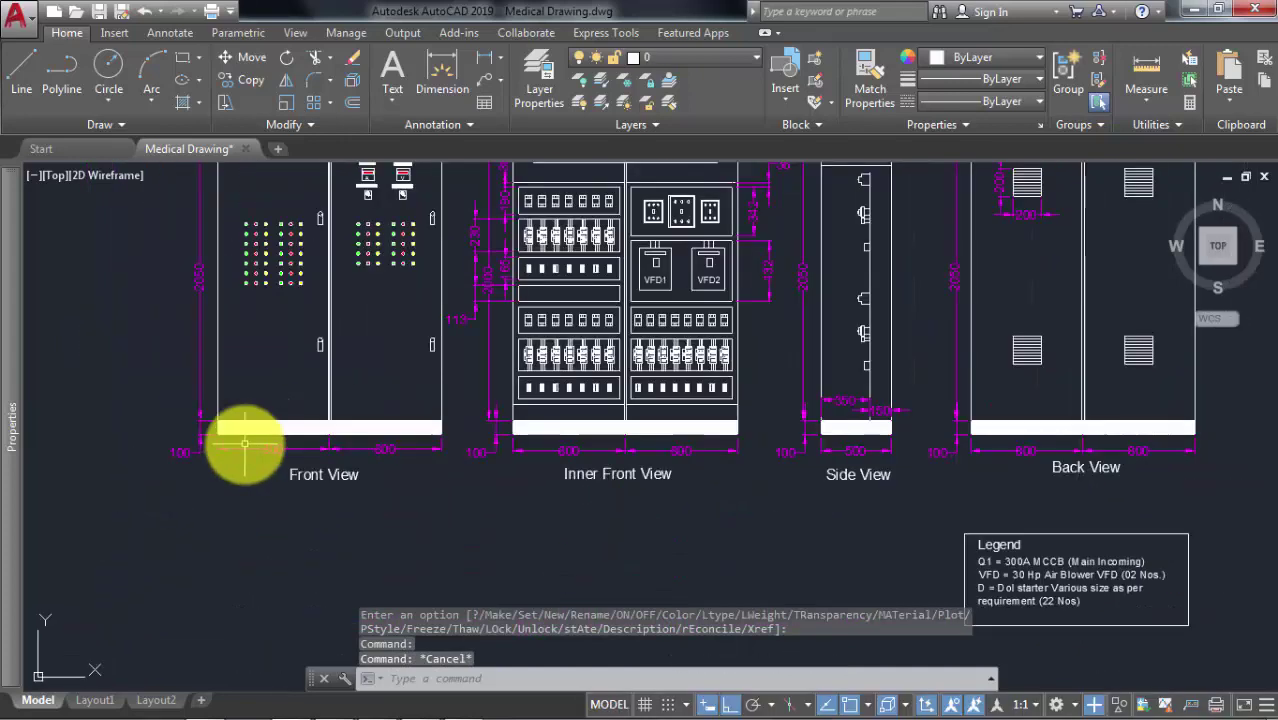
middle_click_drag(242, 442, 288, 437)
scroll(325, 485, "up", 2)
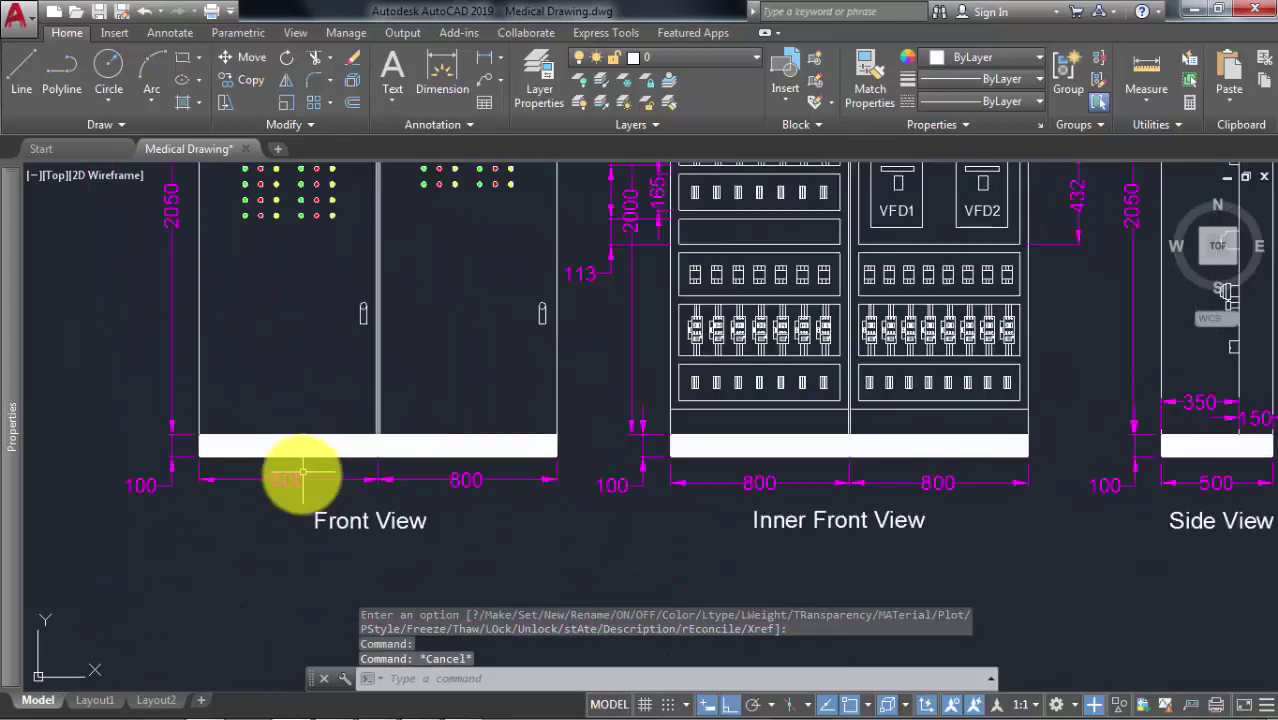
middle_click_drag(408, 456, 371, 474)
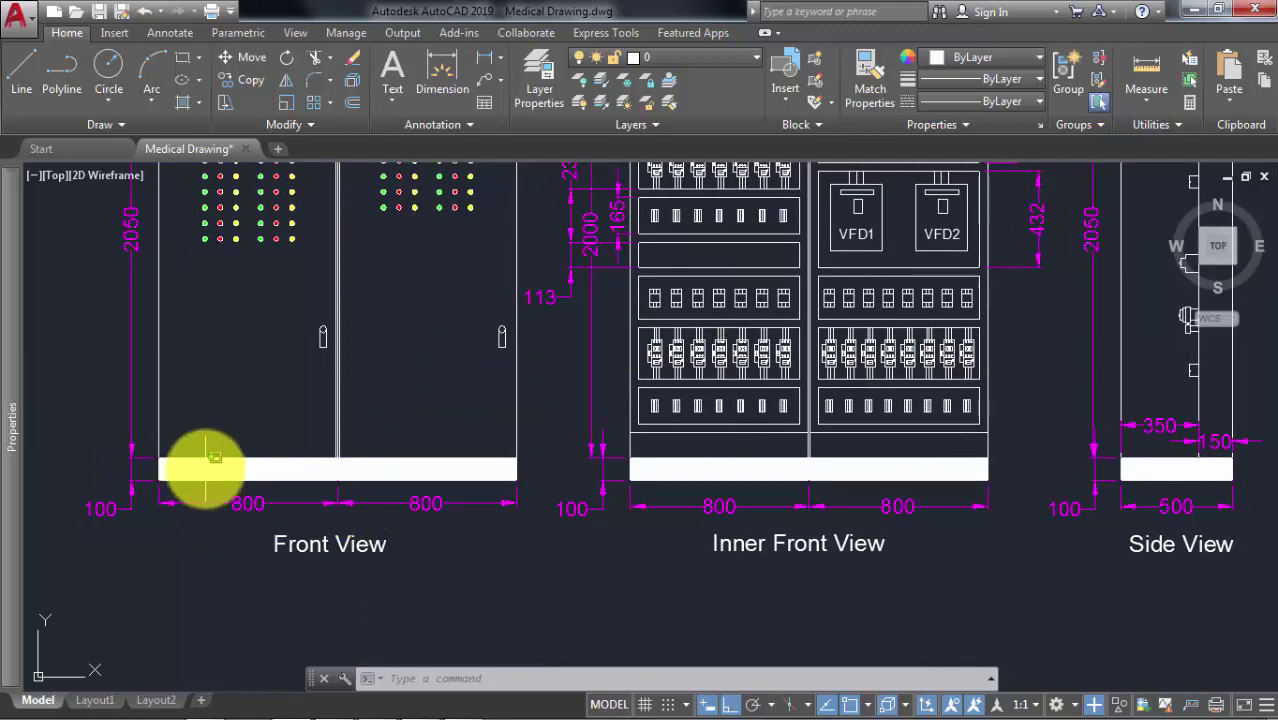
left_click(208, 463)
key("Escape")
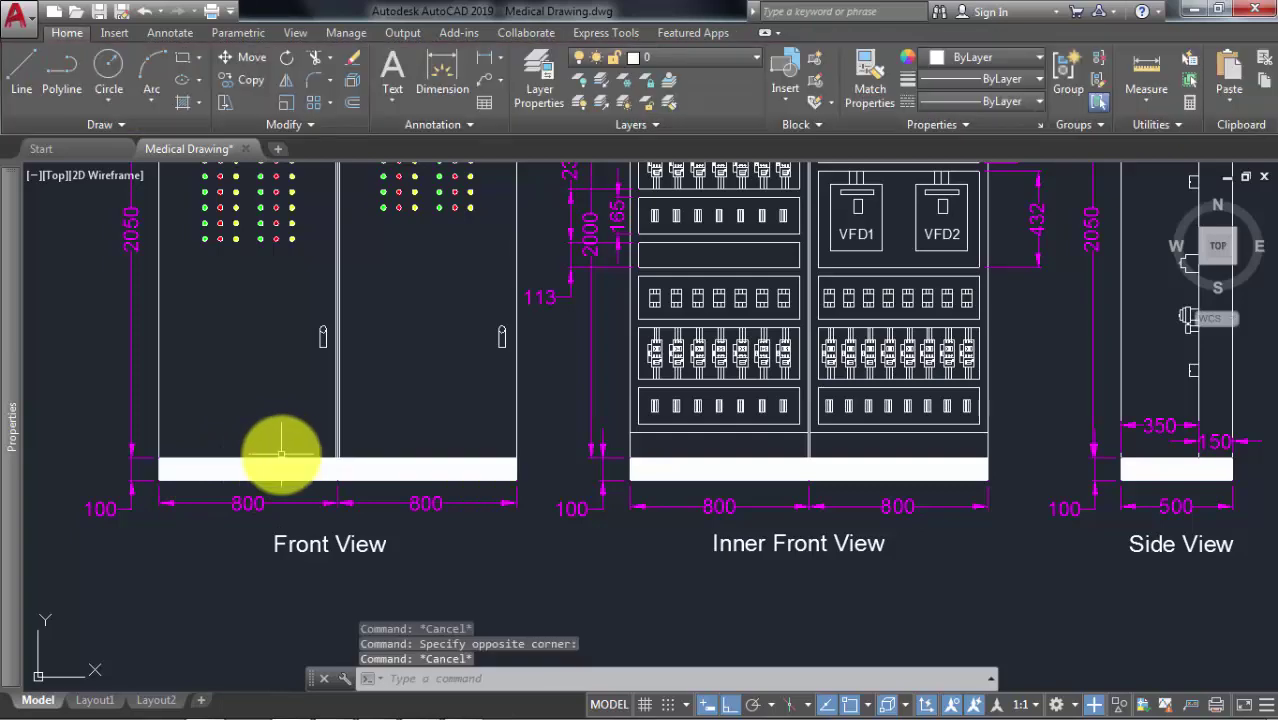
key("Escape")
Zoom into the Inner Front View top bar, side elevation, Volt Meter and Volt Selector
scroll(707, 480, "down", 3)
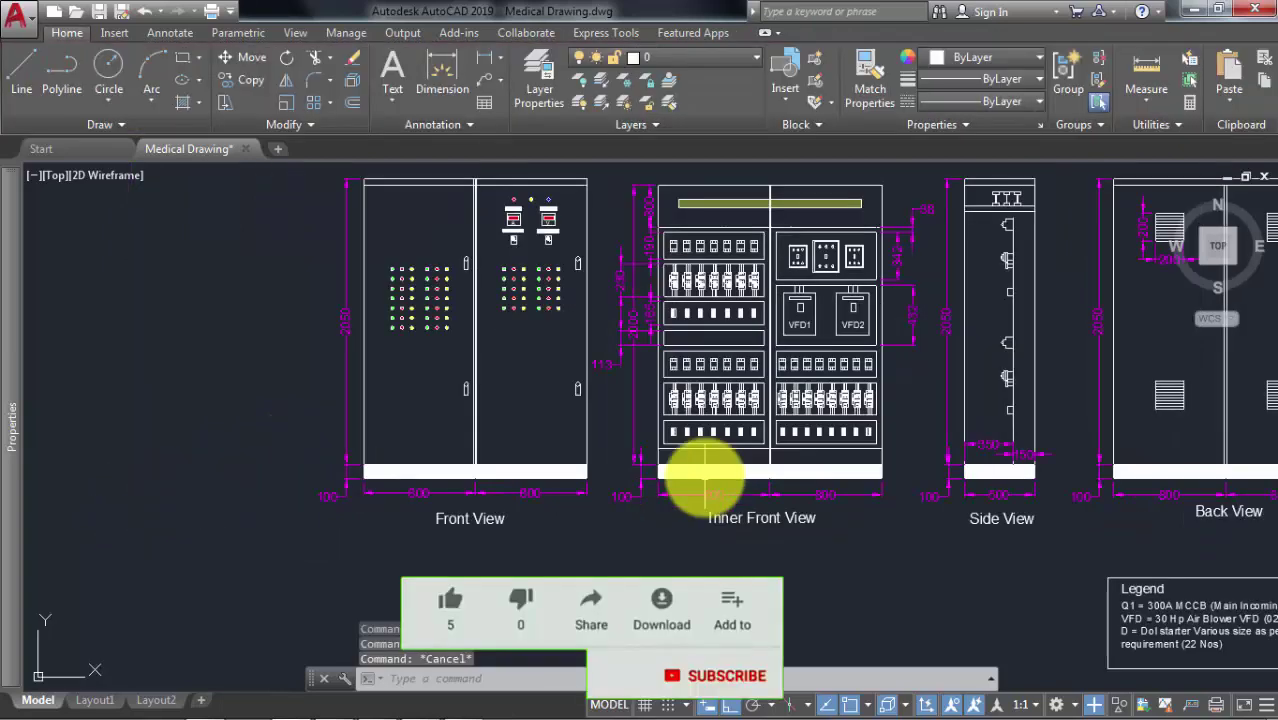
middle_click_drag(707, 480, 542, 463)
scroll(613, 451, "up", 5)
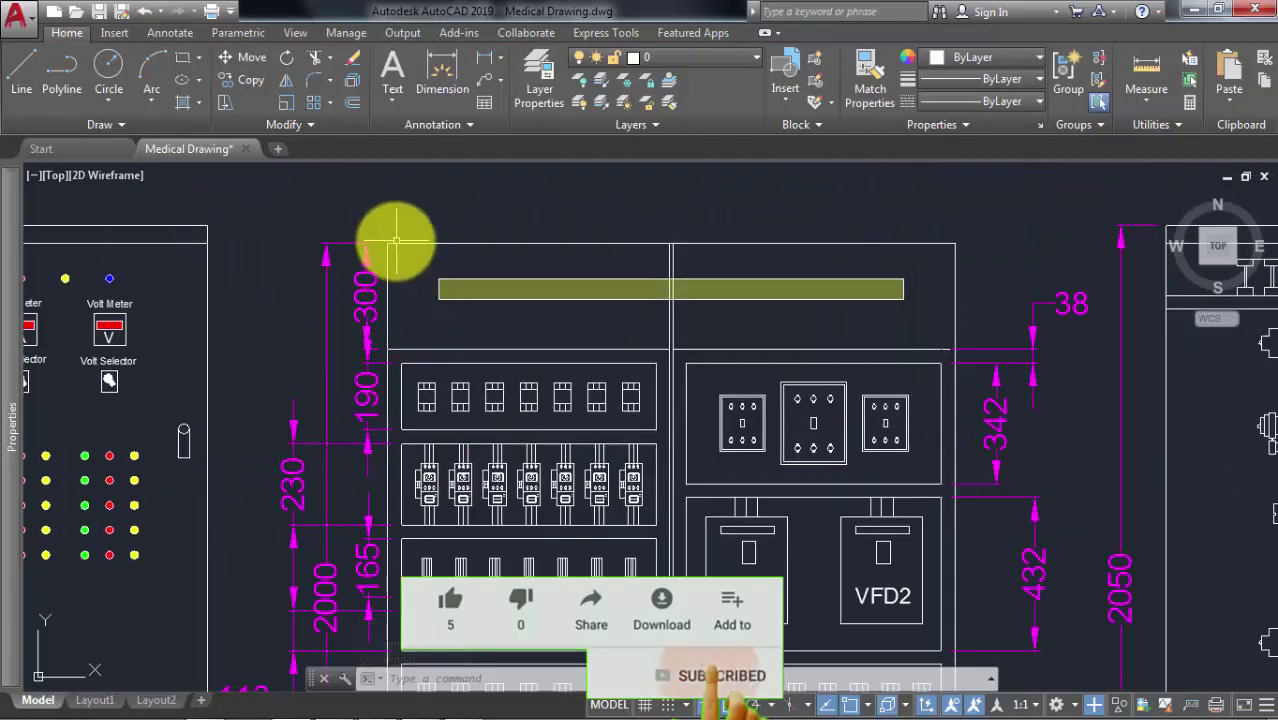
middle_click_drag(399, 294, 408, 265)
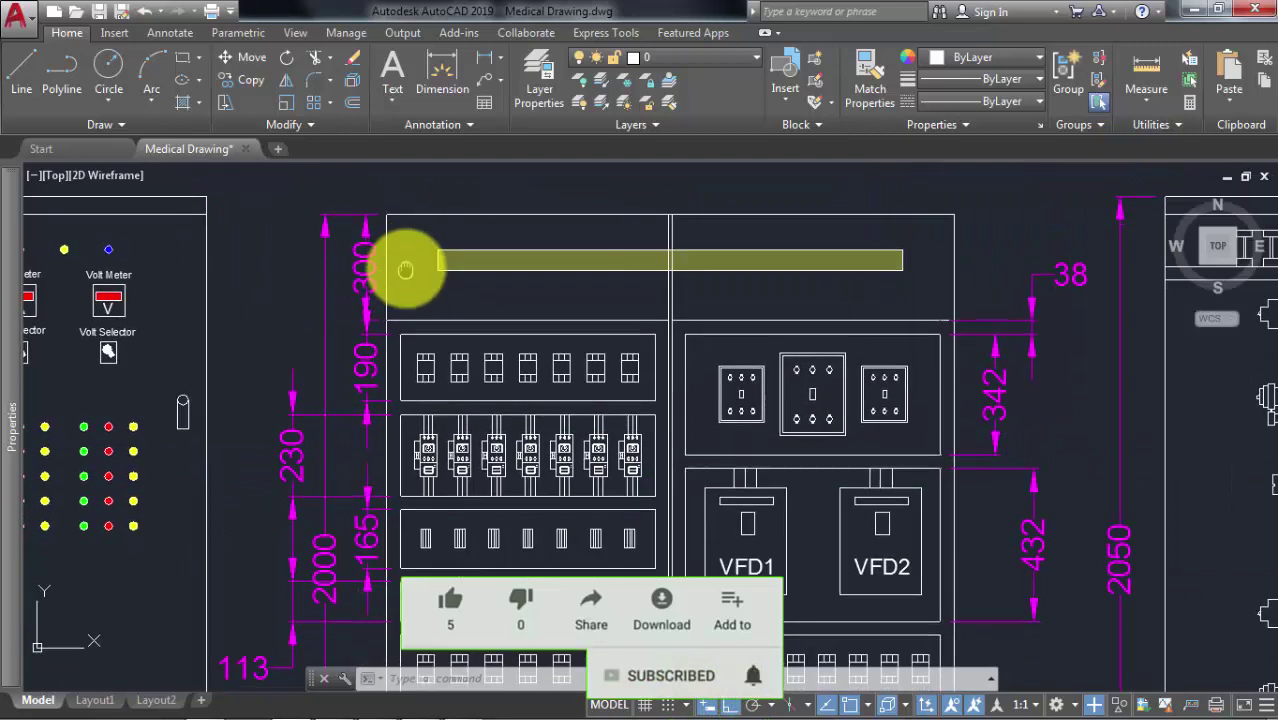
middle_click_drag(405, 348, 405, 271)
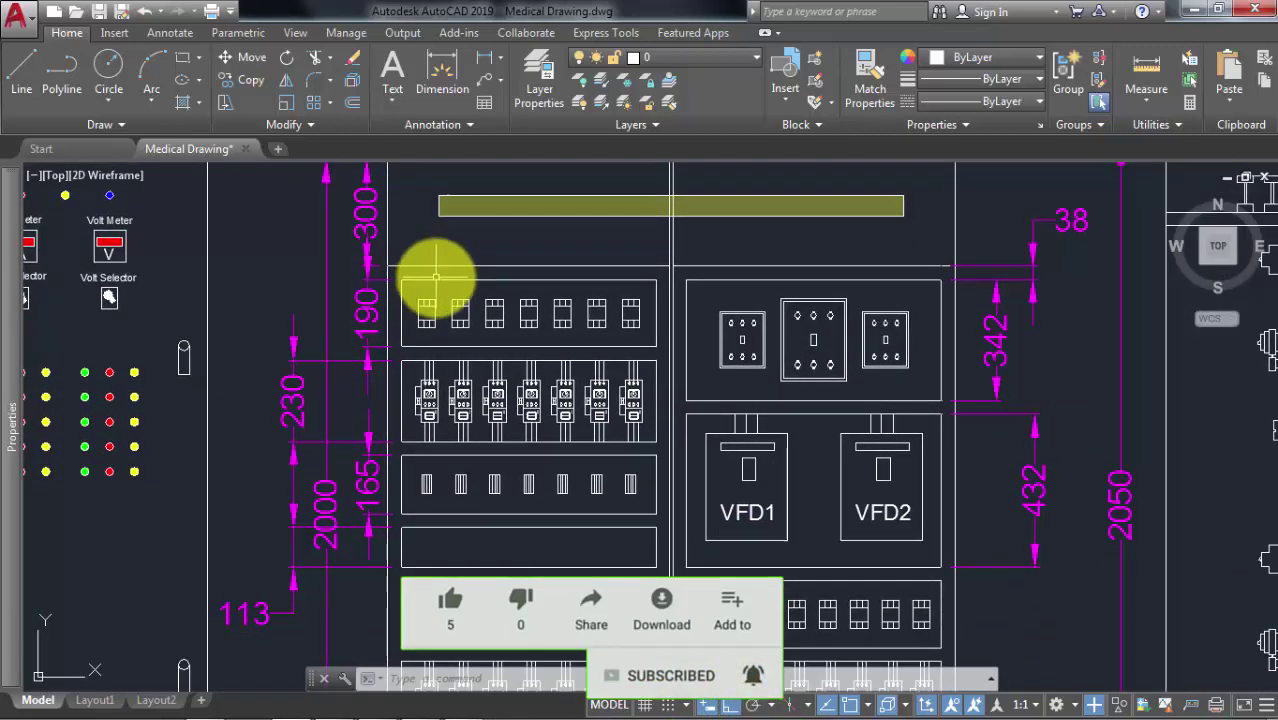
middle_click_drag(739, 323, 598, 333)
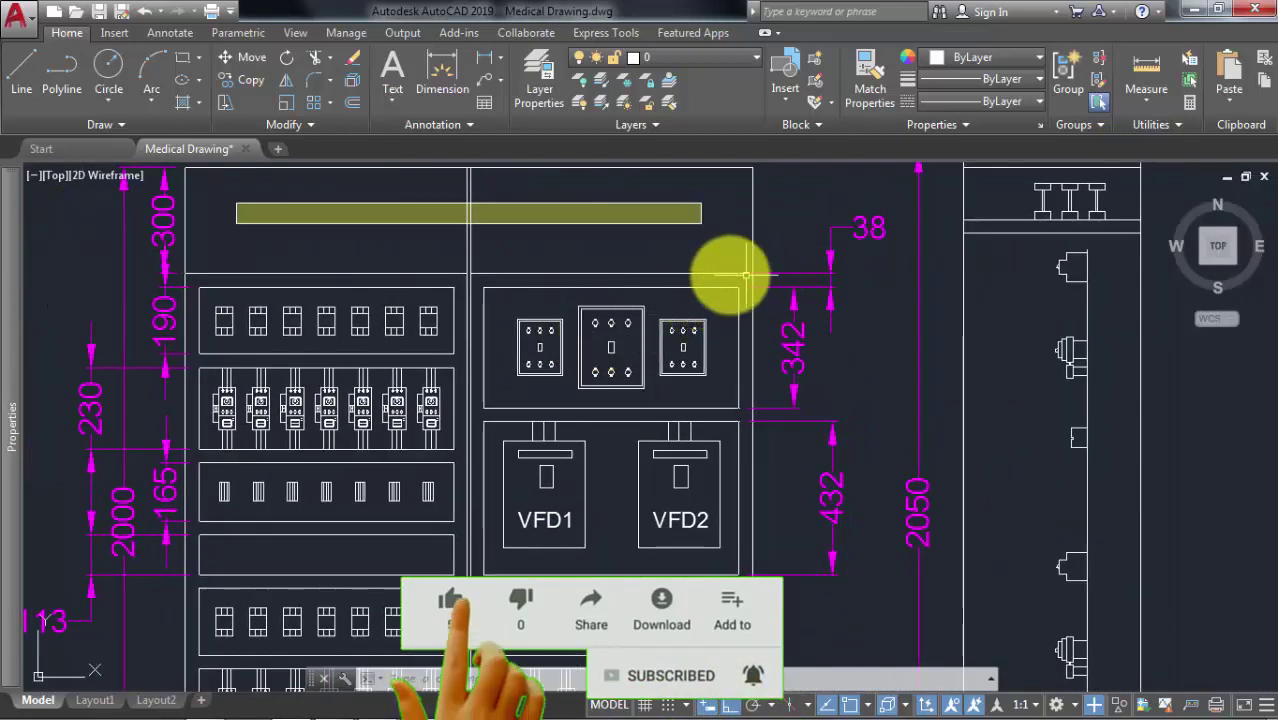
middle_click_drag(450, 300, 579, 294)
middle_click_drag(395, 300, 430, 290)
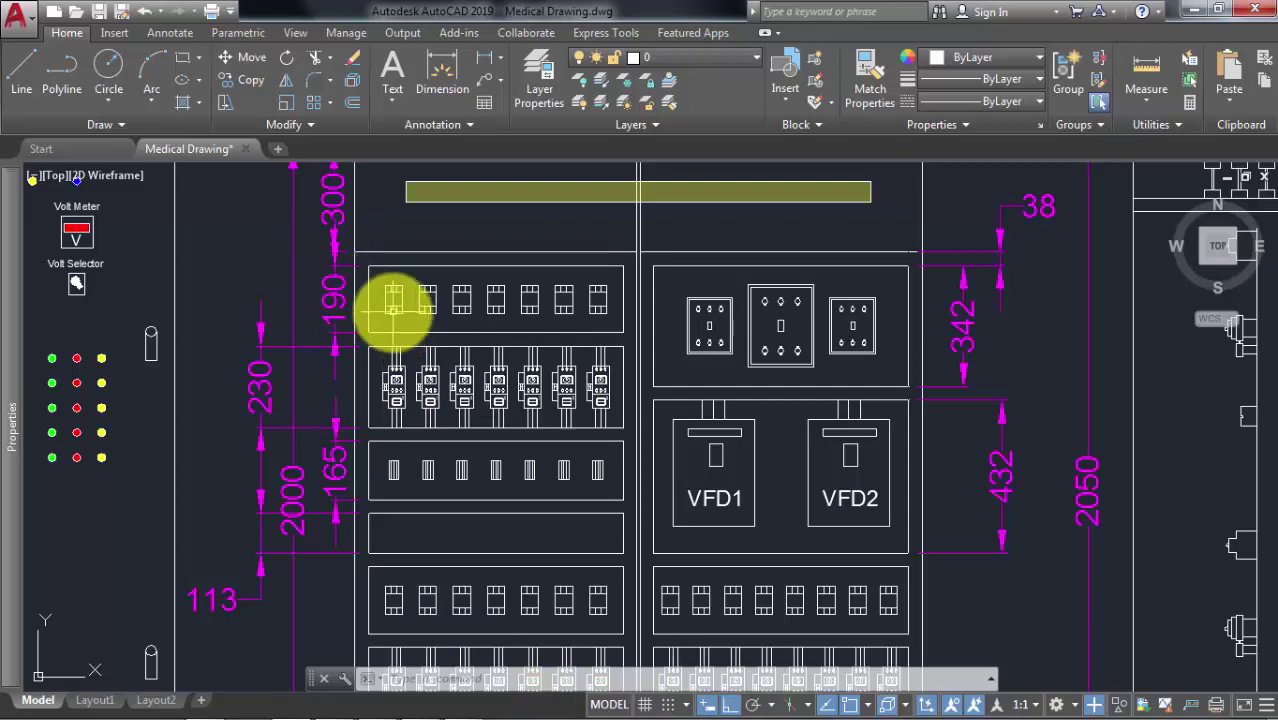
left_click(1137, 68)
scroll(360, 310, "up", 4)
left_click(427, 257)
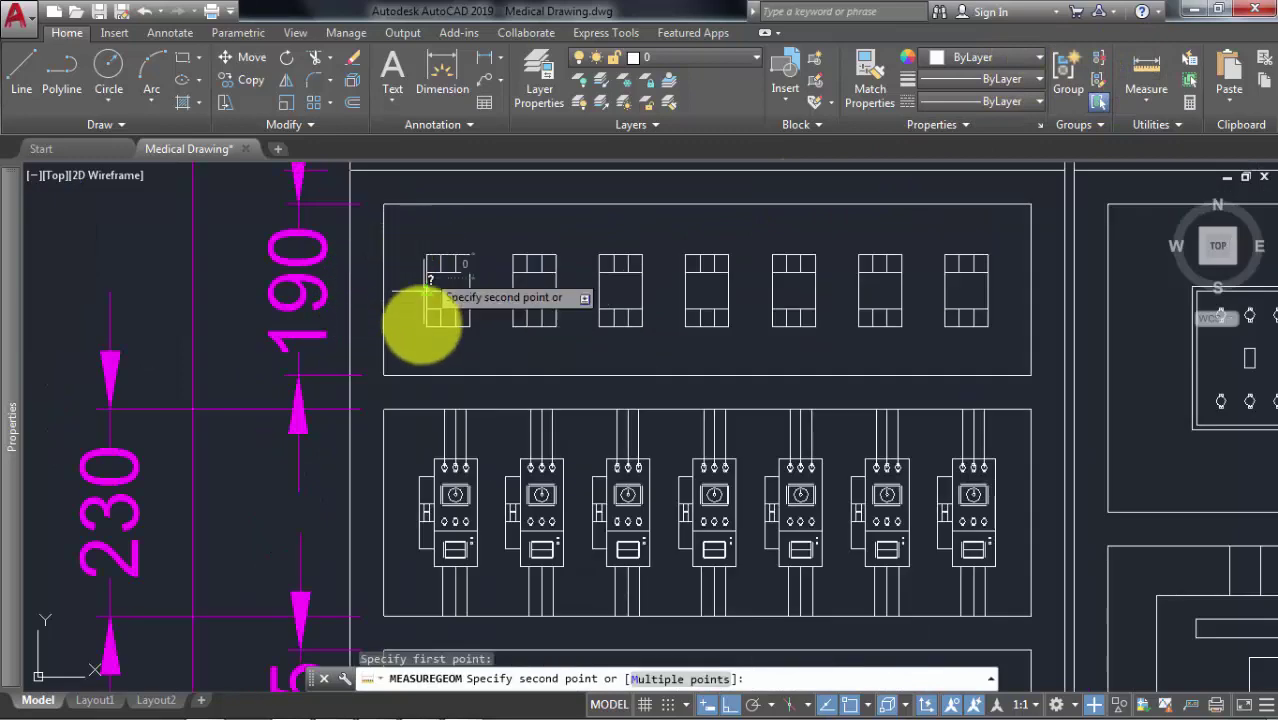
key("Escape")
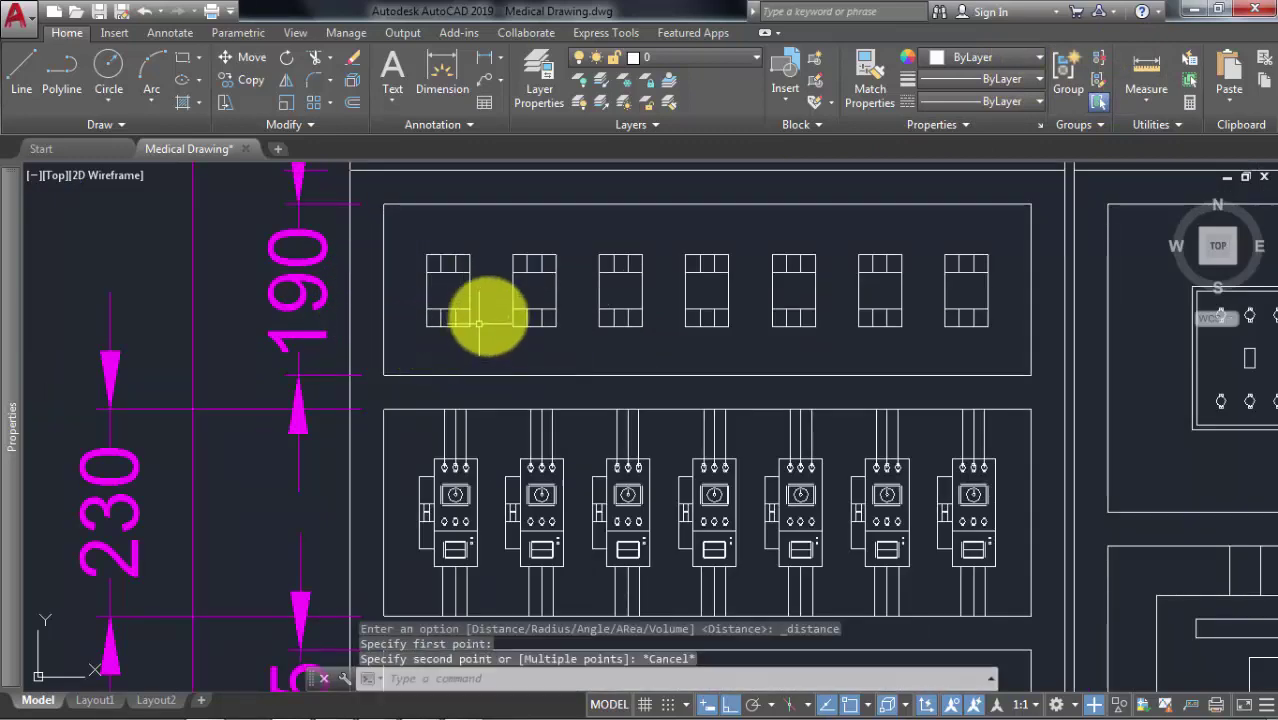
scroll(485, 314, "down", 2)
scroll(451, 320, "down", 1)
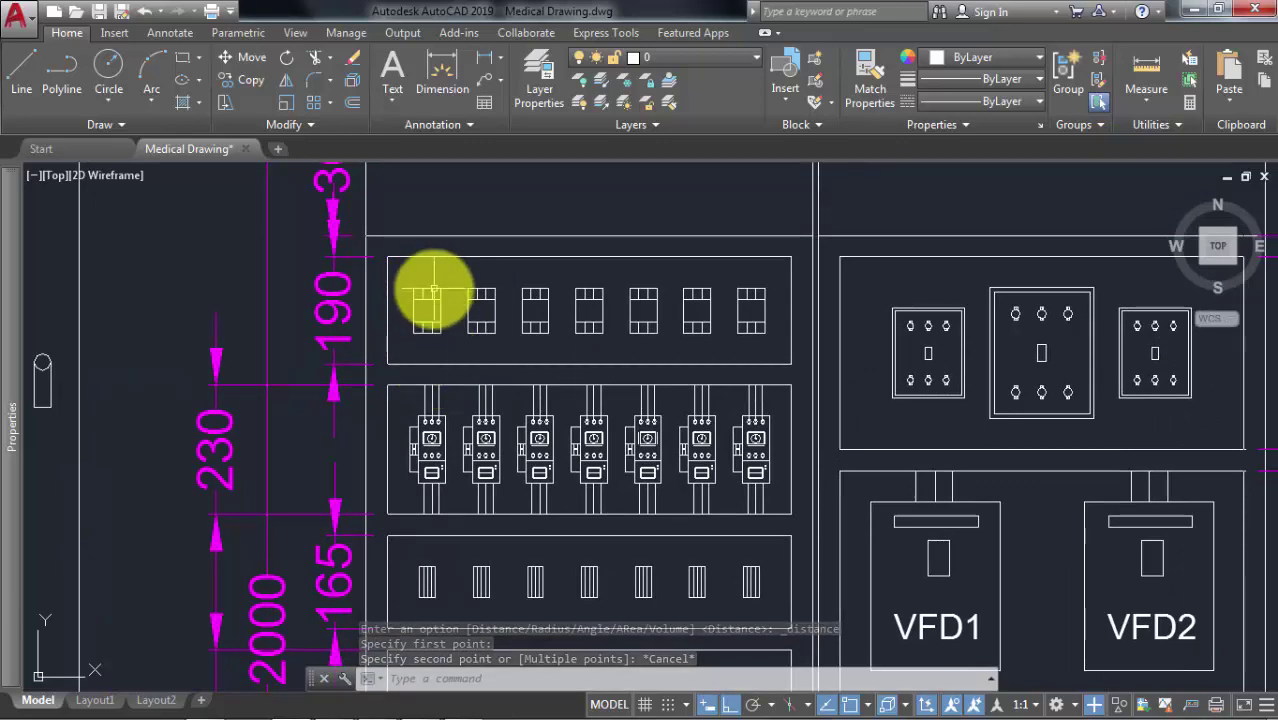
right_click(432, 292)
key("Escape")
middle_click_drag(428, 322, 398, 333)
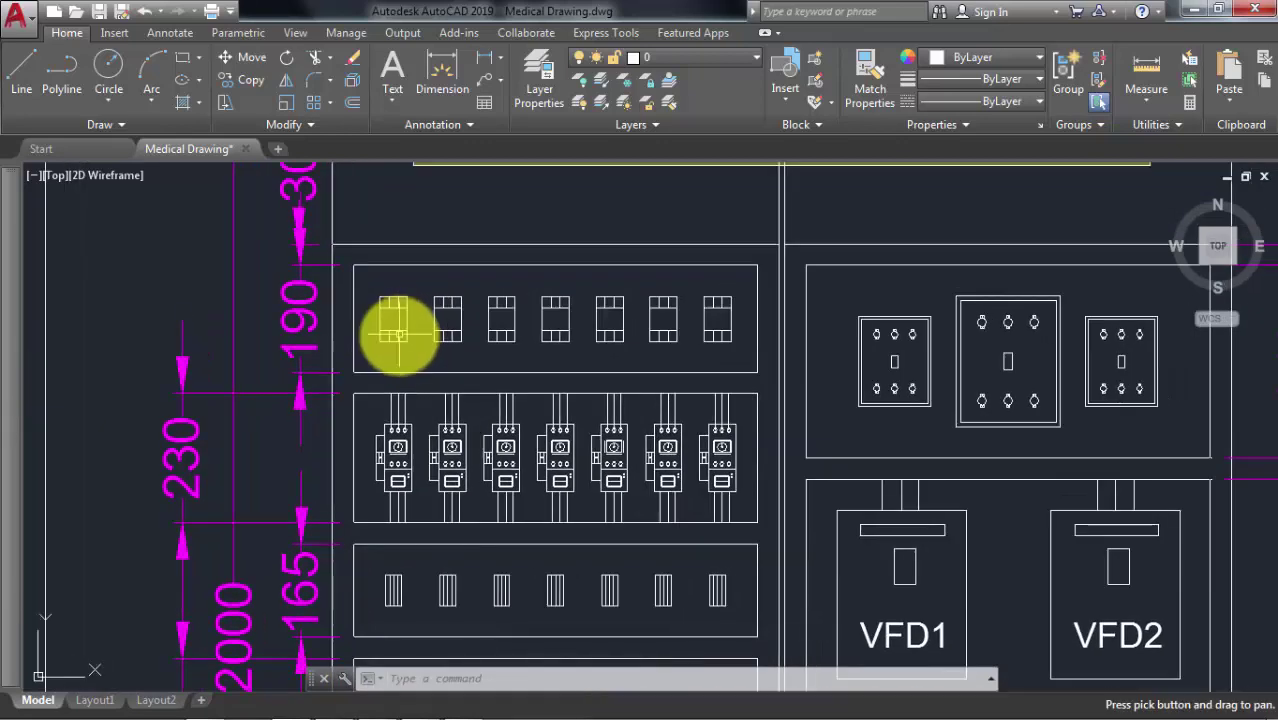
scroll(420, 340, "down", 3)
scroll(379, 322, "up", 1)
scroll(385, 355, "up", 1)
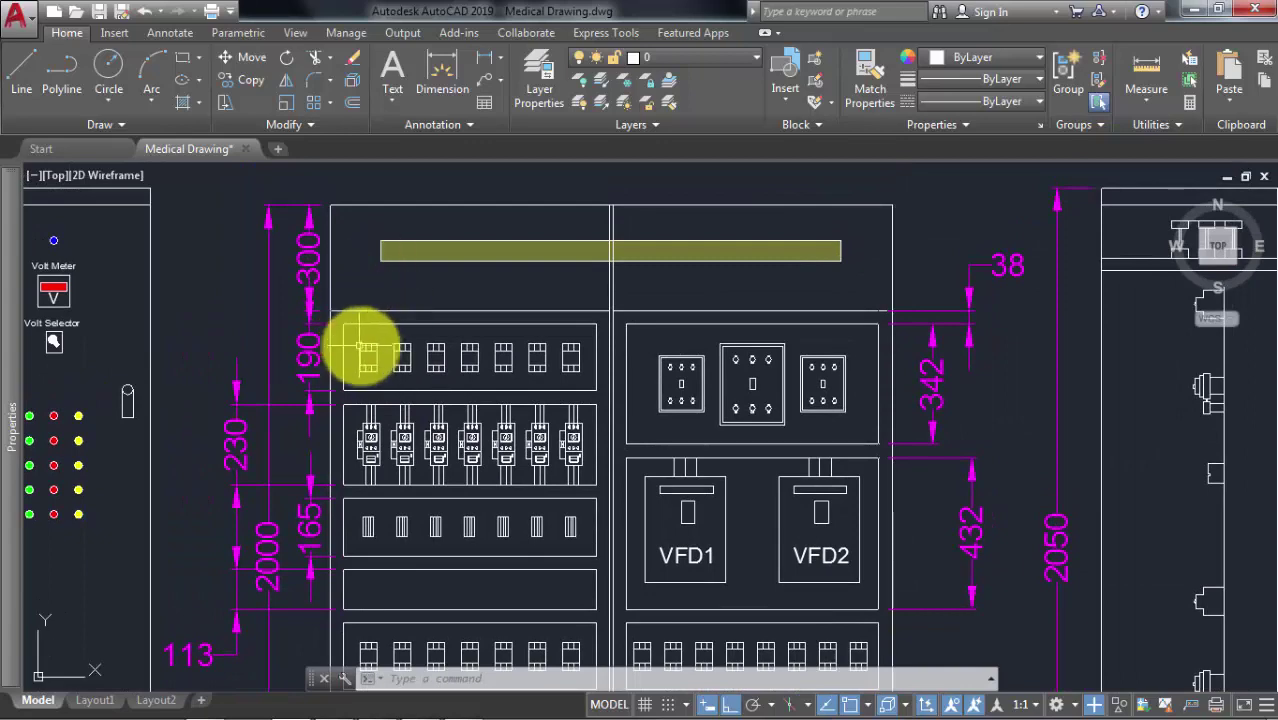
scroll(366, 348, "up", 1)
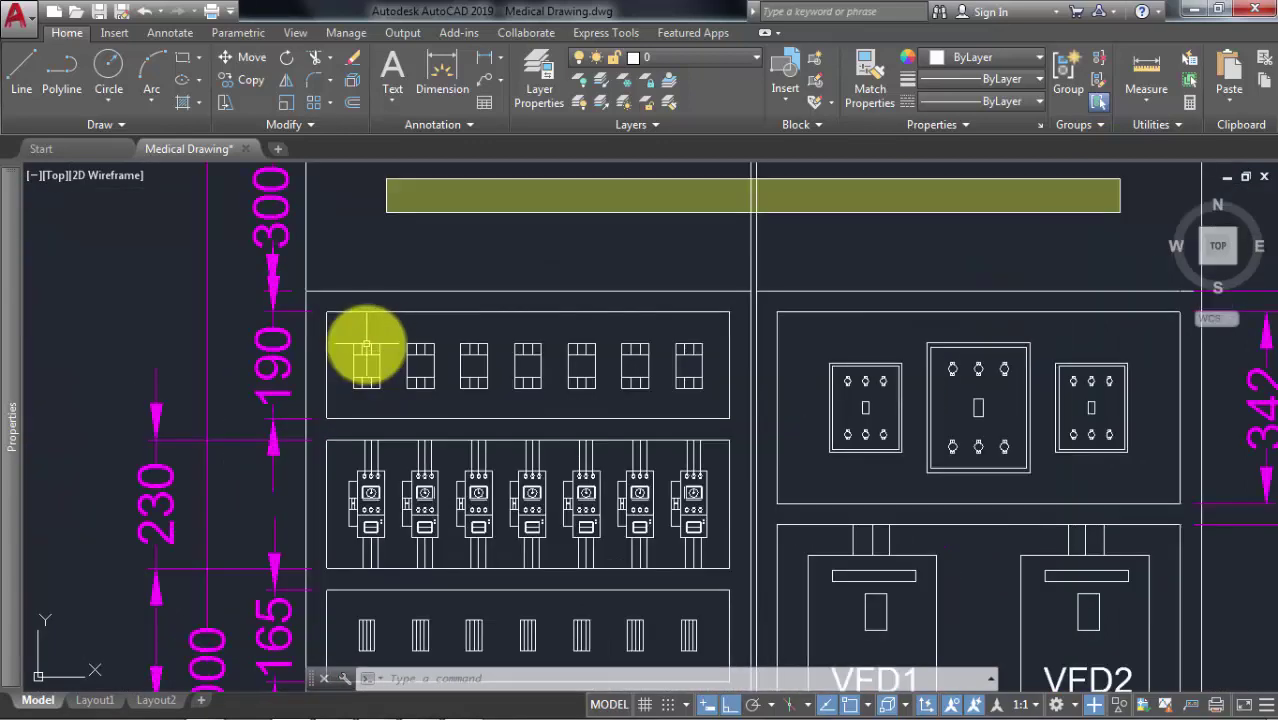
scroll(368, 346, "down", 1)
mouse_move(370, 345)
middle_mouse_down()
mouse_move(337, 343)
mouse_move(338, 326)
middle_mouse_up()
scroll(342, 343, "up", 1)
scroll(345, 335, "down", 1)
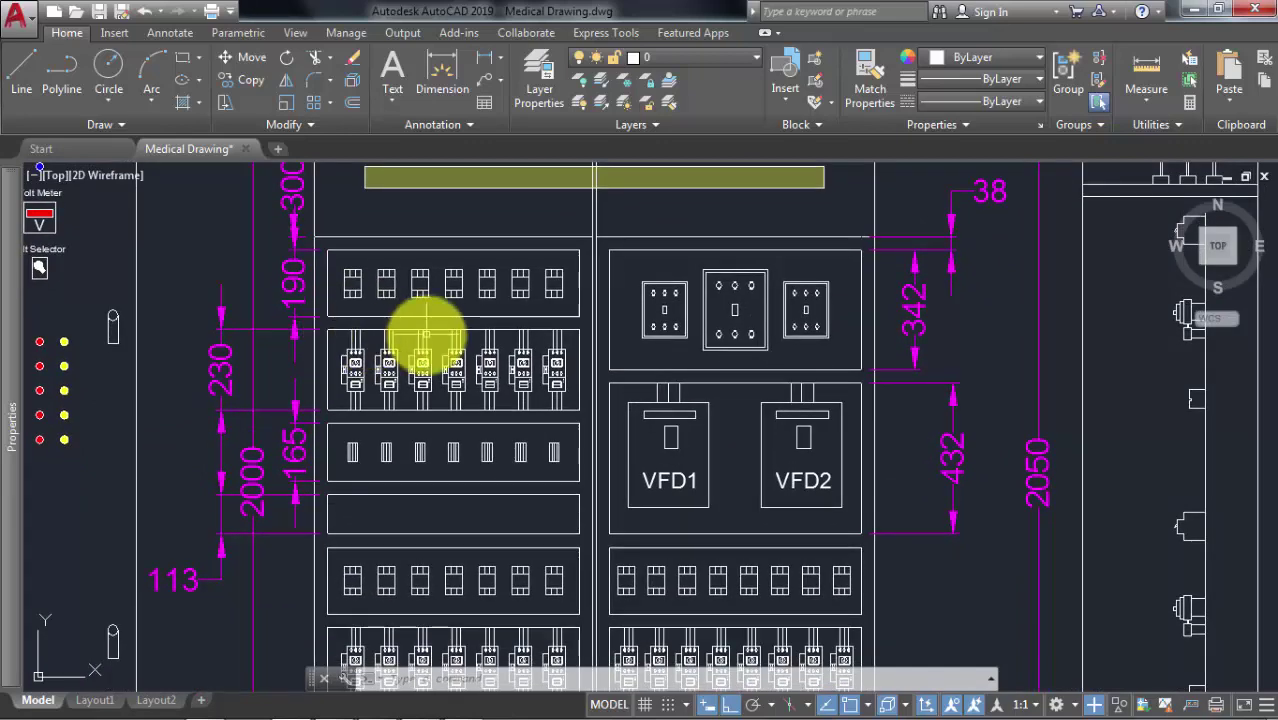
middle_click_drag(425, 334, 412, 292)
scroll(357, 335, "up", 2)
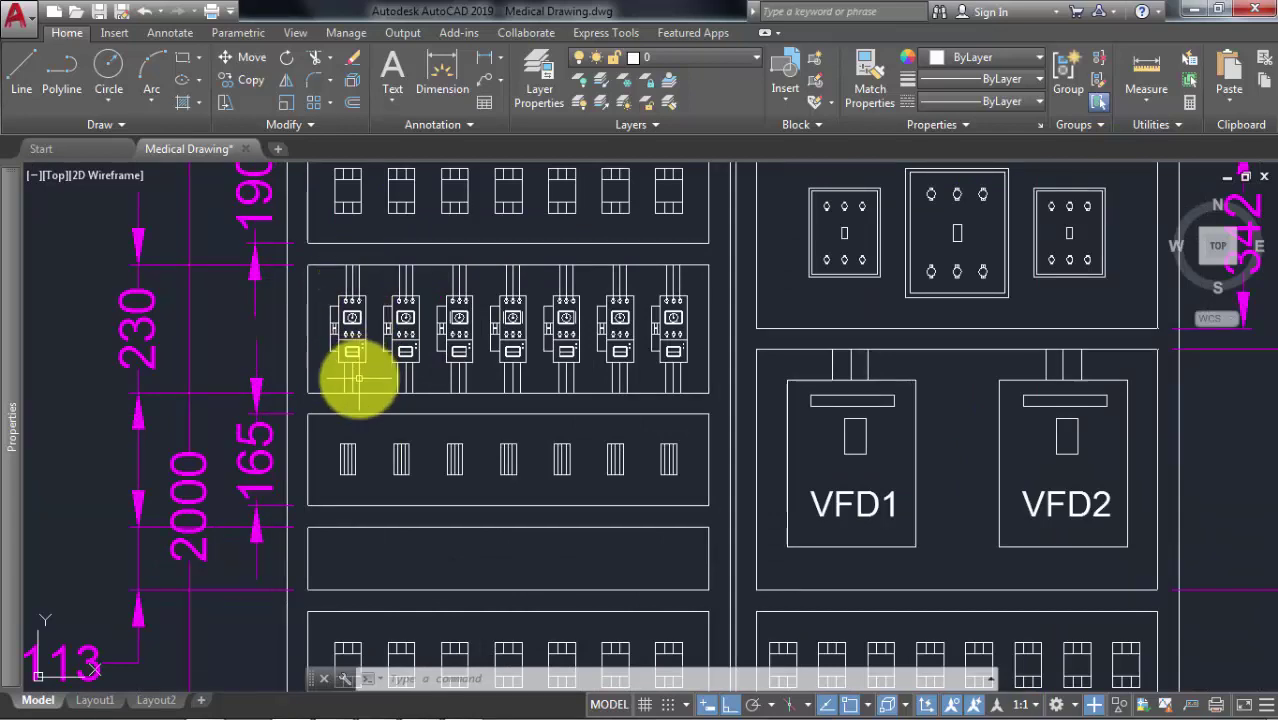
scroll(402, 378, "down", 2)
middle_click_drag(428, 394, 399, 348)
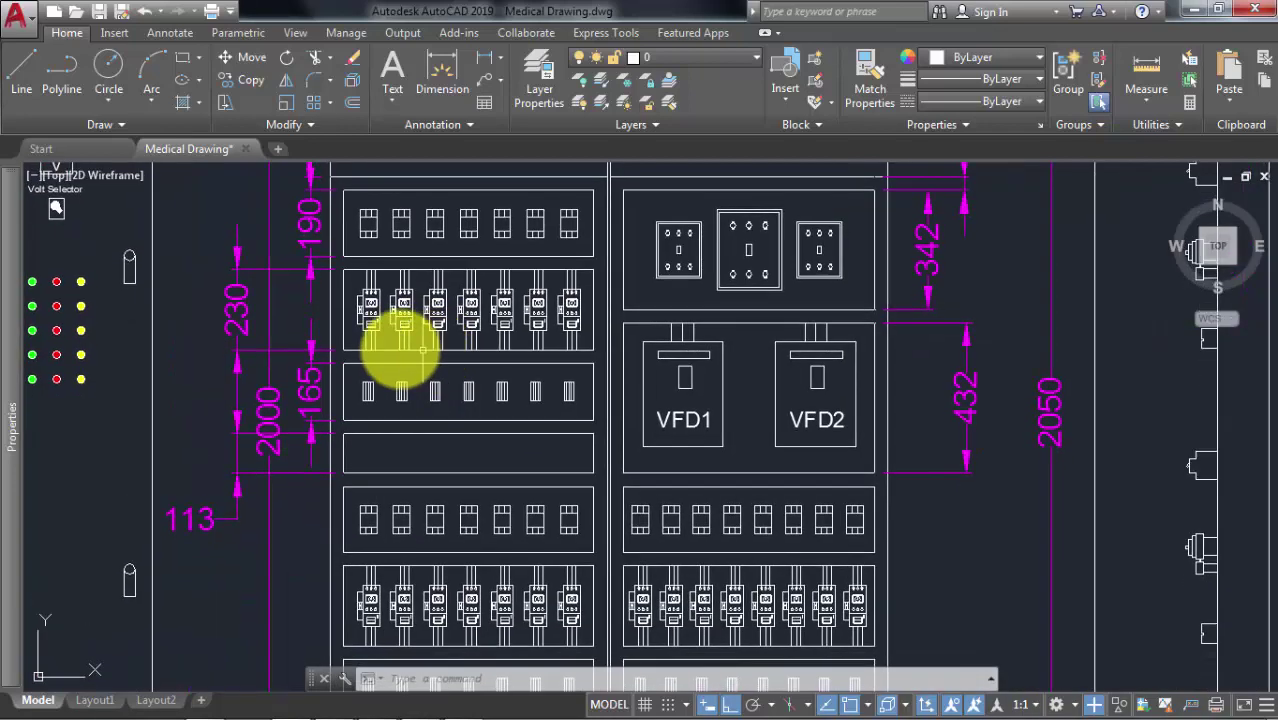
scroll(399, 348, "up", 2)
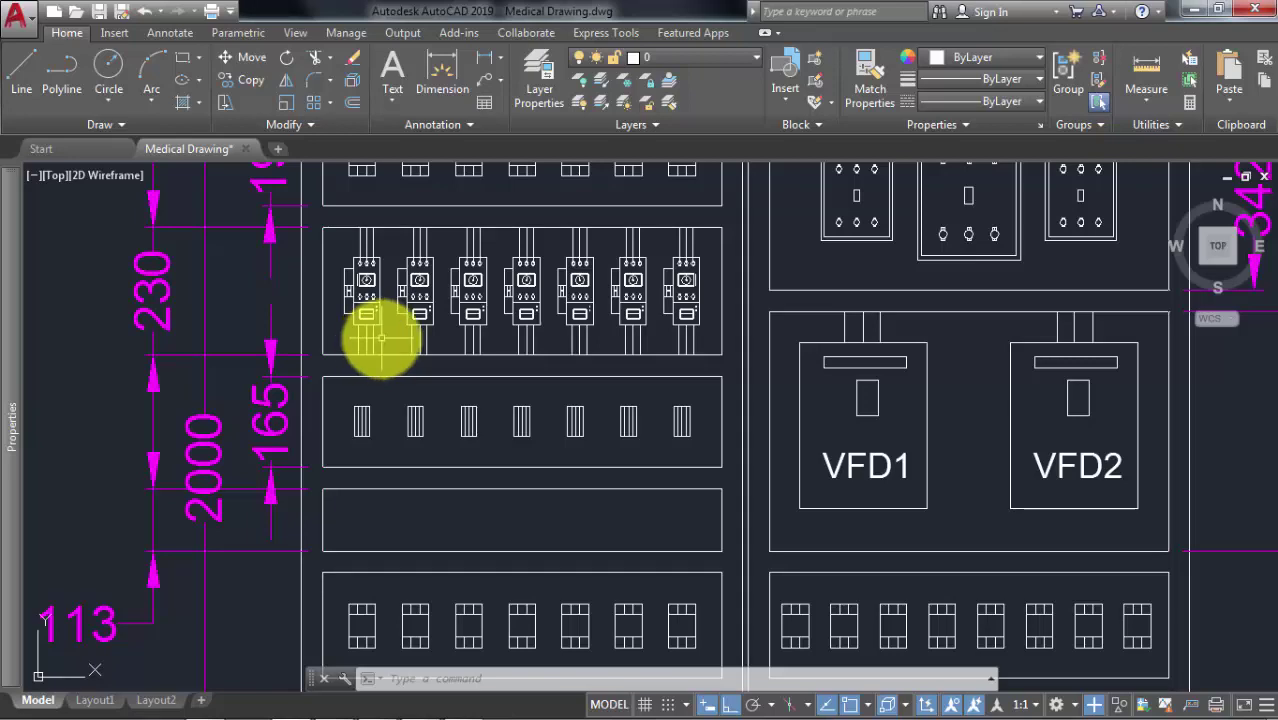
middle_click_drag(385, 334, 379, 312)
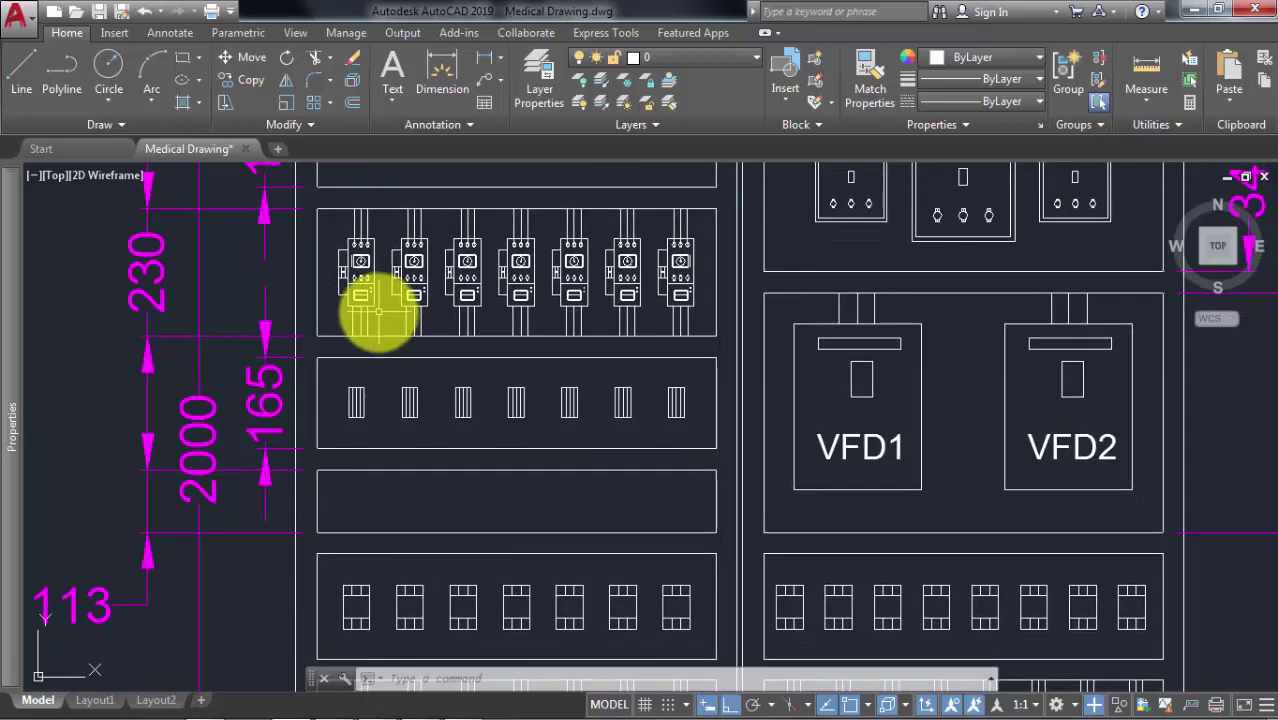
scroll(379, 312, "down", 2)
scroll(371, 310, "up", 2)
scroll(371, 312, "down", 1)
scroll(257, 300, "up", 1)
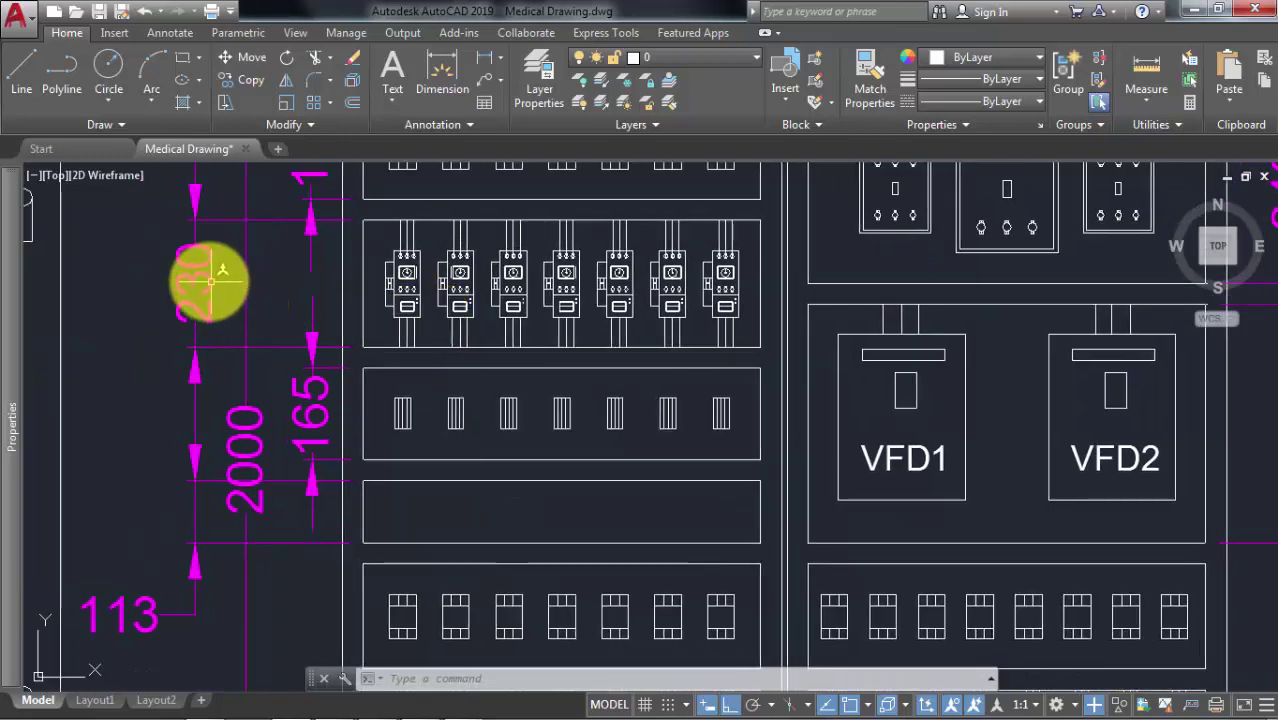
middle_click_drag(351, 342, 339, 304)
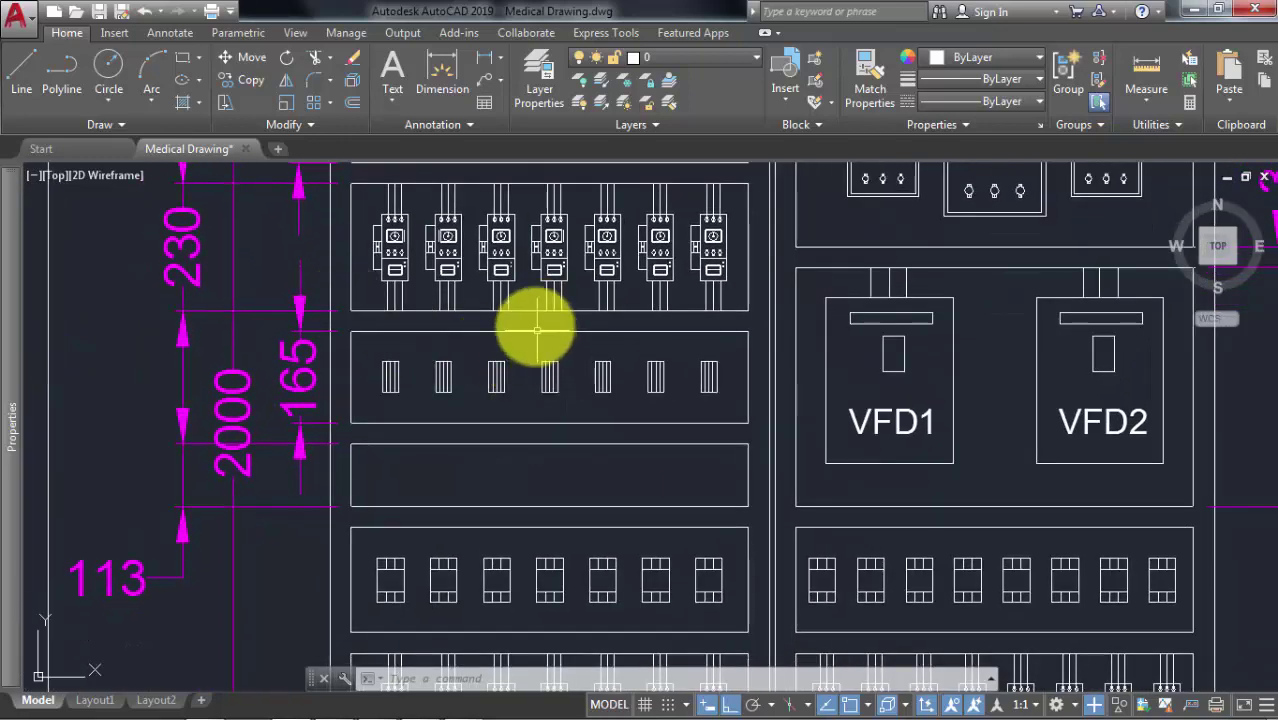
middle_click_drag(537, 330, 529, 282)
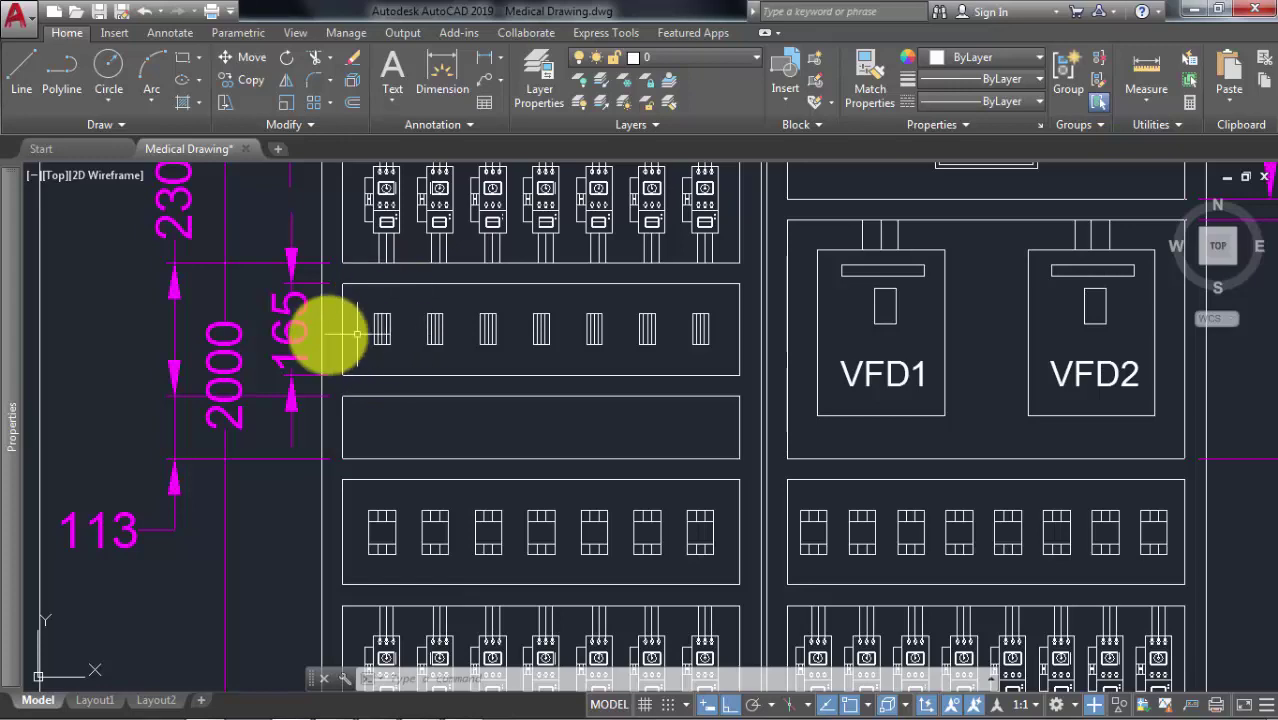
mouse_move(448, 414)
middle_mouse_down()
mouse_move(379, 336)
mouse_move(372, 381)
middle_mouse_up()
scroll(379, 336, "down", 2)
left_click(428, 326)
scroll(357, 350, "down", 3)
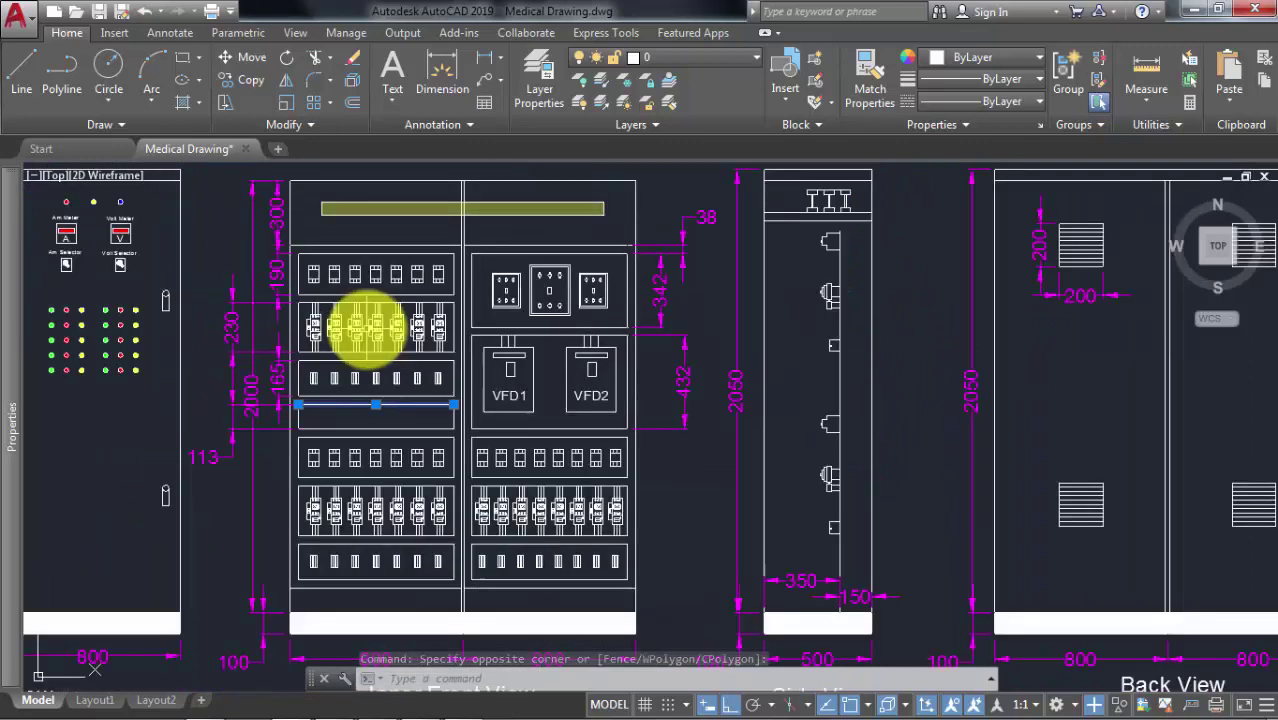
left_click(292, 252)
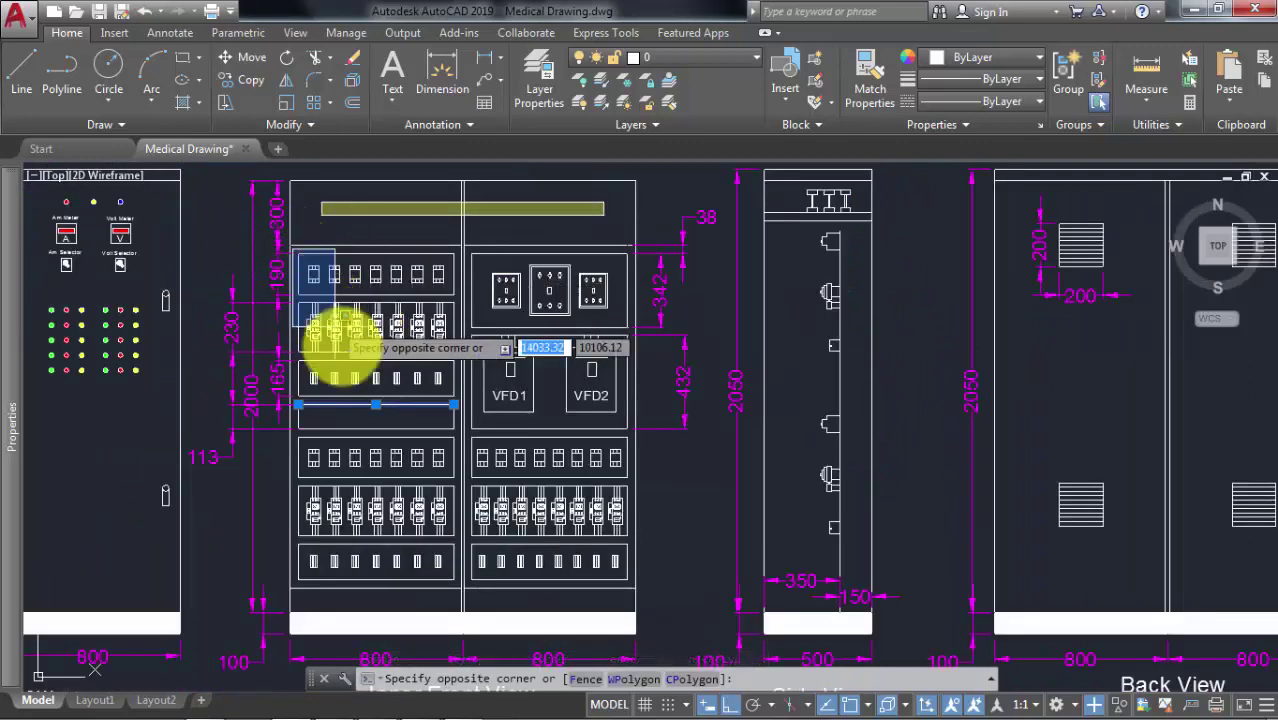
scroll(452, 404, "up", 4)
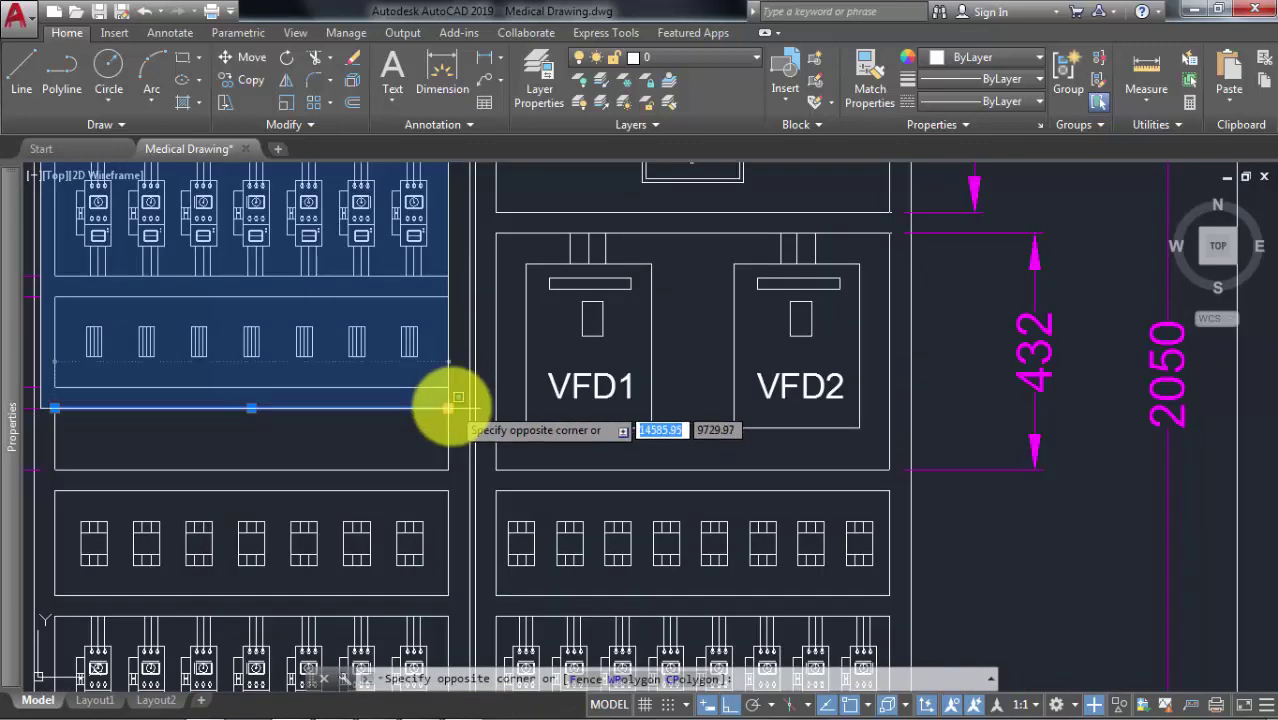
left_click(446, 406)
scroll(441, 368, "down", 2)
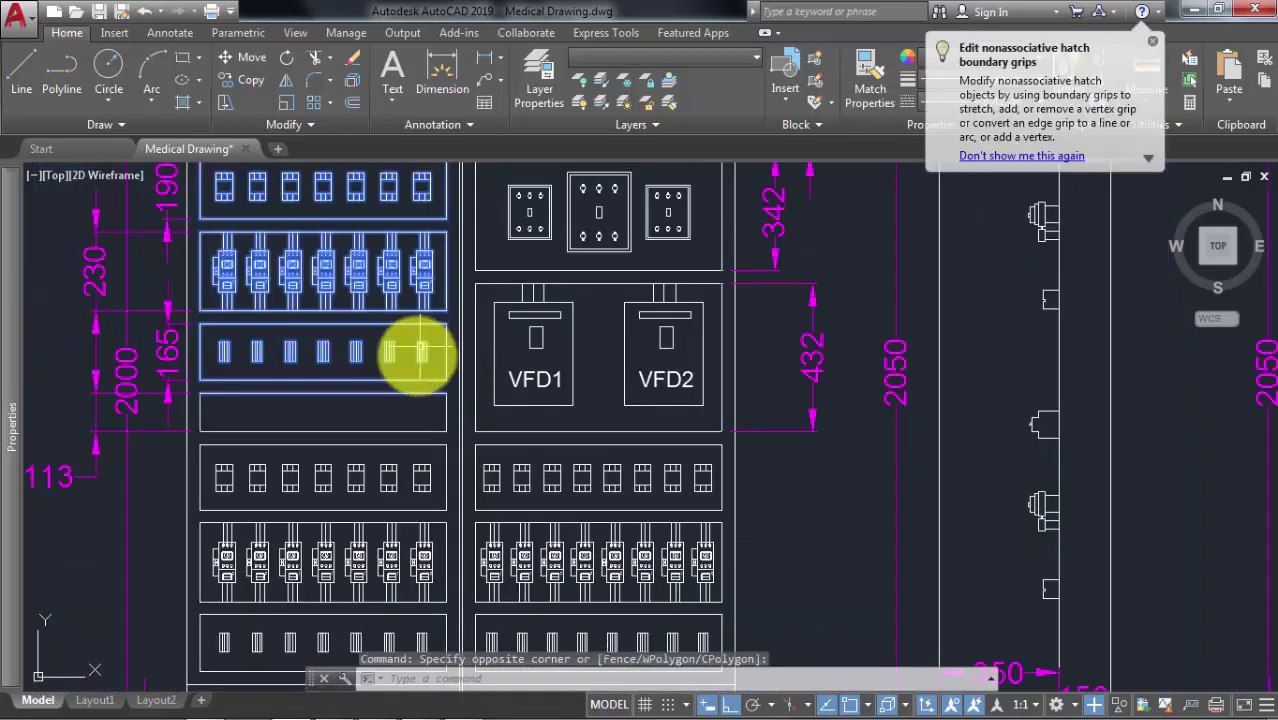
scroll(419, 348, "down", 1)
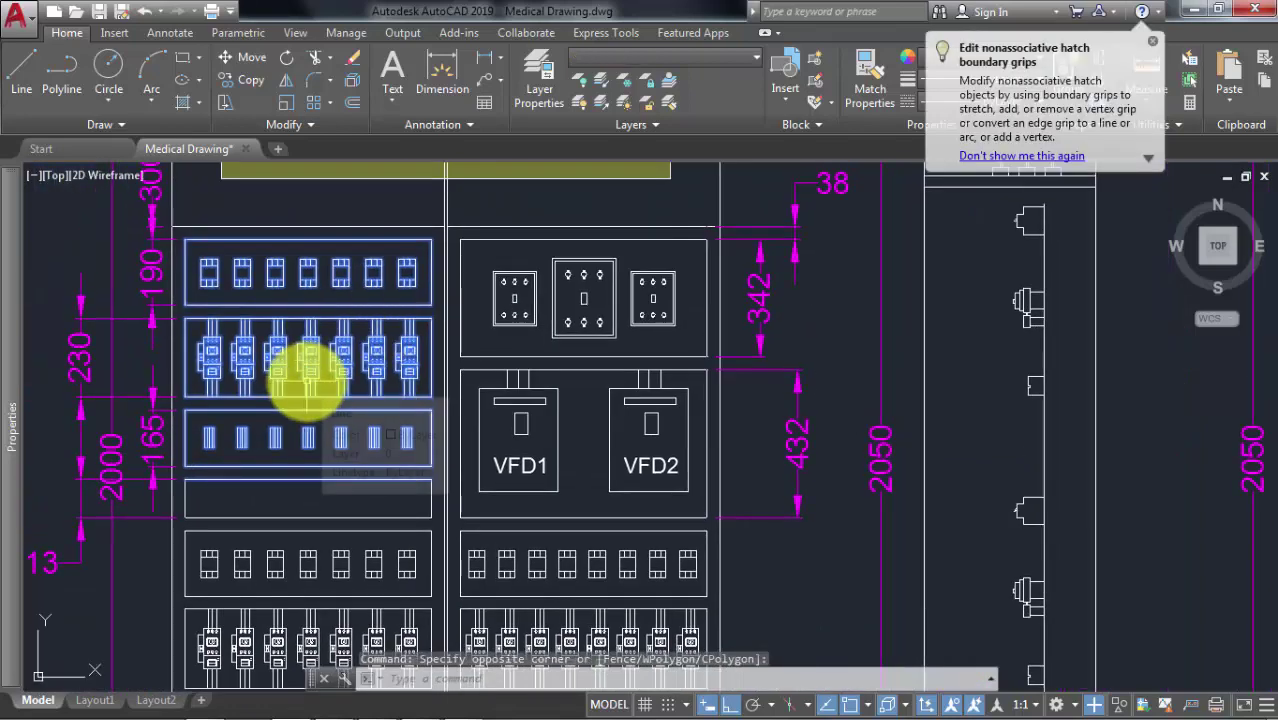
key("Escape")
scroll(196, 480, "up", 2)
scroll(196, 480, "up", 2)
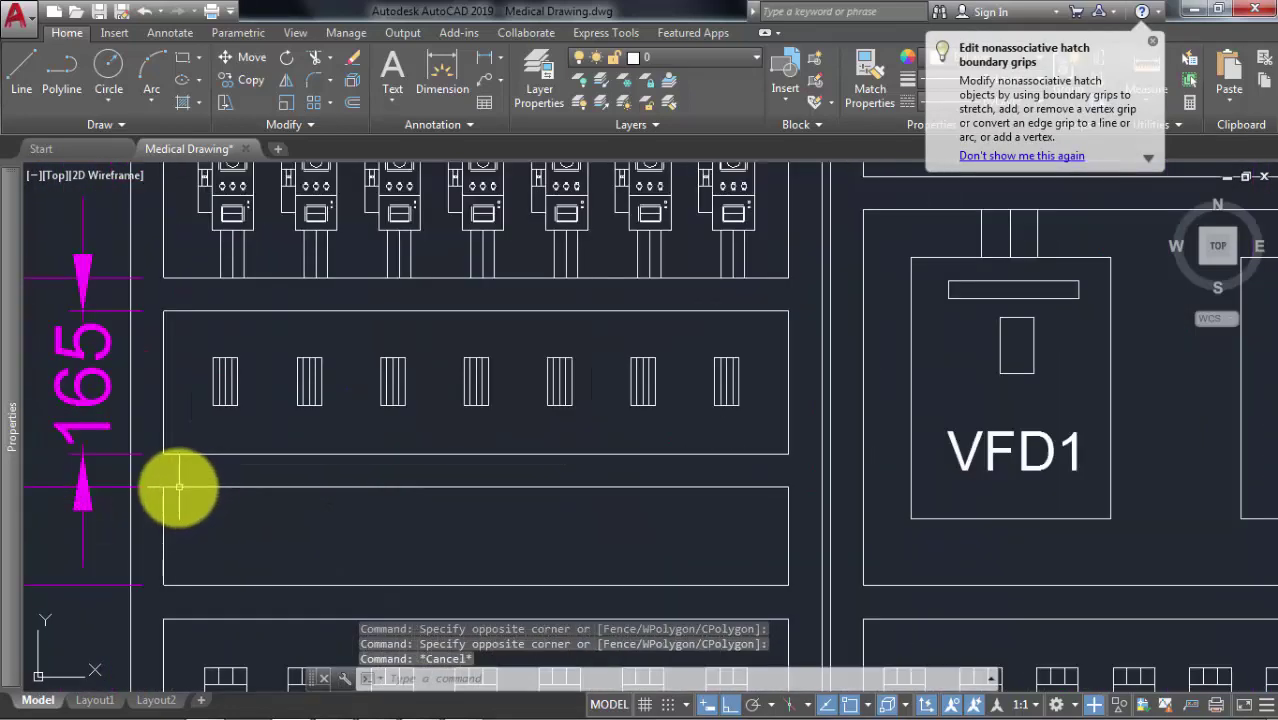
left_click(161, 490)
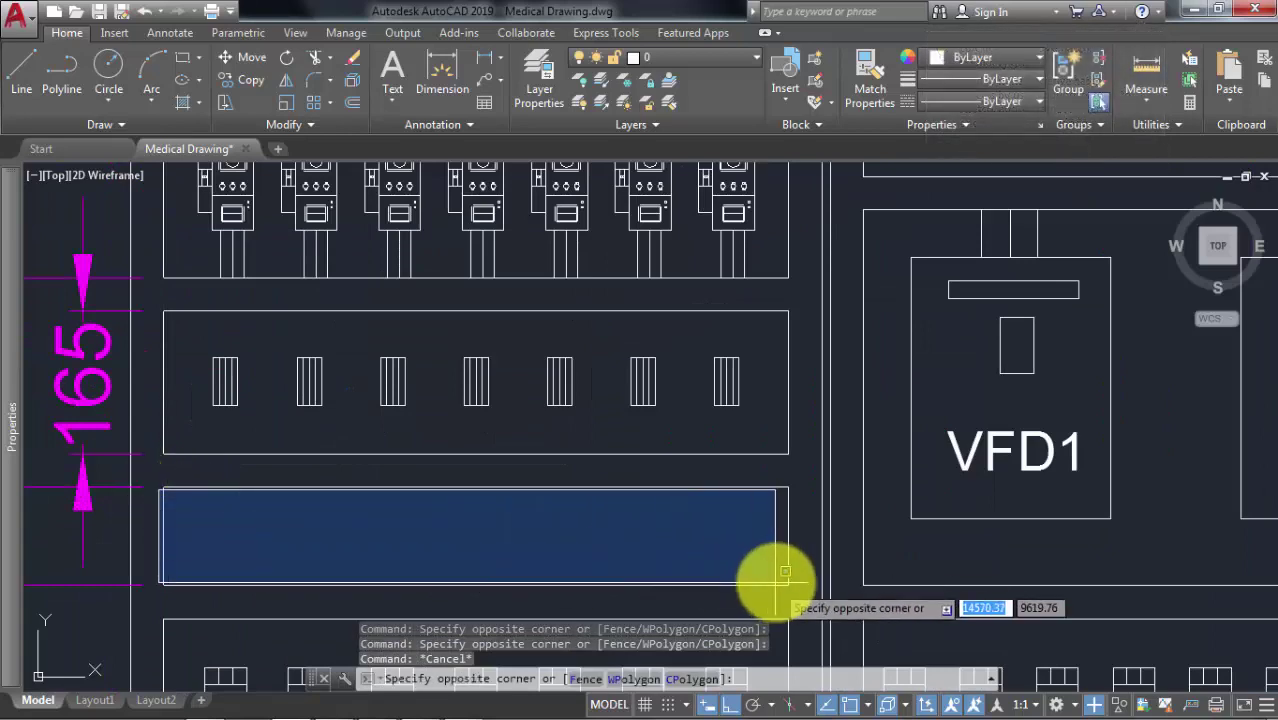
key("Escape")
scroll(690, 495, "down", 2)
scroll(568, 485, "down", 1)
scroll(568, 485, "down", 2)
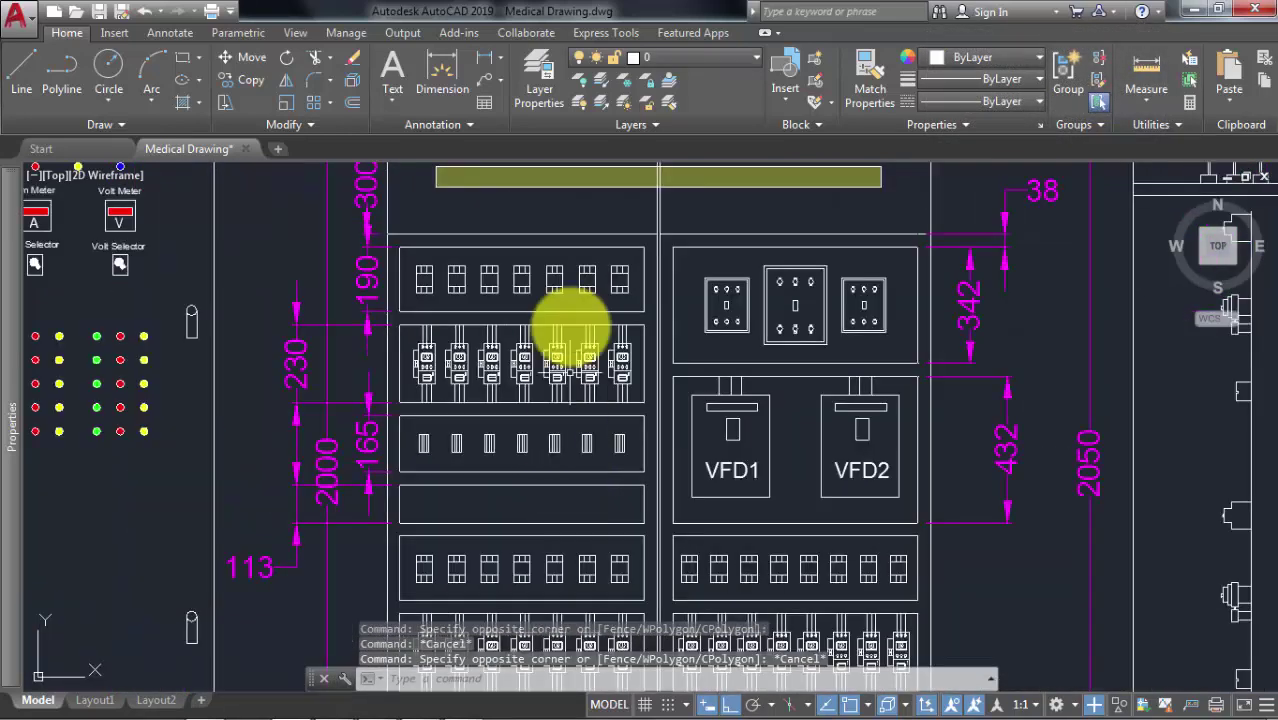
left_click(413, 428)
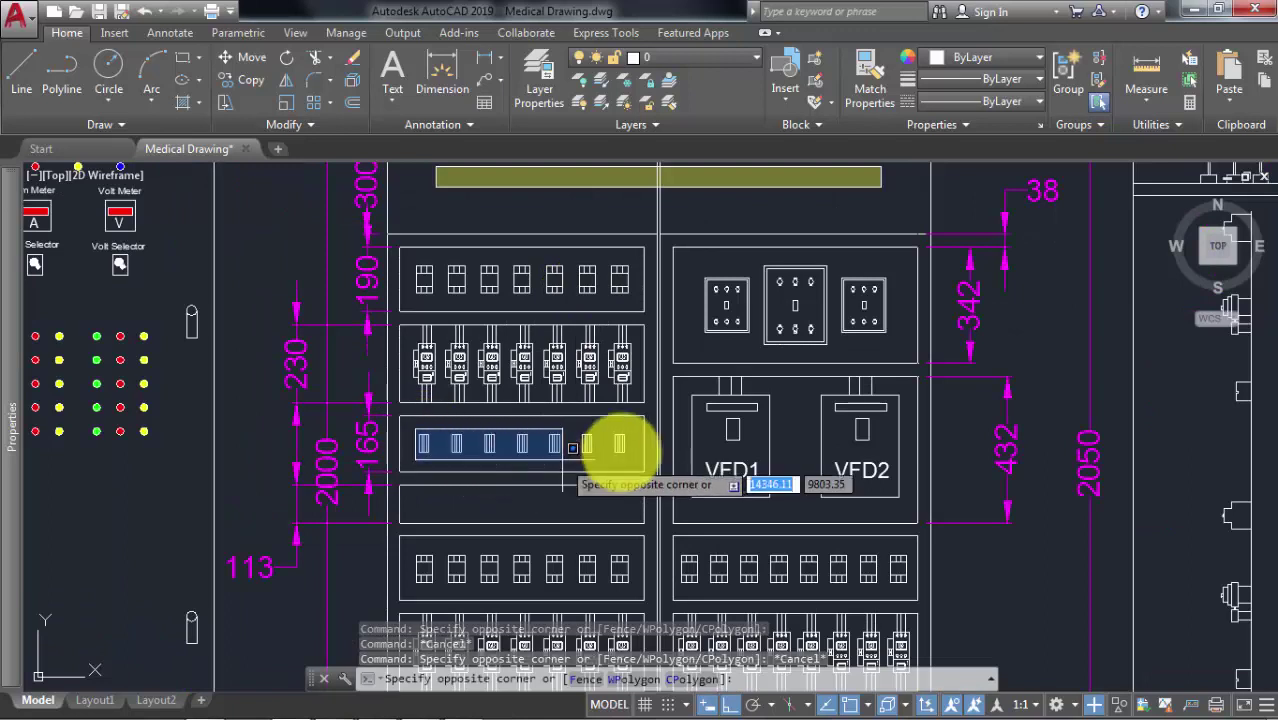
left_click(626, 462)
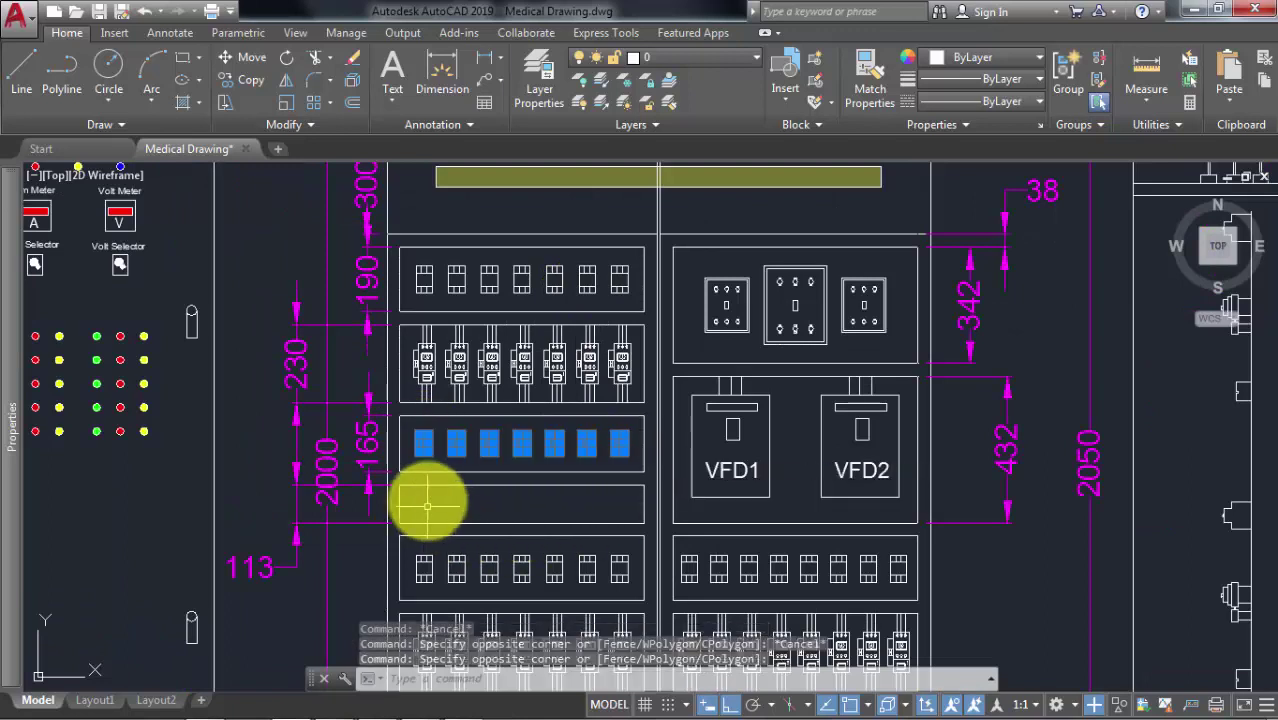
left_click_drag(425, 497, 622, 496)
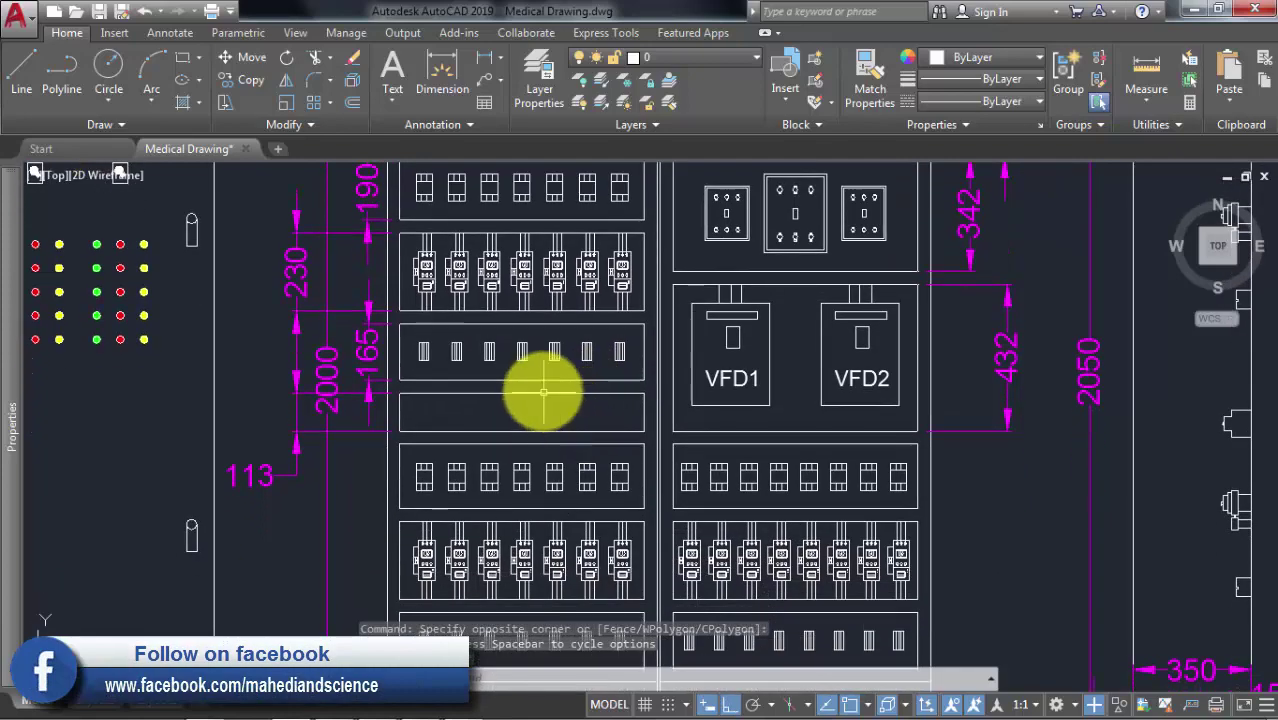
middle_click_drag(491, 471, 516, 261)
scroll(516, 261, "down", 4)
scroll(514, 371, "down", 1)
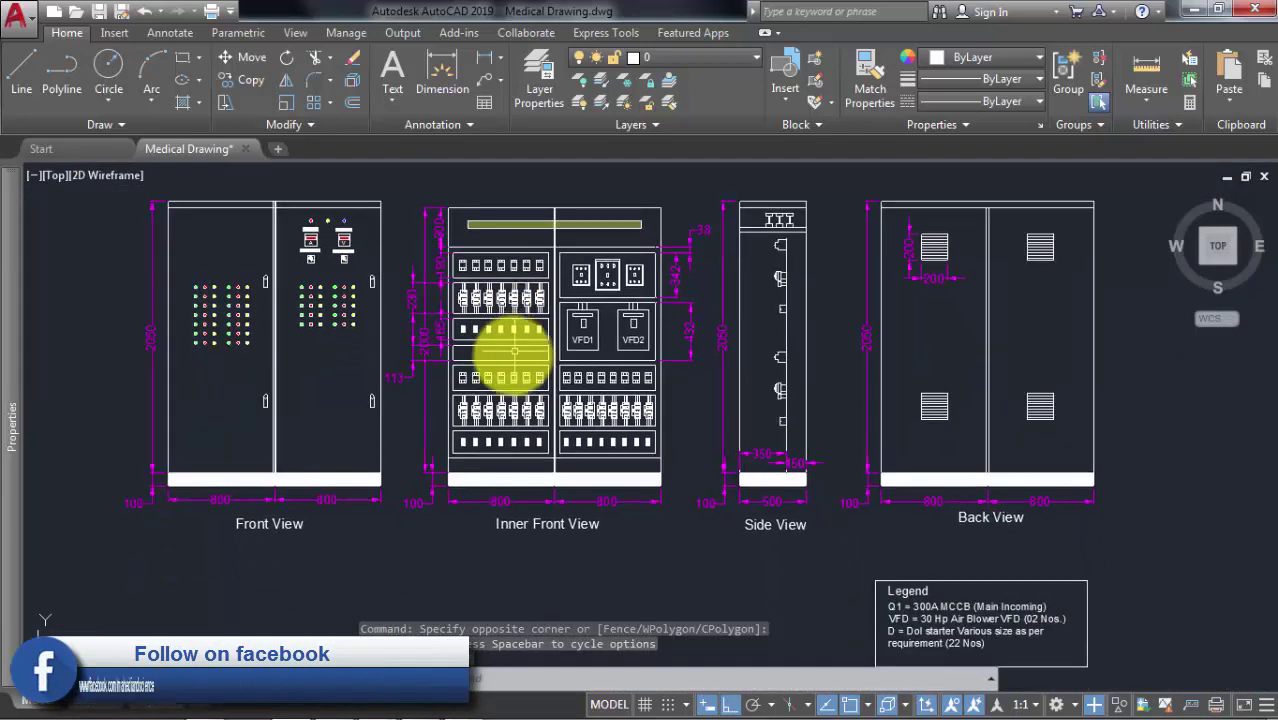
scroll(451, 408, "up", 4)
scroll(425, 408, "up", 1)
key("Escape")
scroll(535, 330, "down", 5)
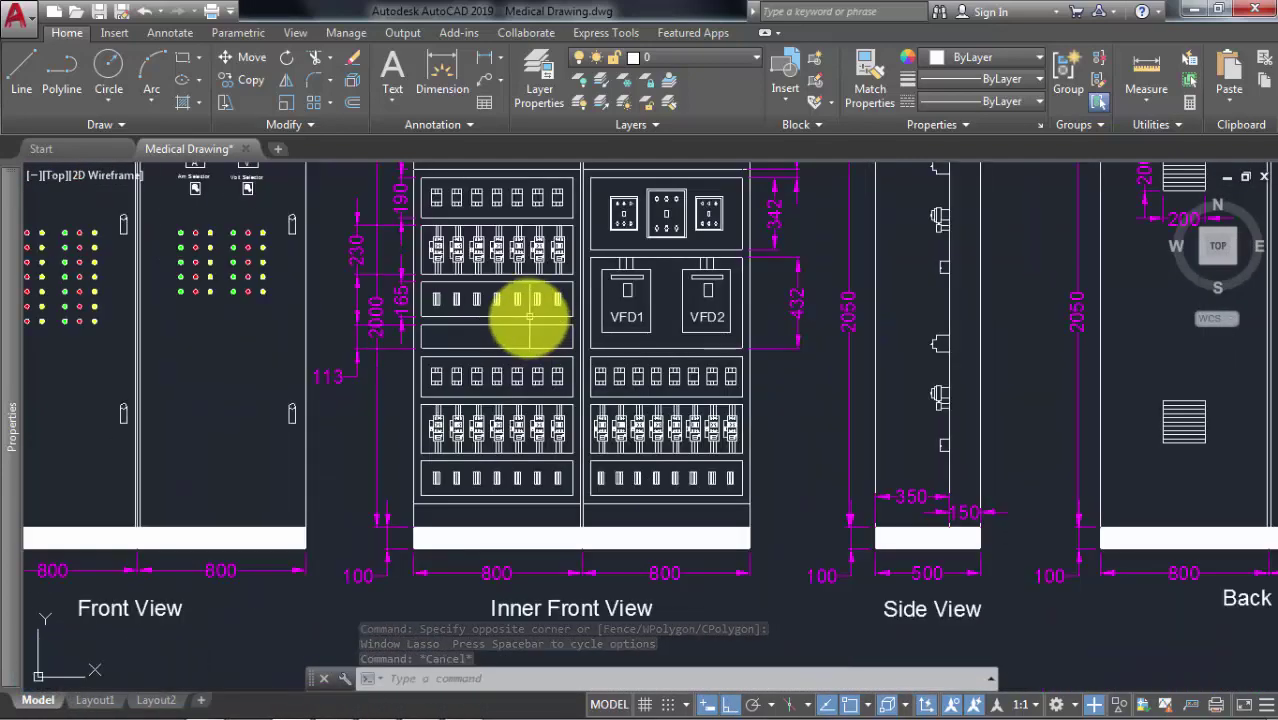
scroll(485, 205, "up", 4)
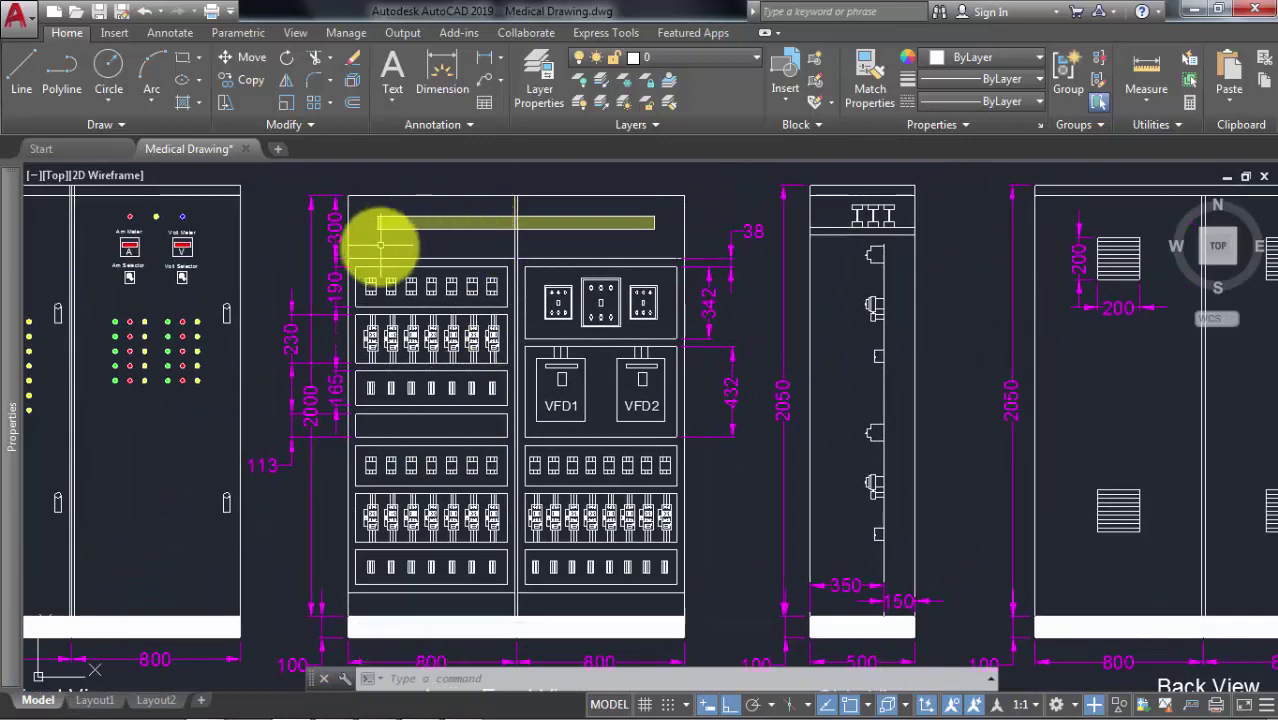
scroll(376, 427, "up", 2)
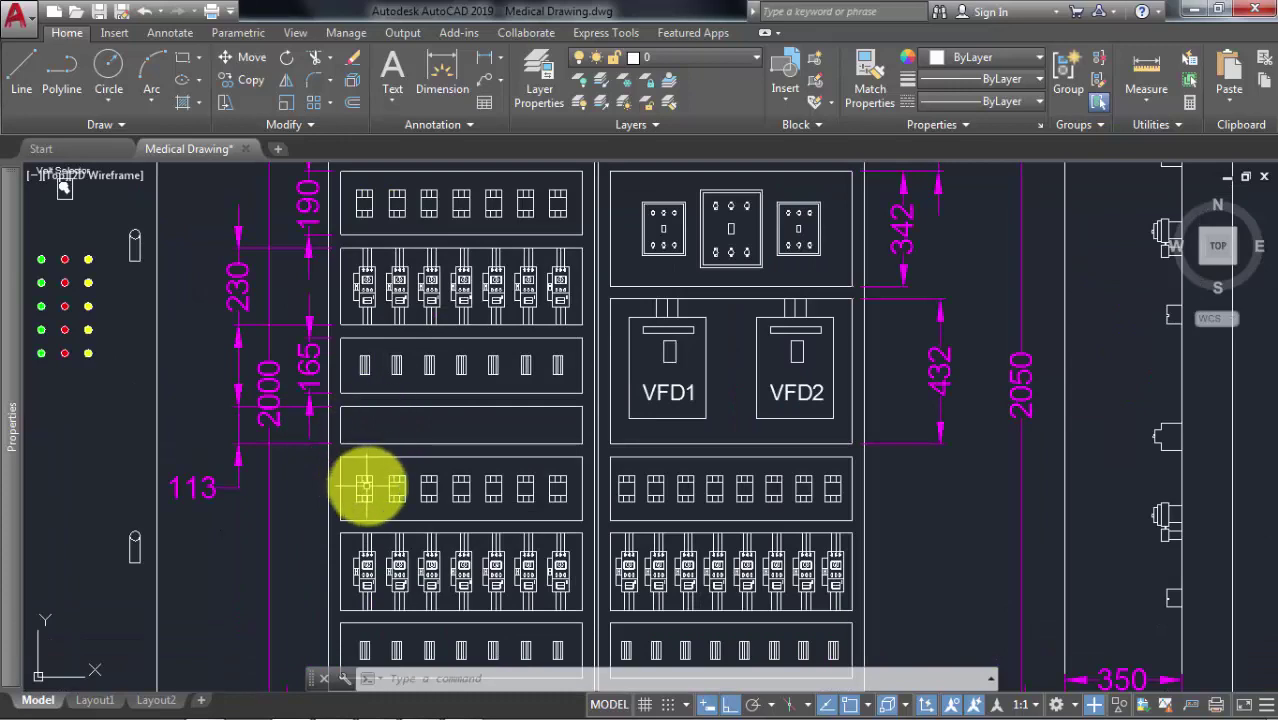
mouse_move(364, 432)
left_mouse_down()
mouse_move(364, 485)
mouse_move(528, 486)
left_mouse_up()
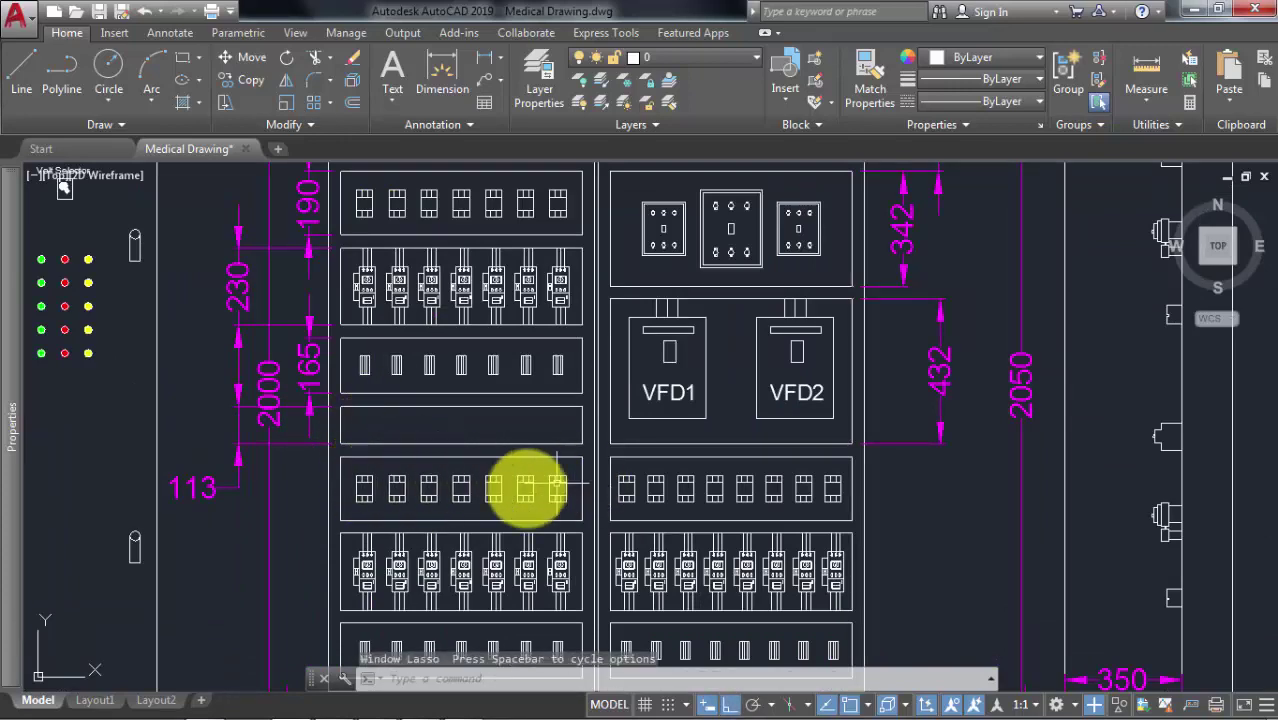
middle_click_drag(528, 486, 502, 284)
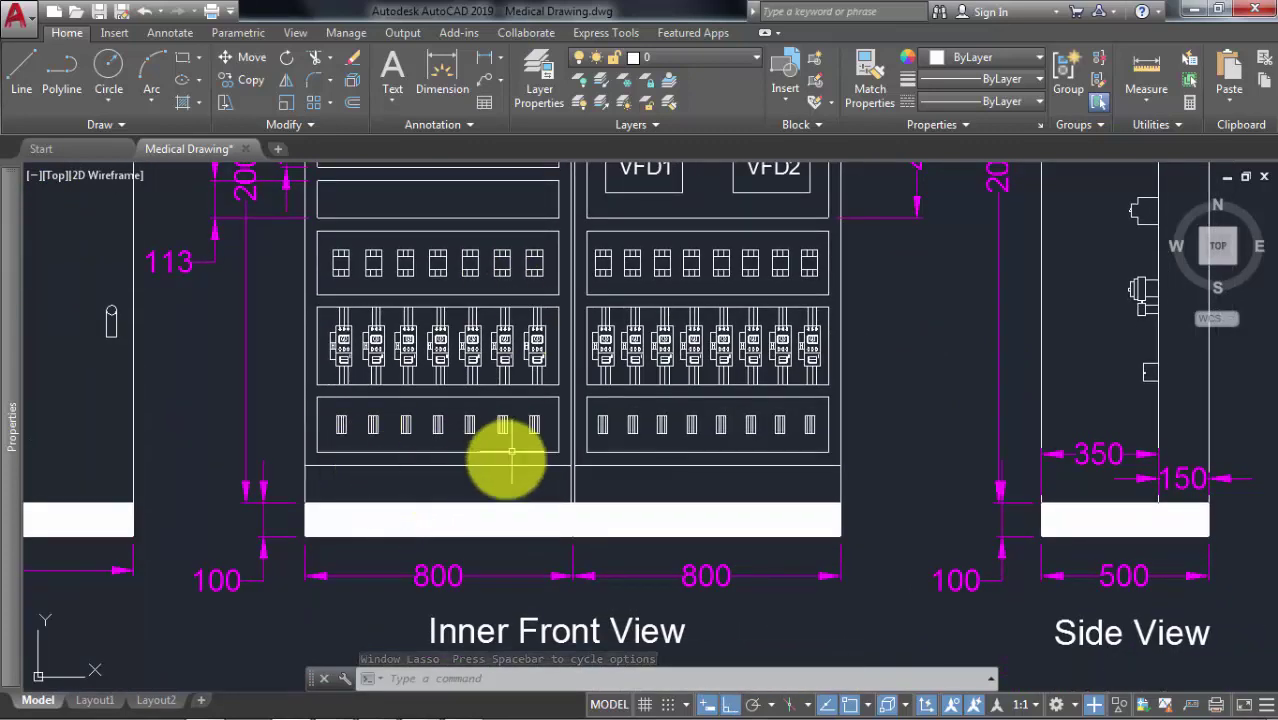
mouse_move(342, 427)
left_mouse_down()
mouse_move(384, 485)
mouse_move(531, 498)
mouse_move(530, 460)
left_mouse_up()
scroll(540, 426, "down", 3)
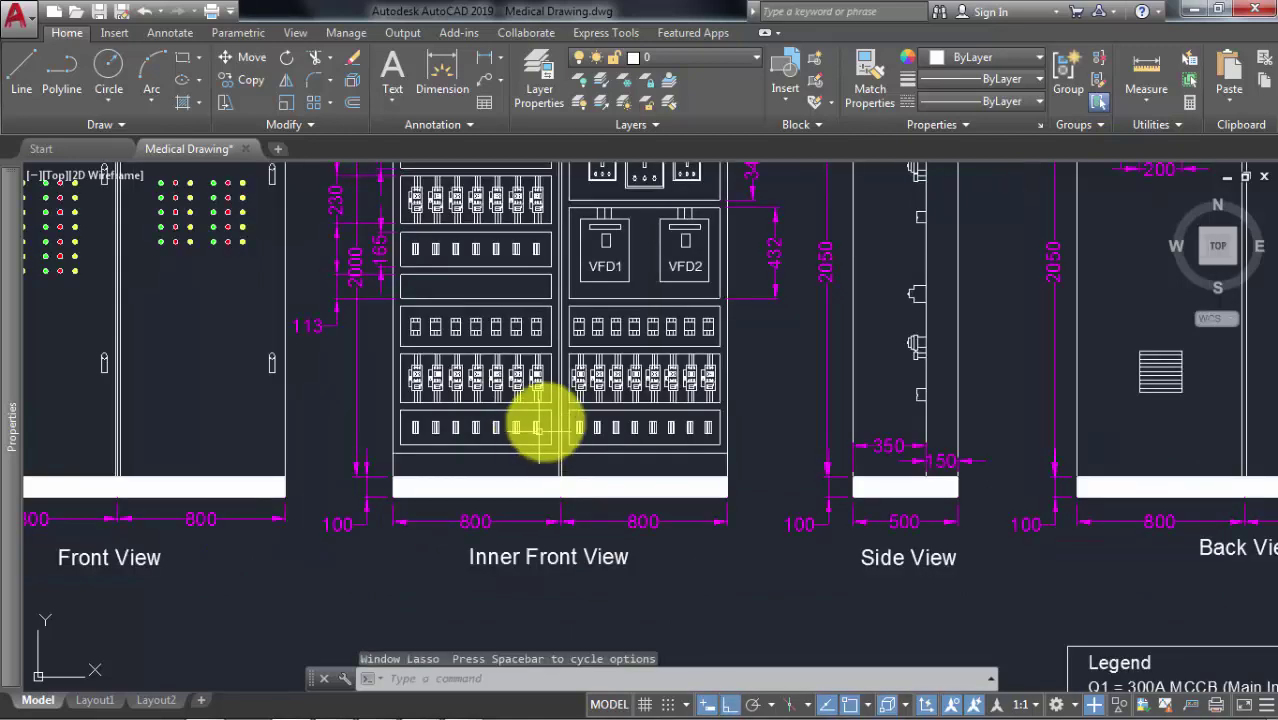
scroll(456, 442, "up", 1)
scroll(470, 470, "up", 1)
scroll(440, 500, "up", 2)
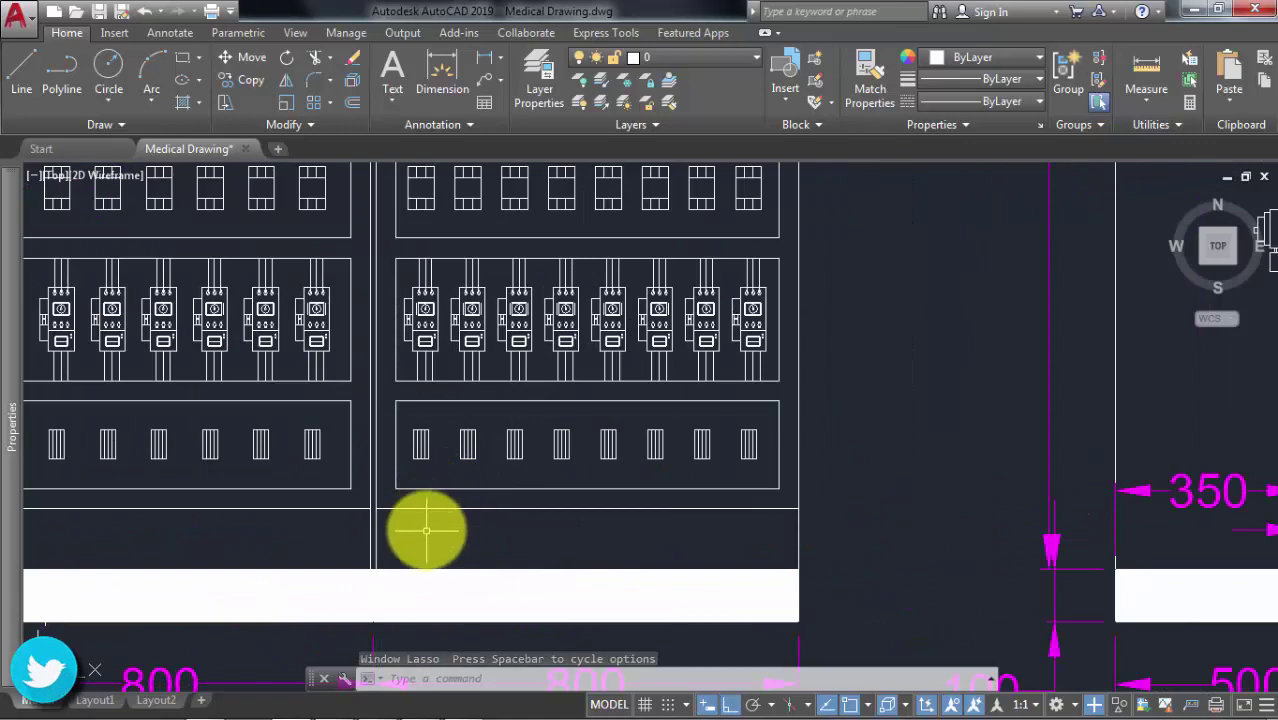
scroll(622, 337, "down", 2)
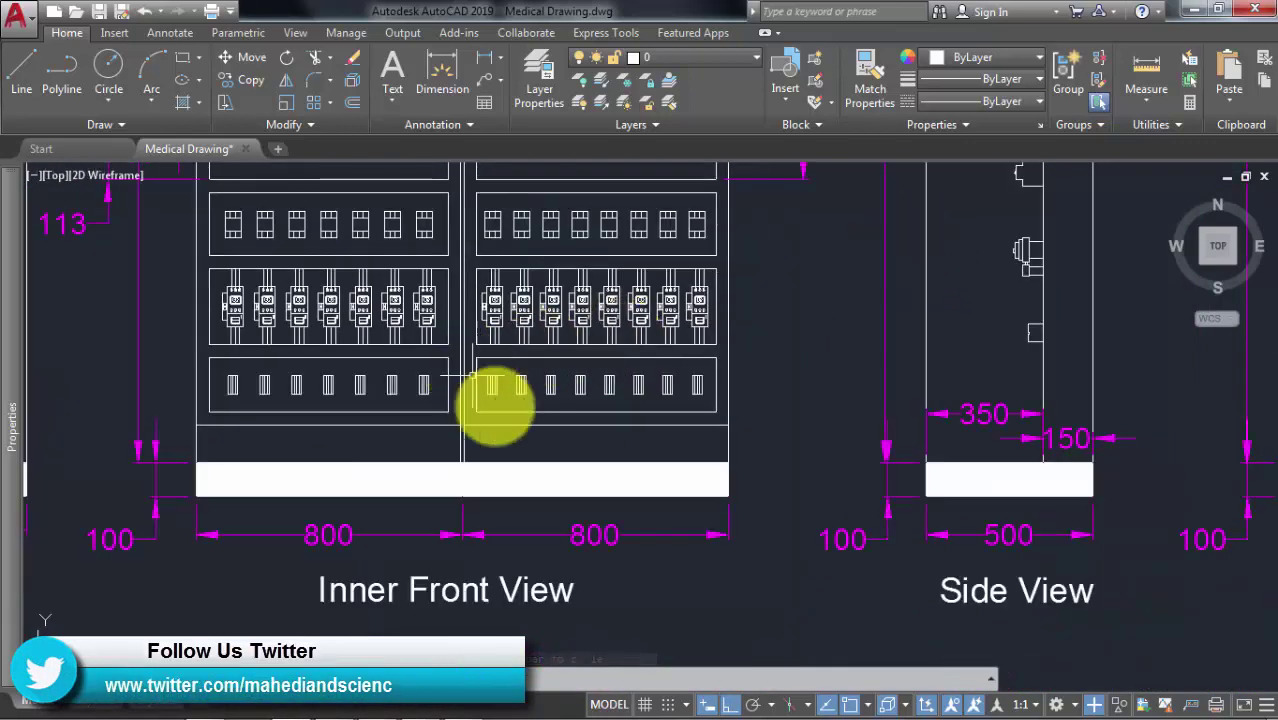
scroll(177, 428, "down", 1)
scroll(228, 386, "down", 1)
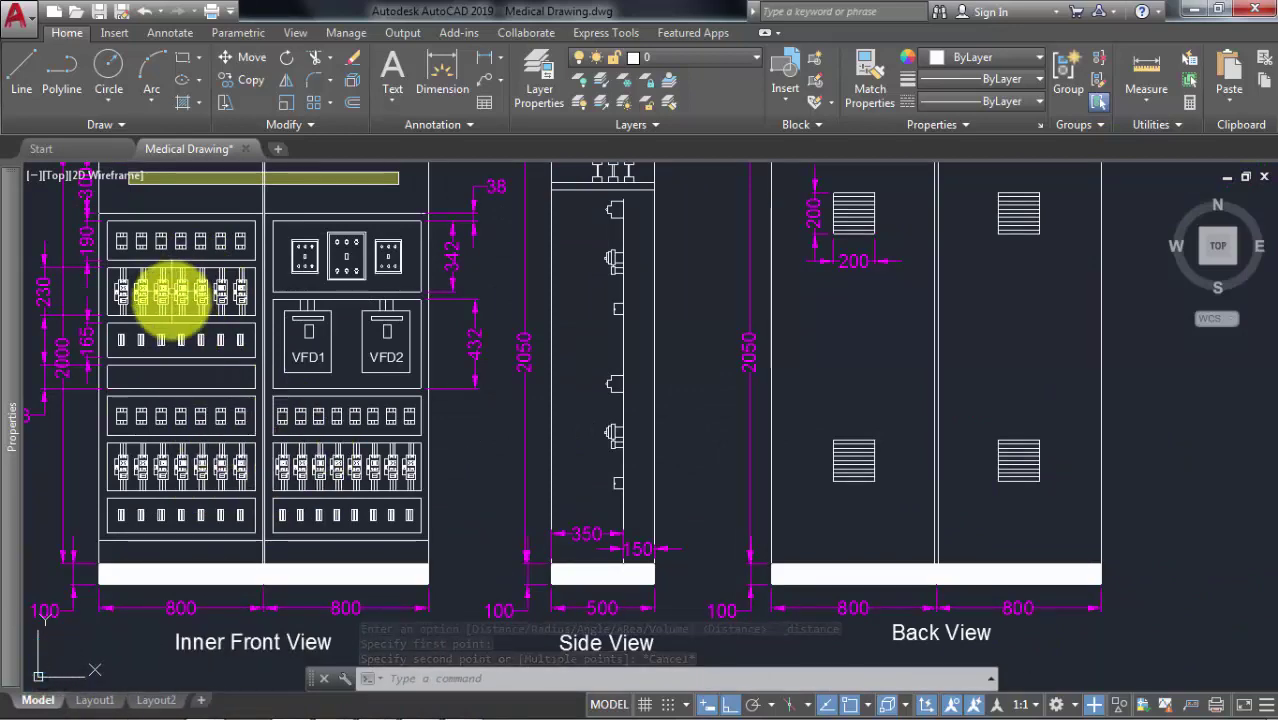
scroll(177, 448, "up", 3)
mouse_move(177, 448)
middle_mouse_down()
mouse_move(449, 467)
mouse_move(445, 427)
middle_mouse_up()
left_click(1146, 72)
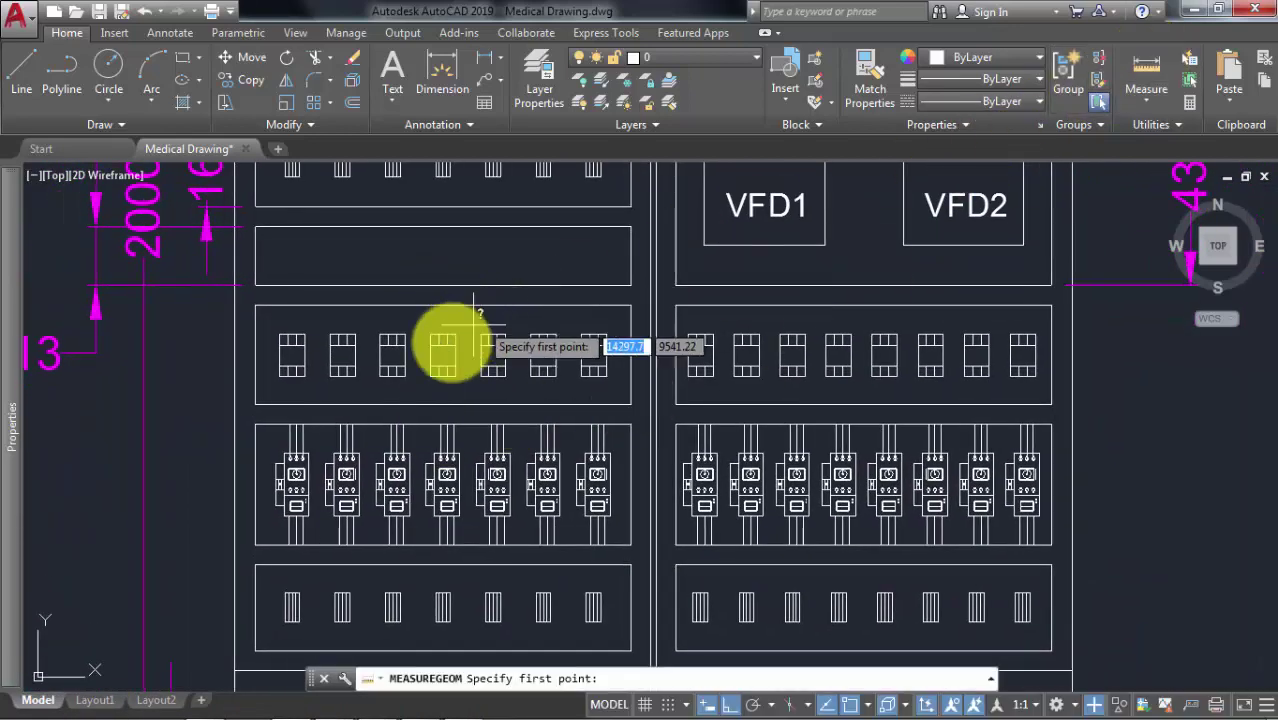
scroll(427, 452, "up", 2)
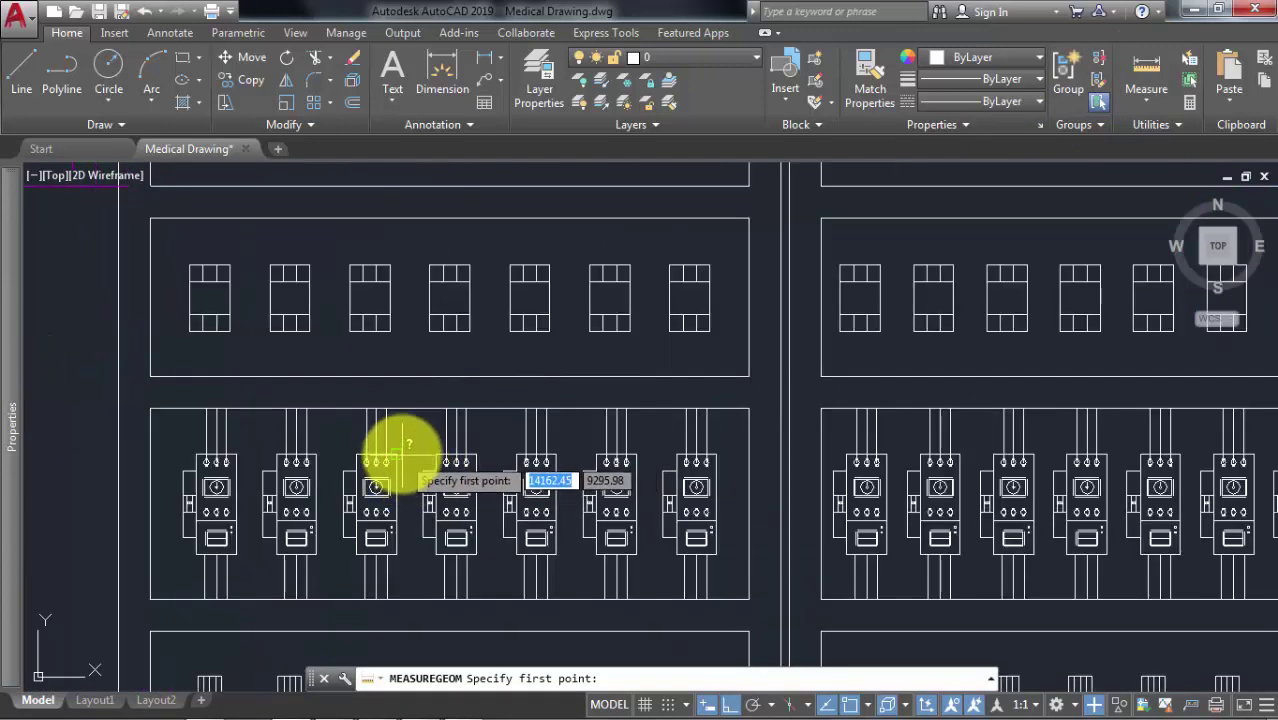
left_click(398, 445)
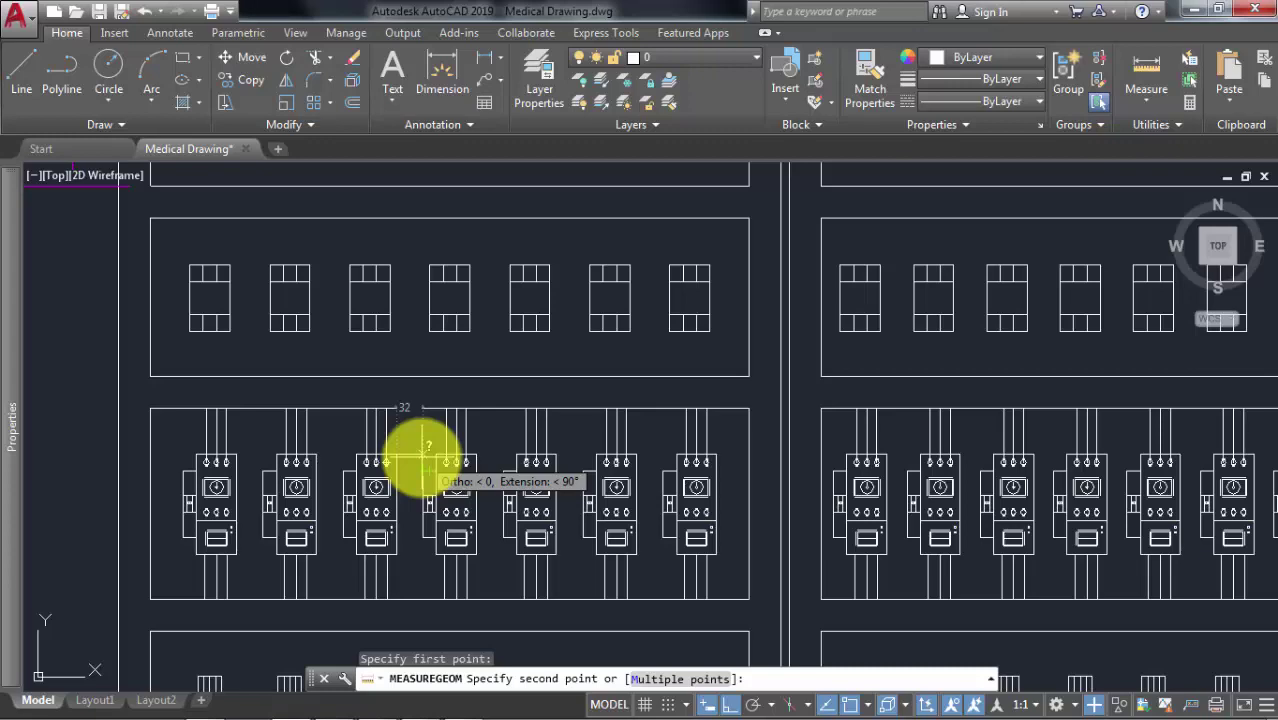
key("Escape")
middle_click_drag(375, 485, 365, 470)
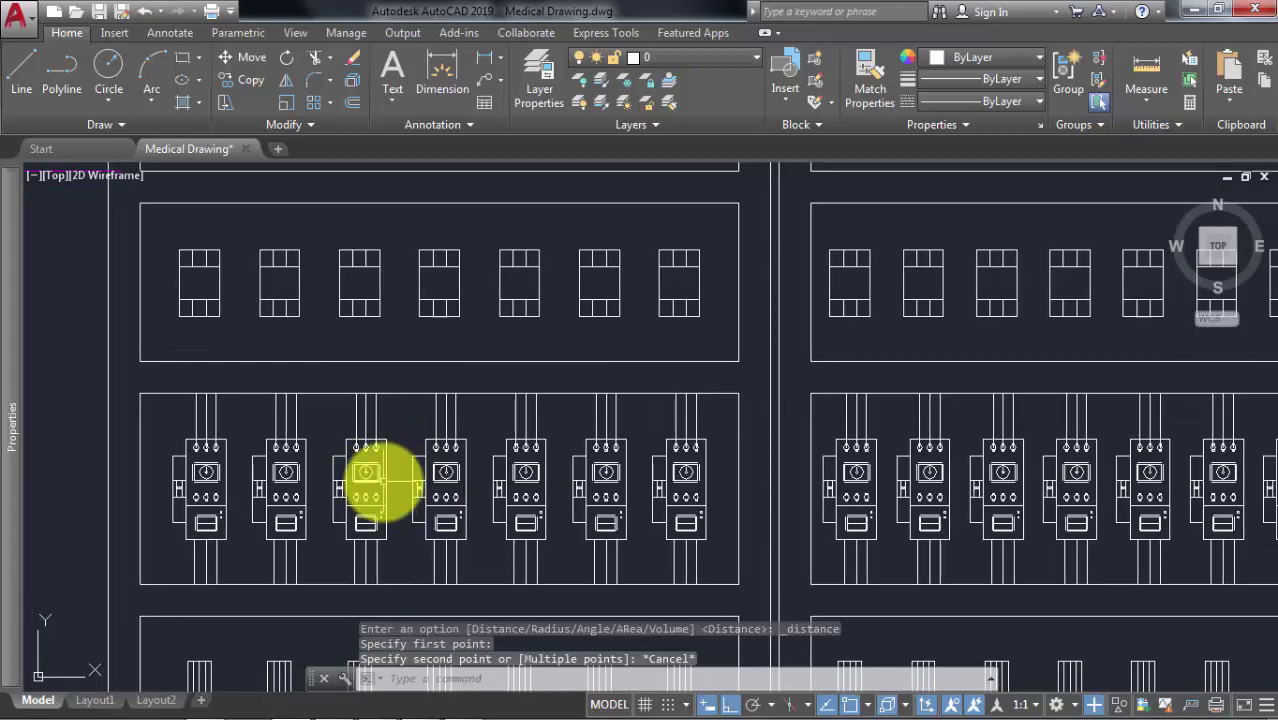
scroll(383, 480, "down", 5)
scroll(460, 468, "up", 1)
scroll(320, 475, "up", 3)
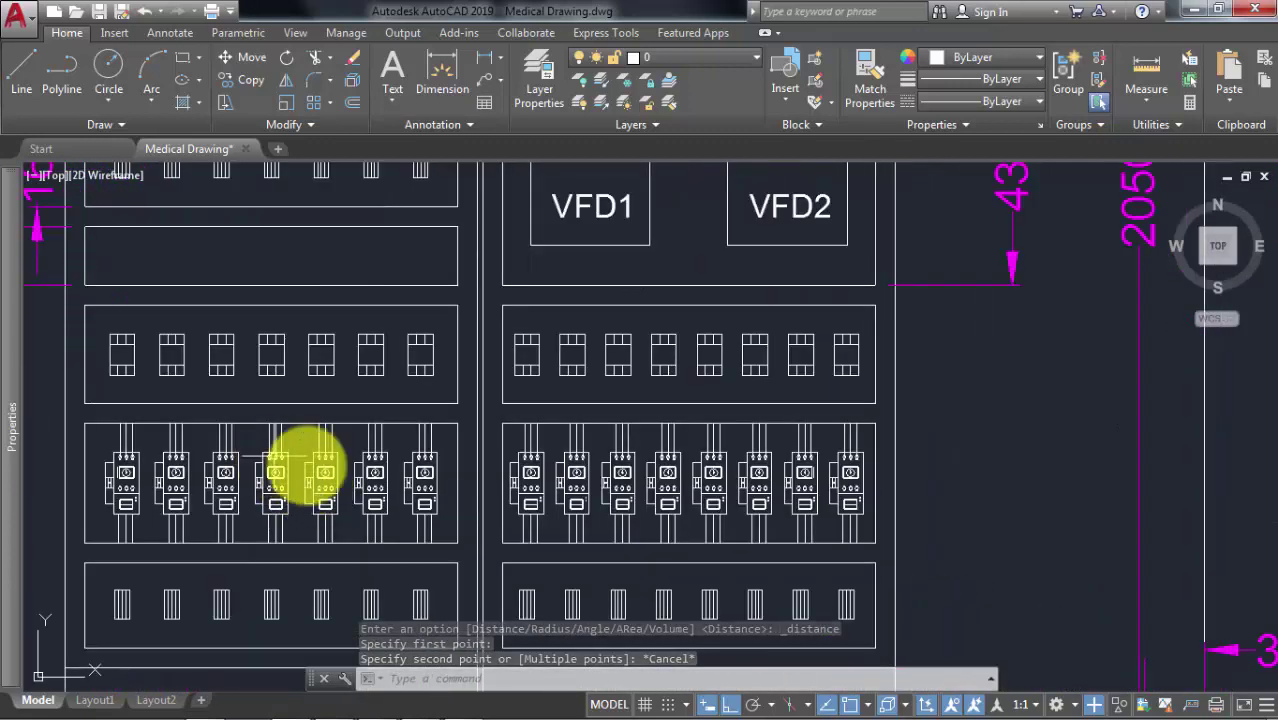
scroll(334, 465, "up", 2)
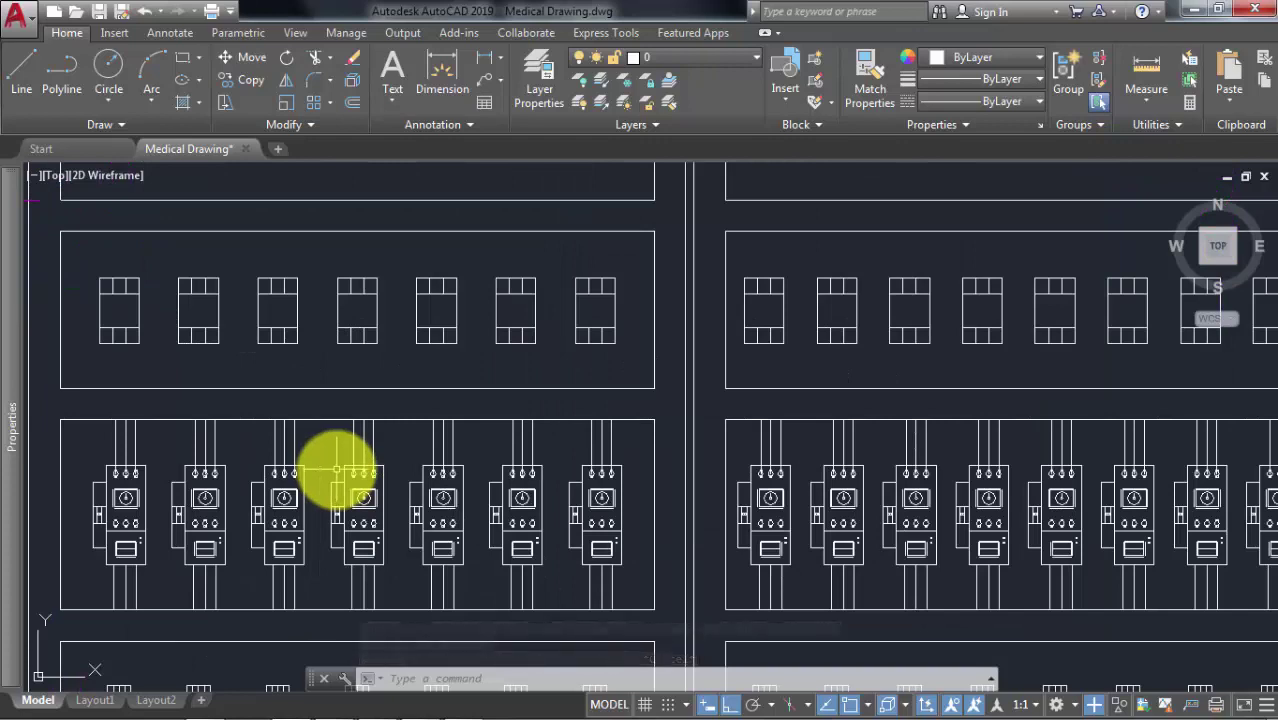
scroll(364, 462, "down", 2)
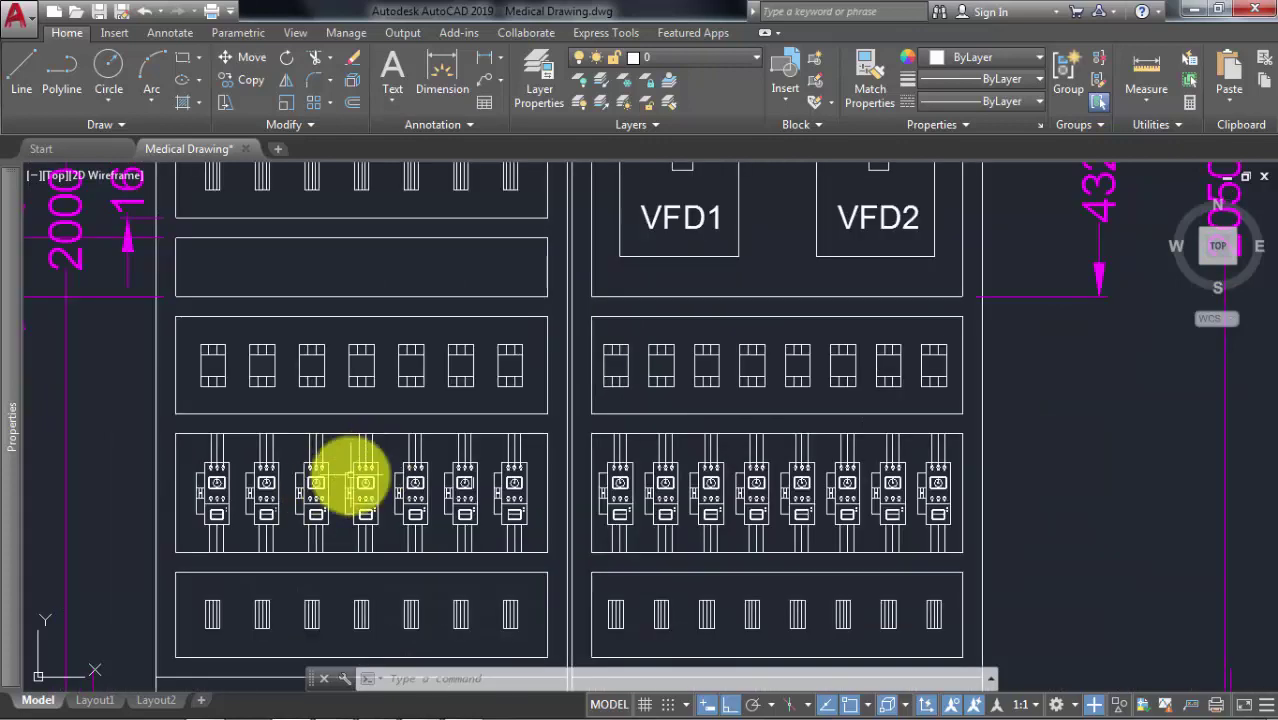
scroll(364, 480, "up", 2)
scroll(371, 465, "down", 2)
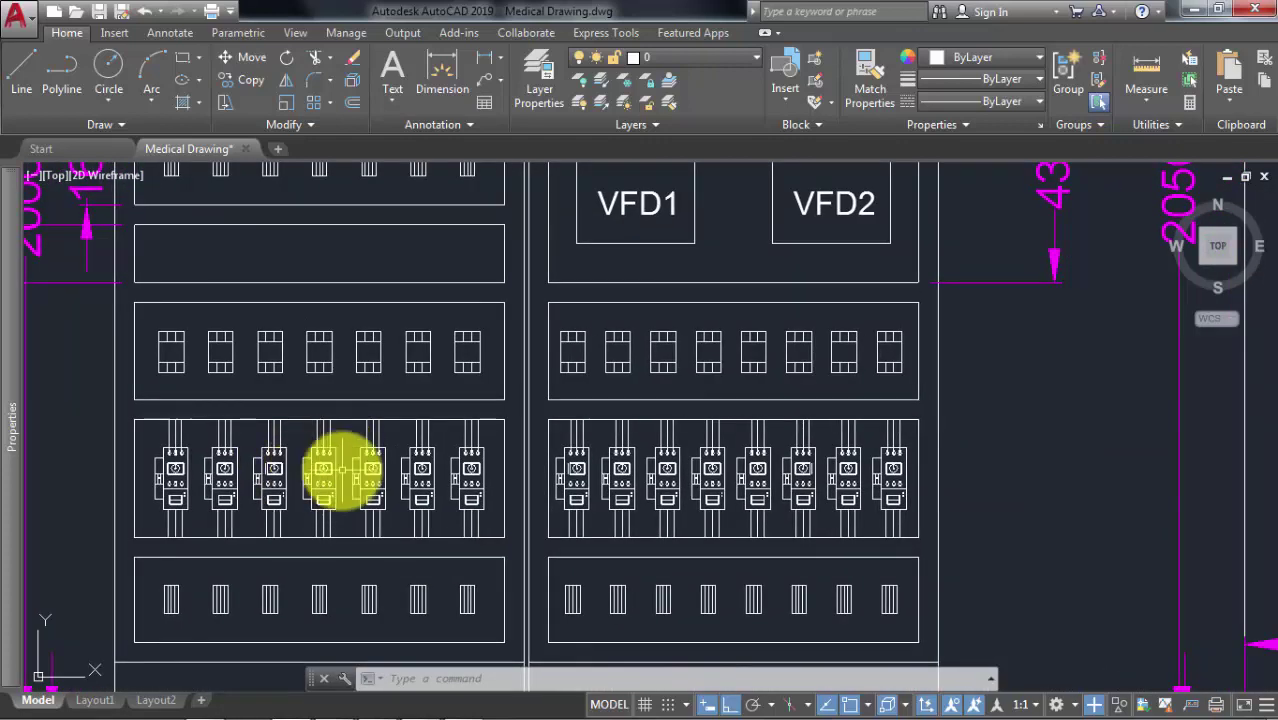
mouse_move(397, 415)
middle_mouse_down()
mouse_move(548, 408)
mouse_move(470, 408)
middle_mouse_up()
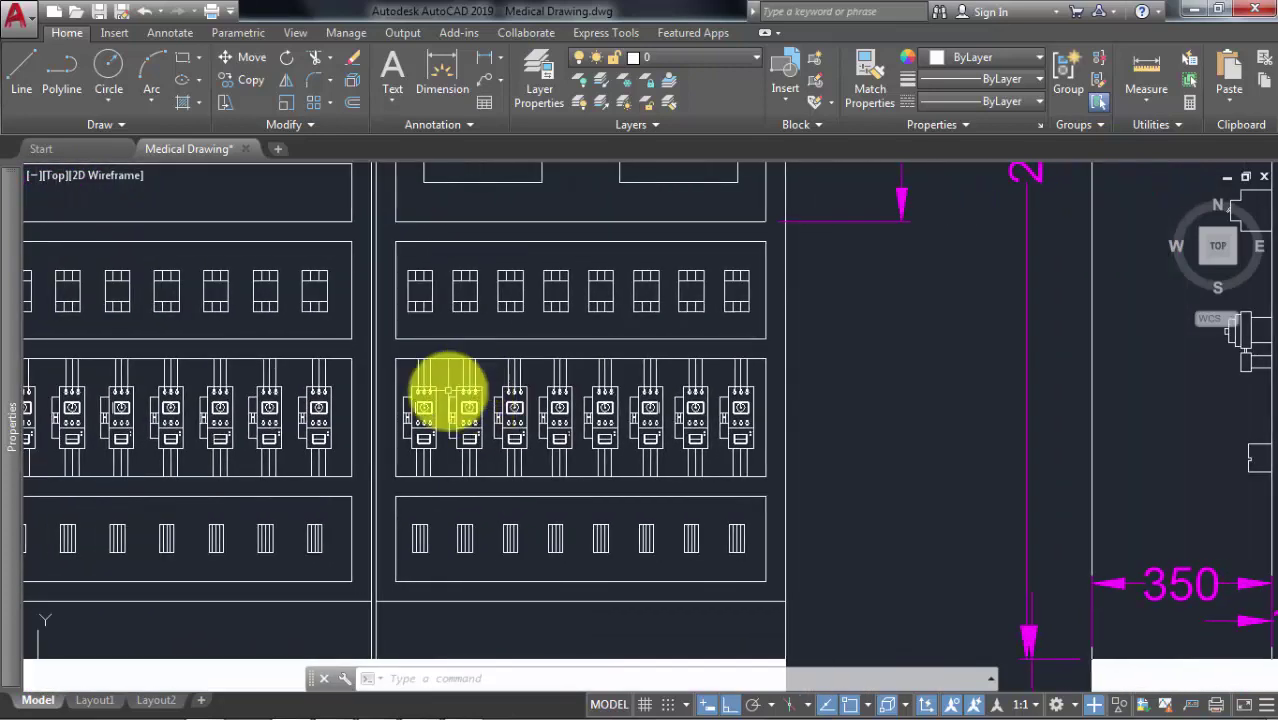
scroll(445, 390, "up", 2)
left_click(1142, 70)
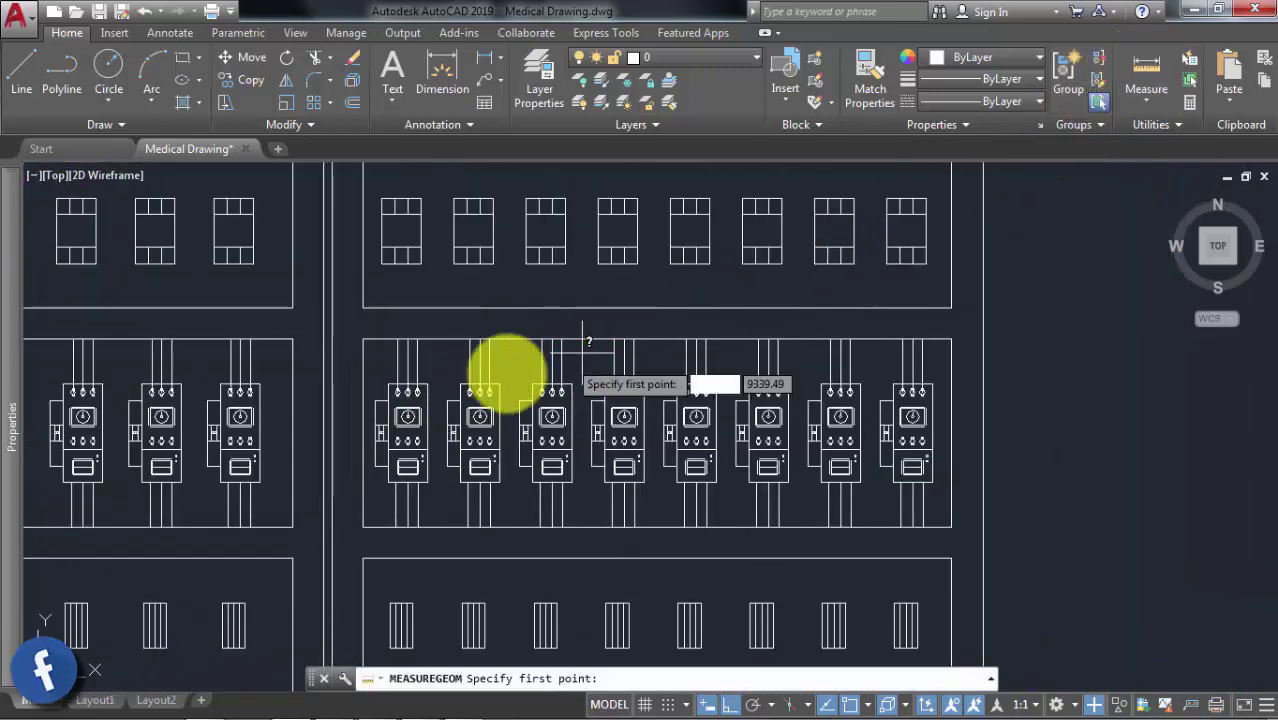
scroll(435, 390, "up", 2)
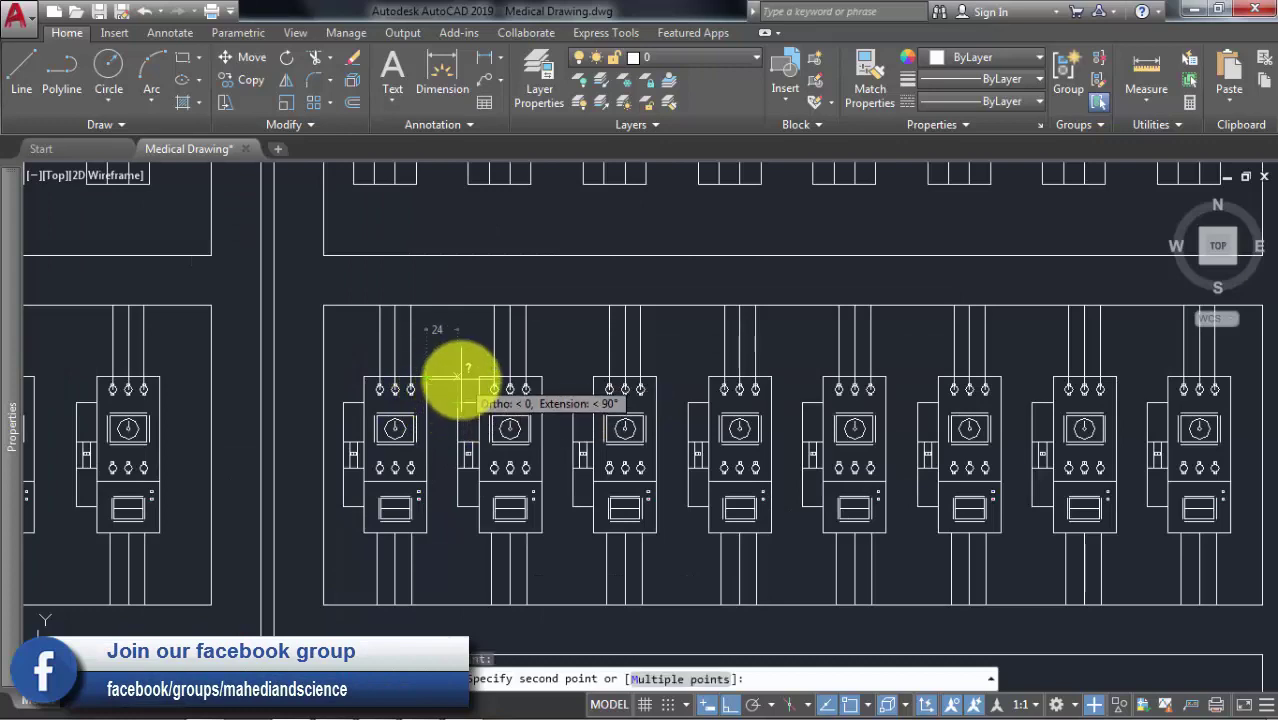
key("Escape")
scroll(462, 378, "down", 4)
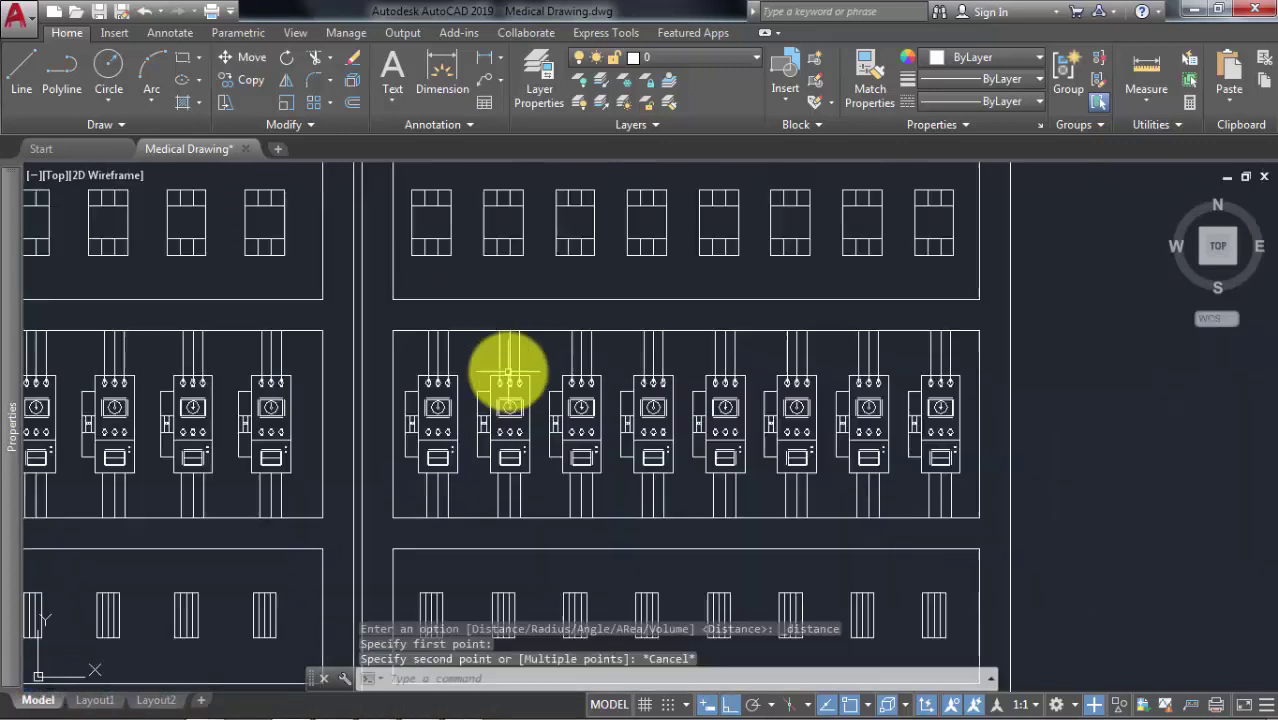
scroll(510, 390, "down", 1)
scroll(400, 420, "down", 1)
scroll(300, 440, "down", 1)
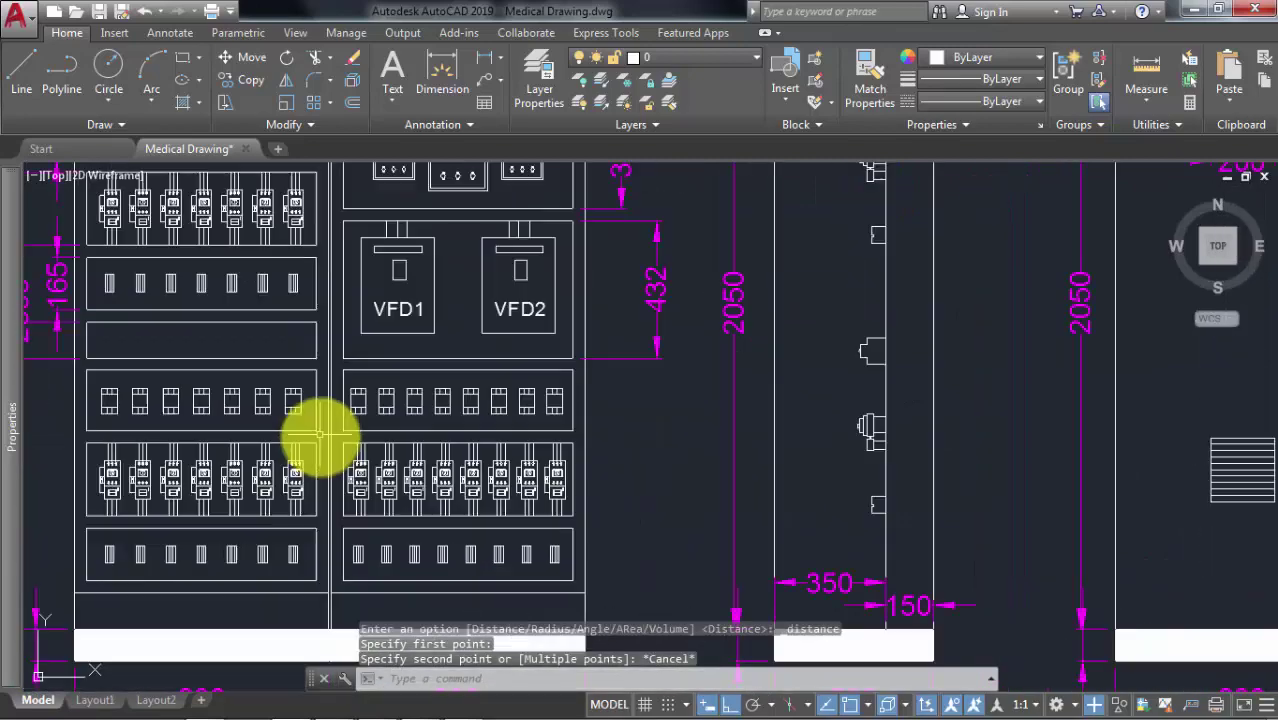
middle_click_drag(385, 480, 391, 387)
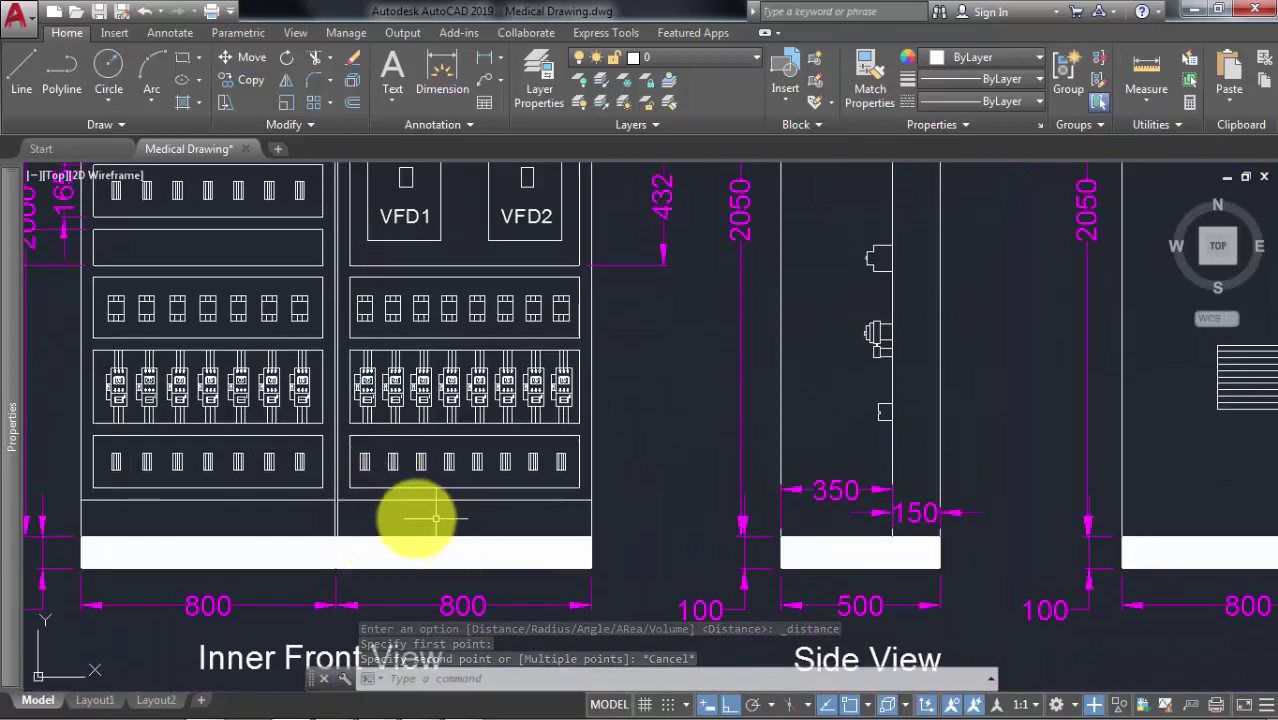
mouse_move(470, 395)
middle_mouse_down()
mouse_move(393, 422)
mouse_move(390, 524)
middle_mouse_up()
scroll(390, 419, "up", 2)
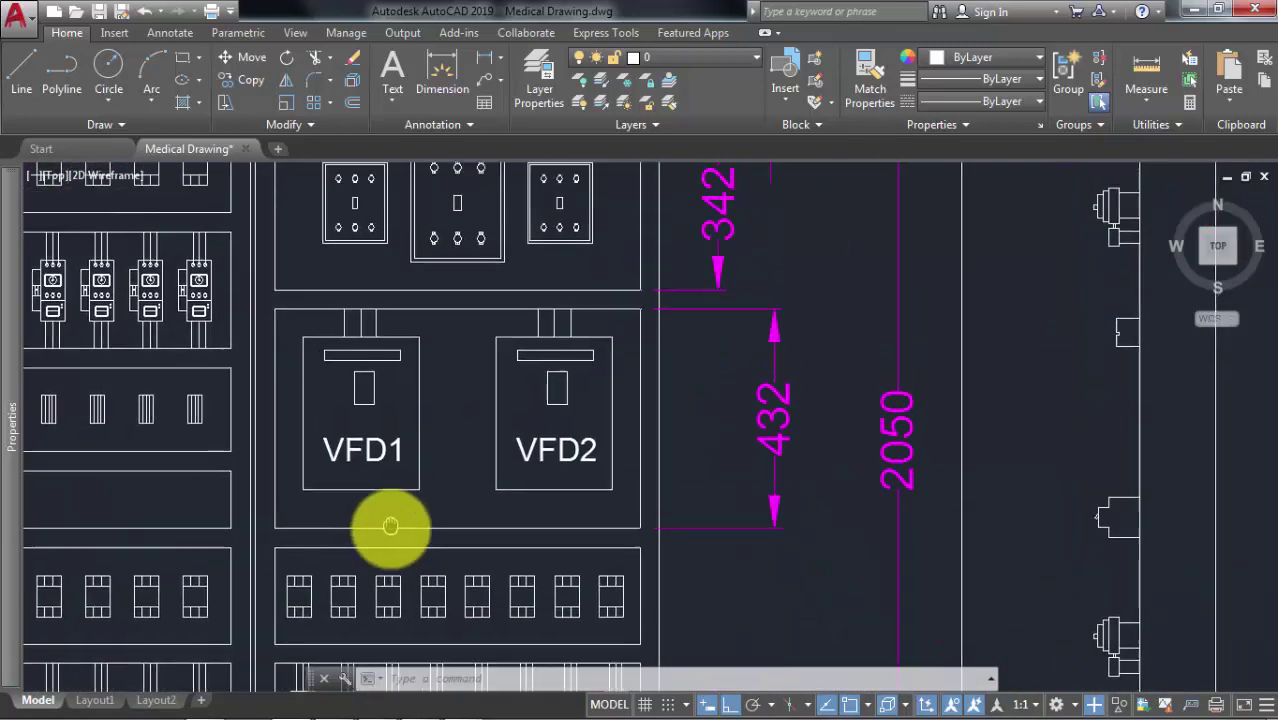
scroll(416, 440, "down", 3)
middle_click_drag(416, 440, 421, 478)
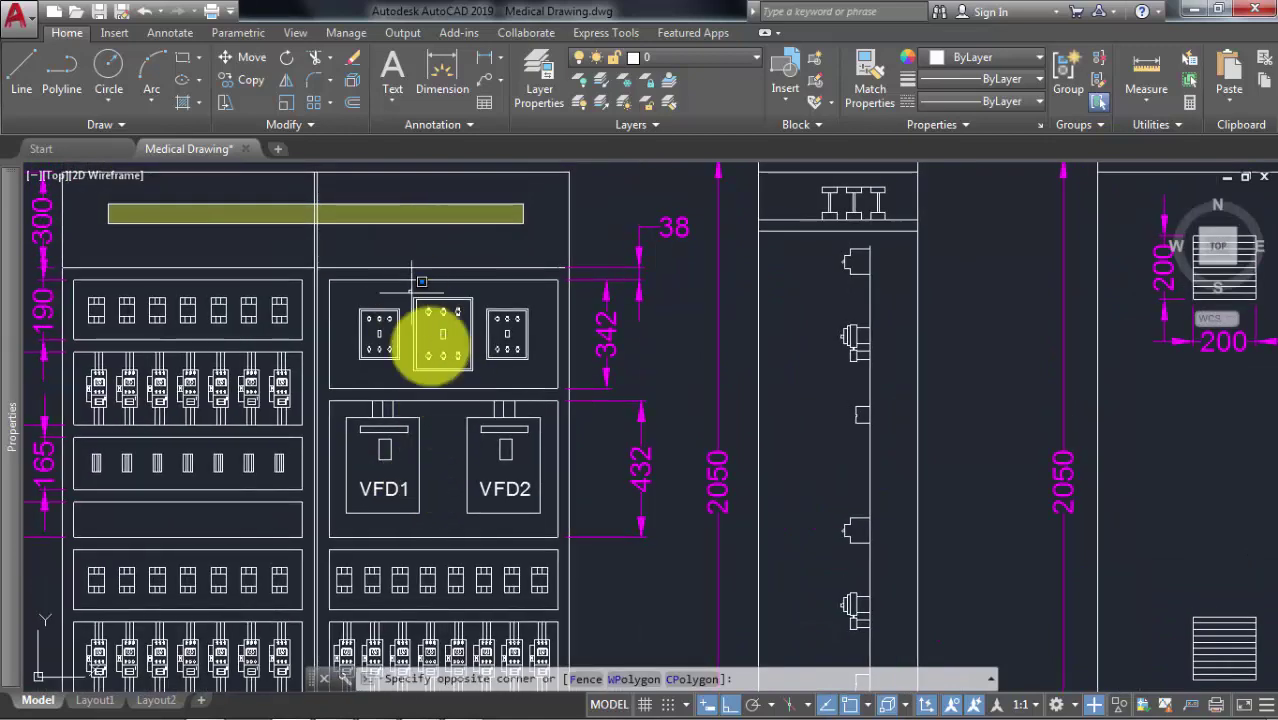
left_click(477, 381)
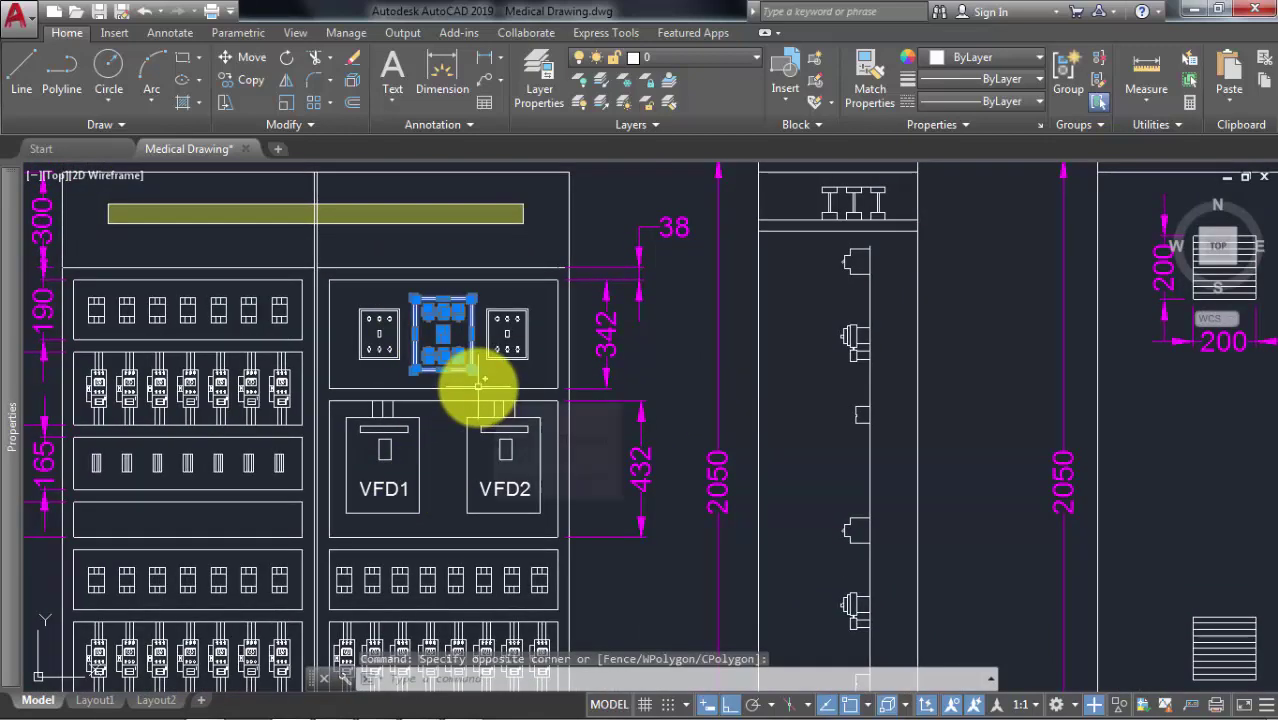
key("Escape")
scroll(420, 388, "up", 2)
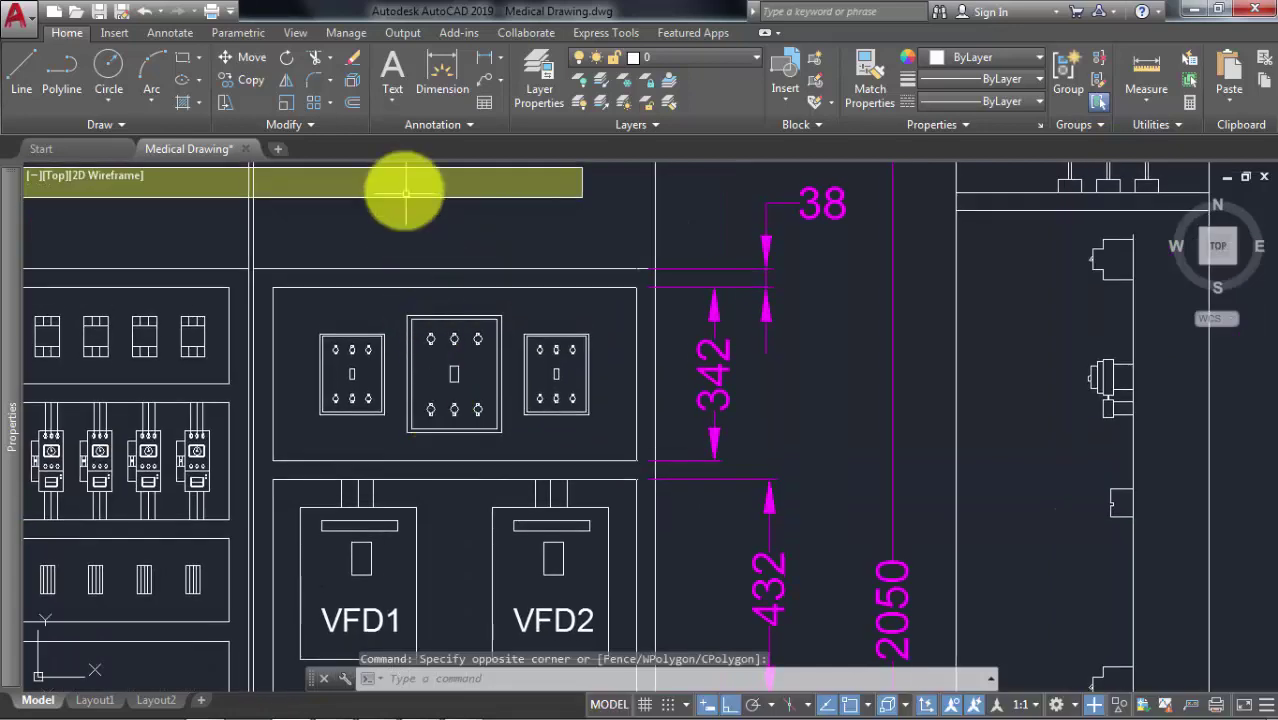
middle_click_drag(337, 408, 357, 300)
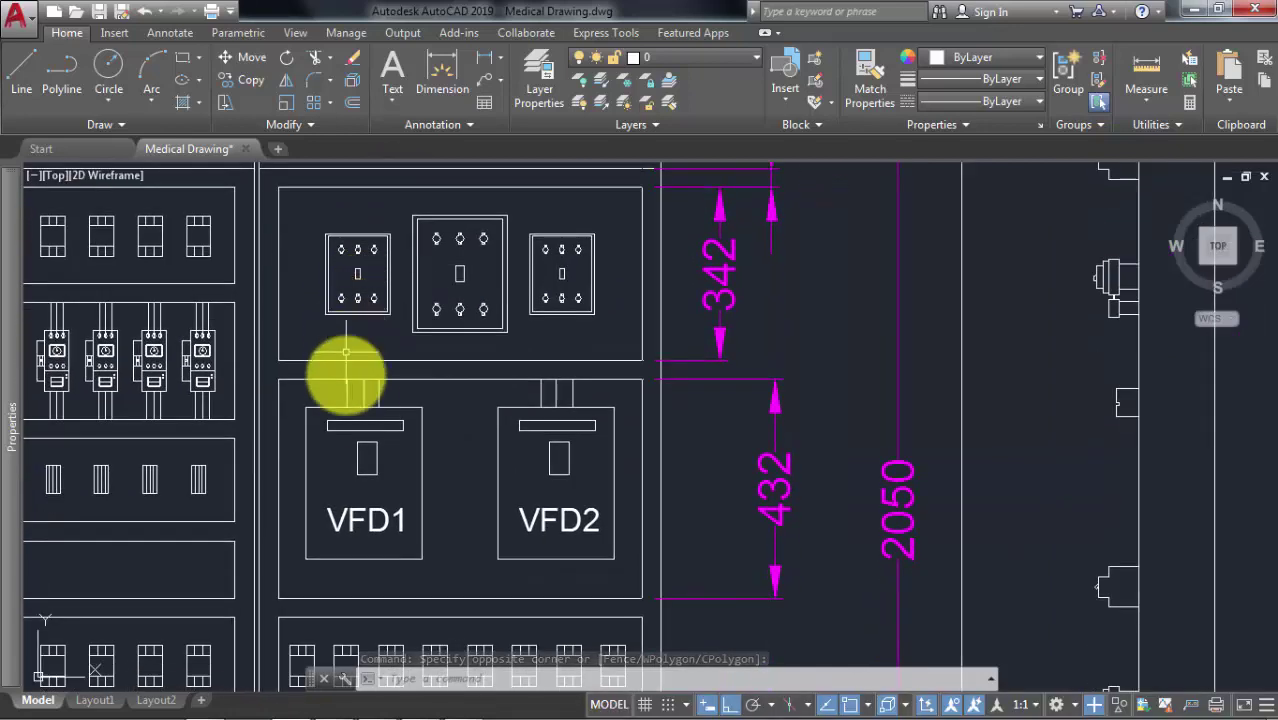
middle_click_drag(413, 470, 411, 410)
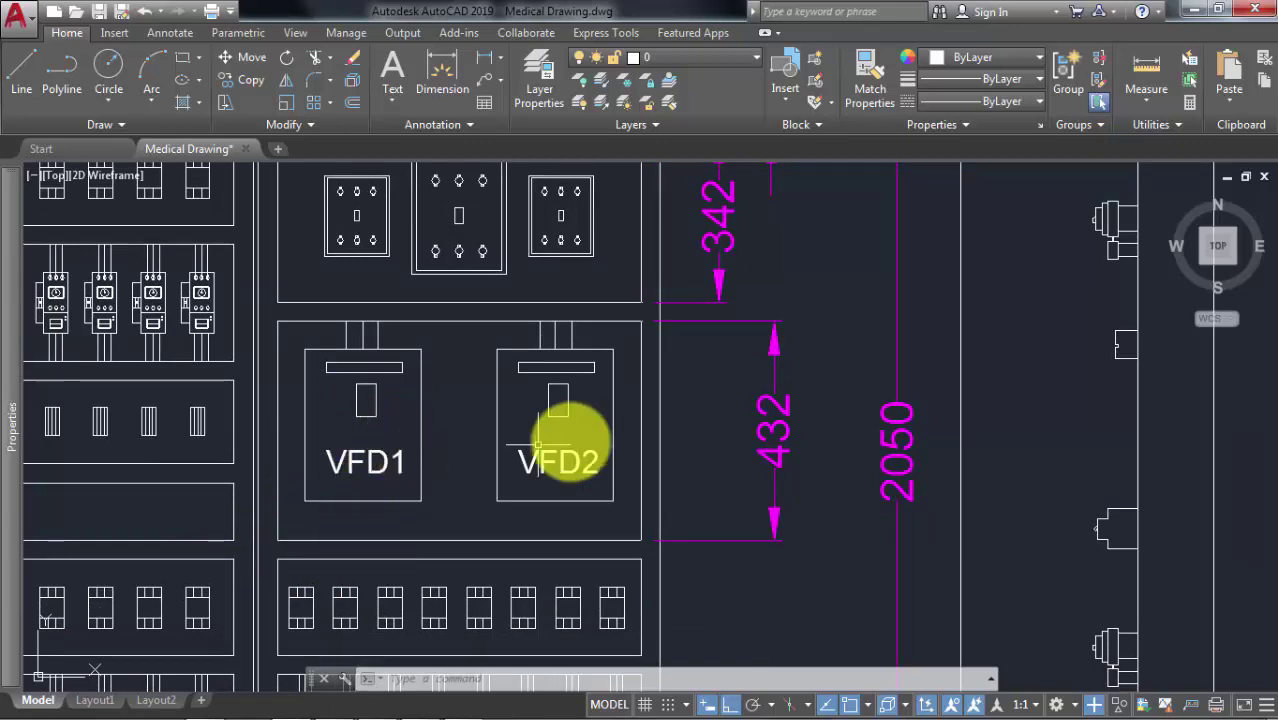
scroll(560, 412, "down", 2)
mouse_move(636, 319)
middle_mouse_down()
mouse_move(442, 391)
mouse_move(441, 330)
middle_mouse_up()
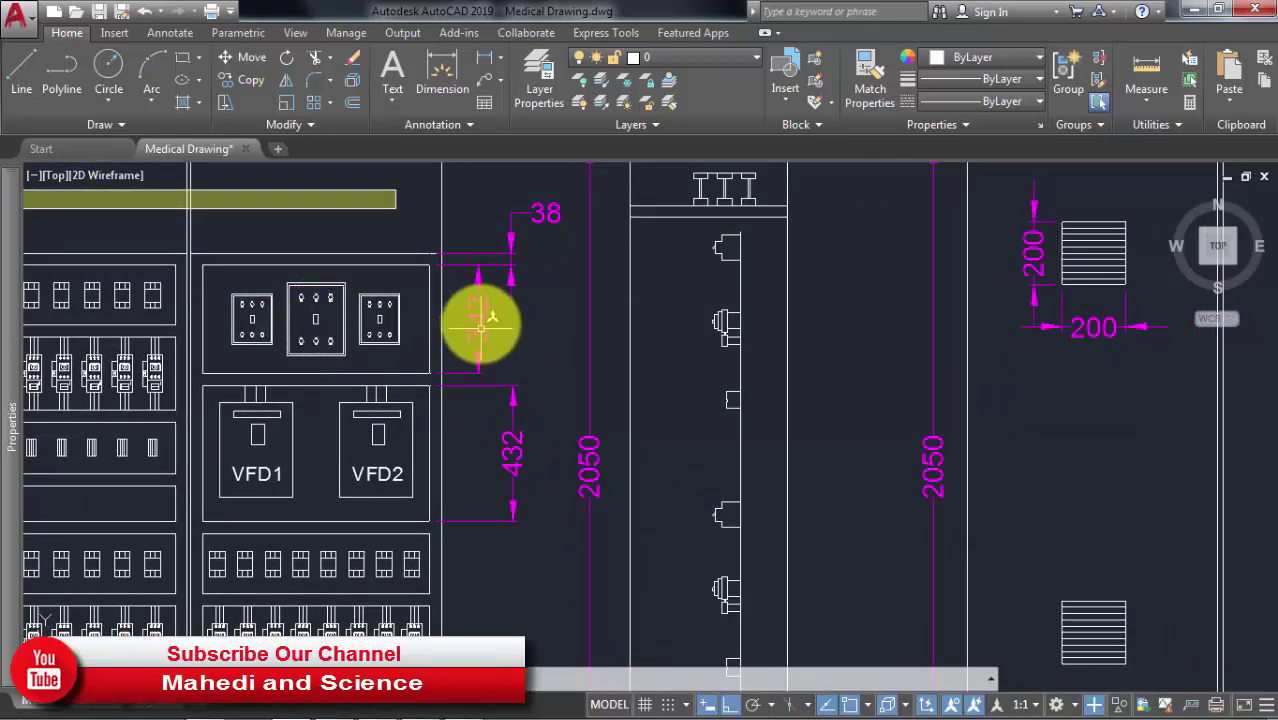
middle_click_drag(490, 342, 514, 262)
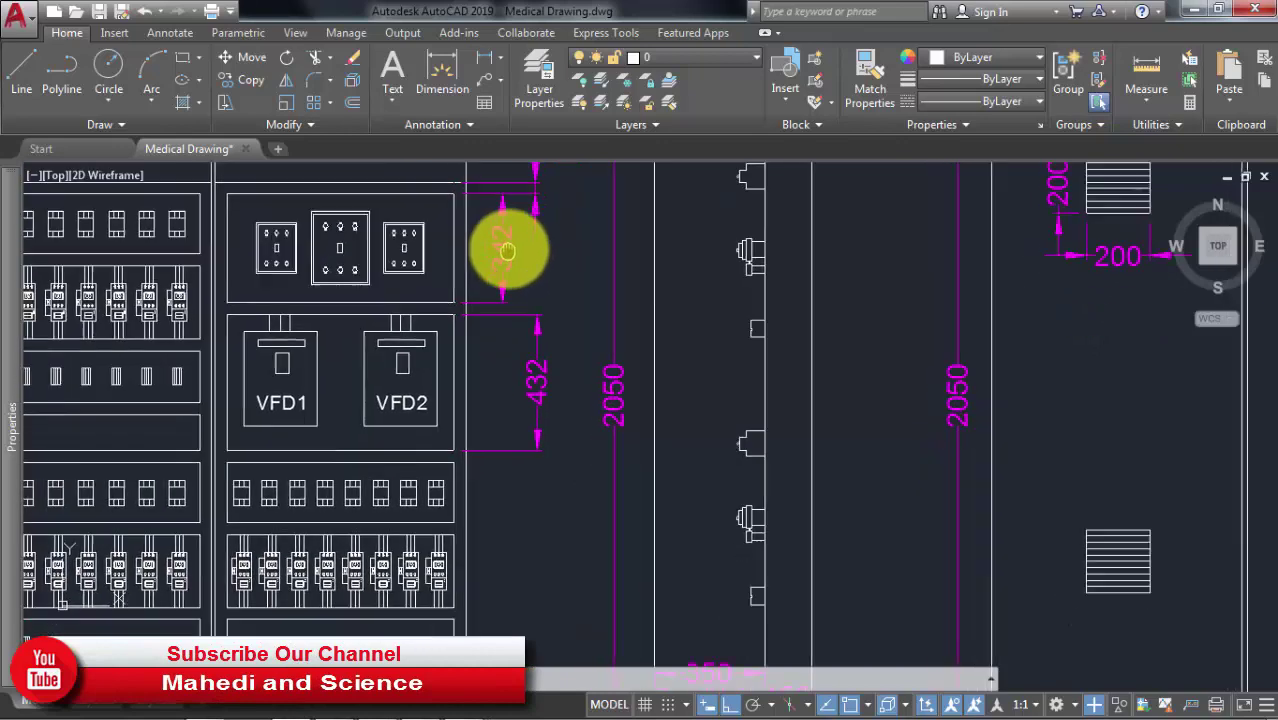
scroll(436, 357, "up", 3)
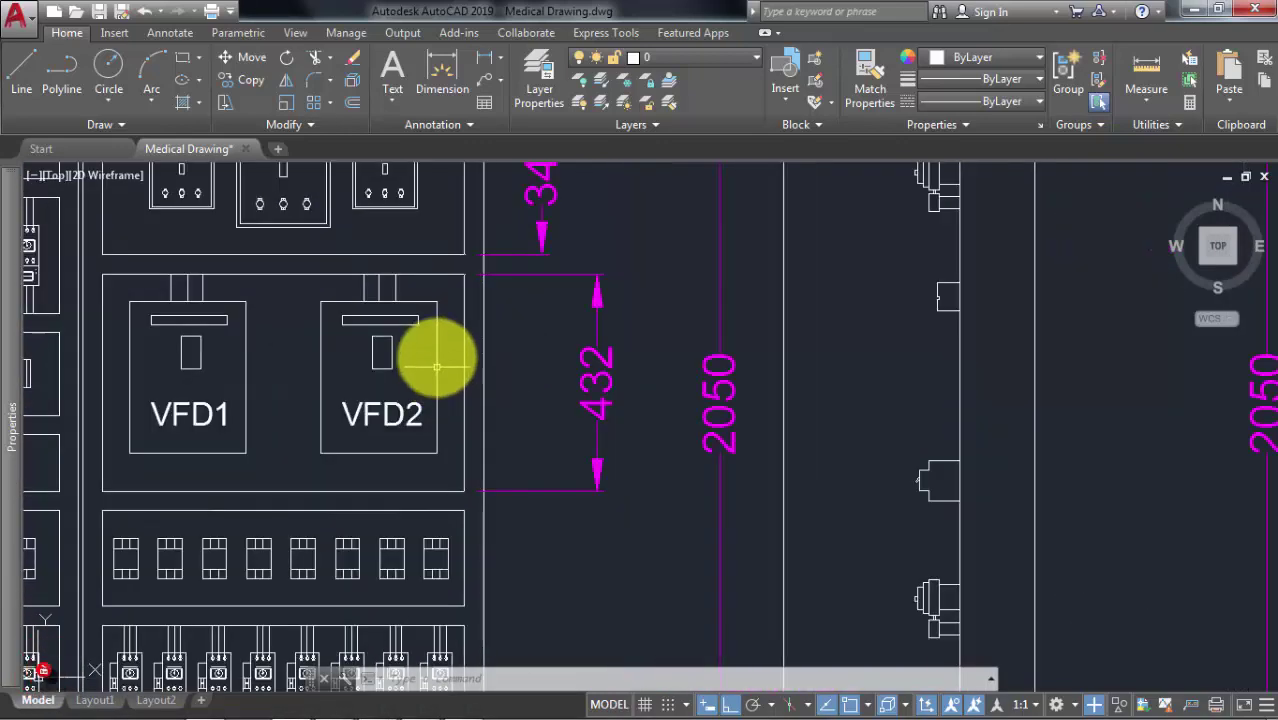
scroll(445, 362, "up", 1)
scroll(440, 375, "down", 4)
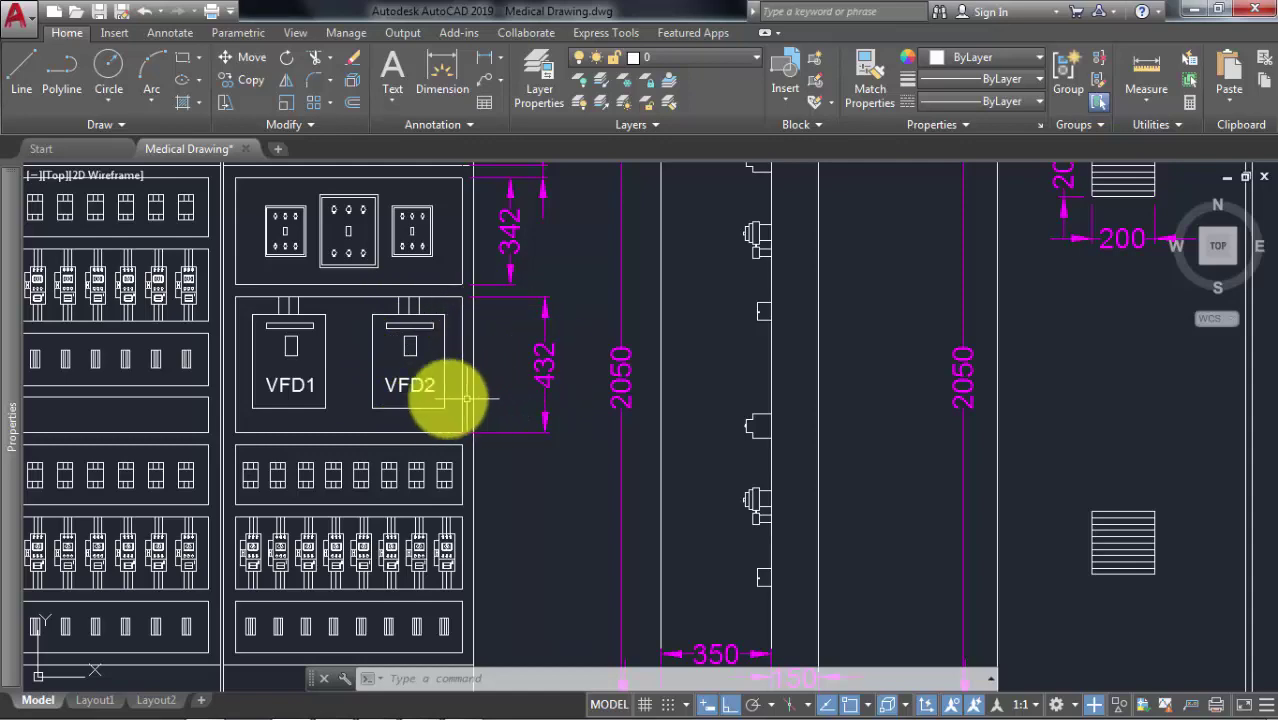
mouse_move(368, 398)
middle_mouse_down()
mouse_move(414, 362)
mouse_move(403, 395)
middle_mouse_up()
scroll(434, 362, "up", 3)
scroll(431, 391, "down", 3)
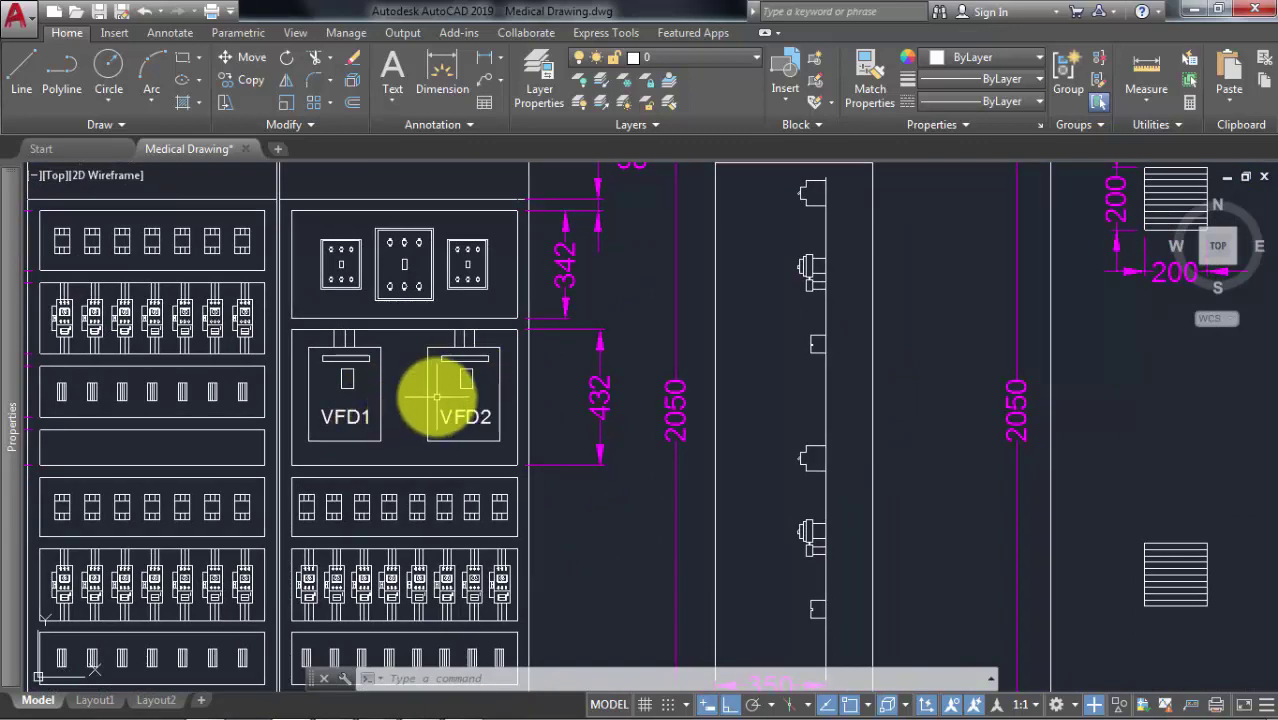
scroll(436, 397, "up", 2)
middle_click_drag(434, 400, 416, 403)
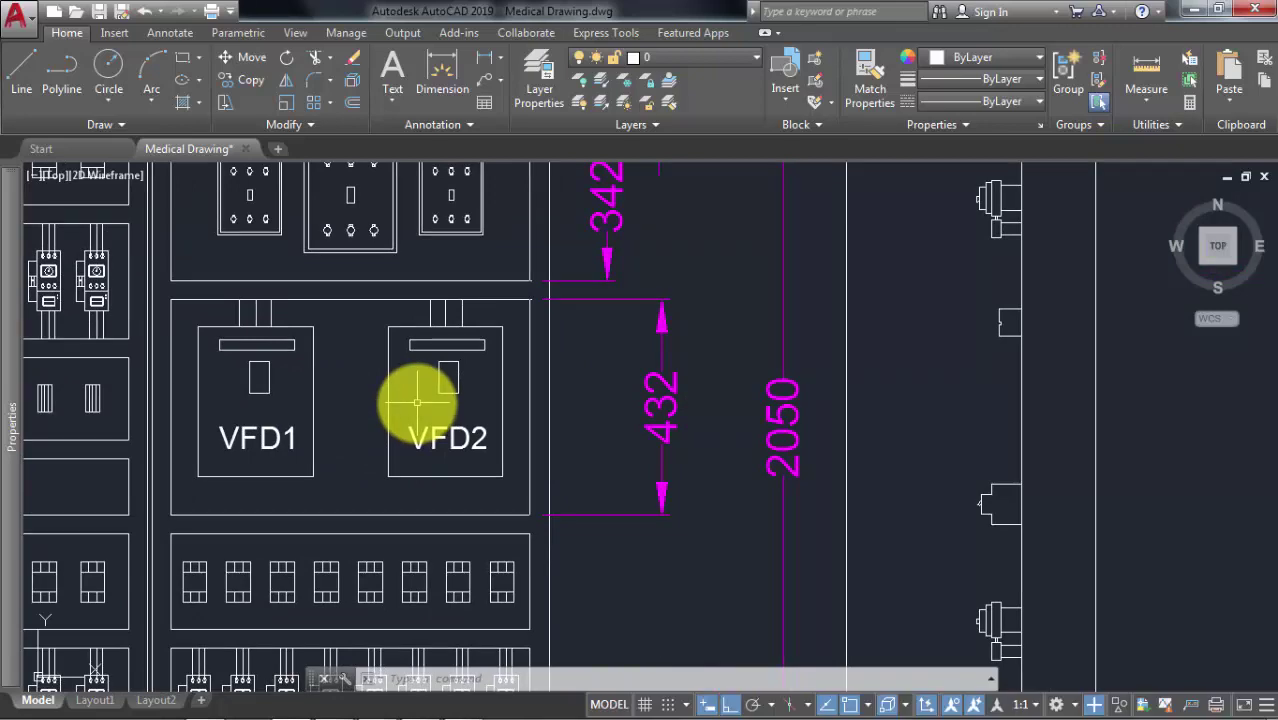
scroll(416, 402, "down", 2)
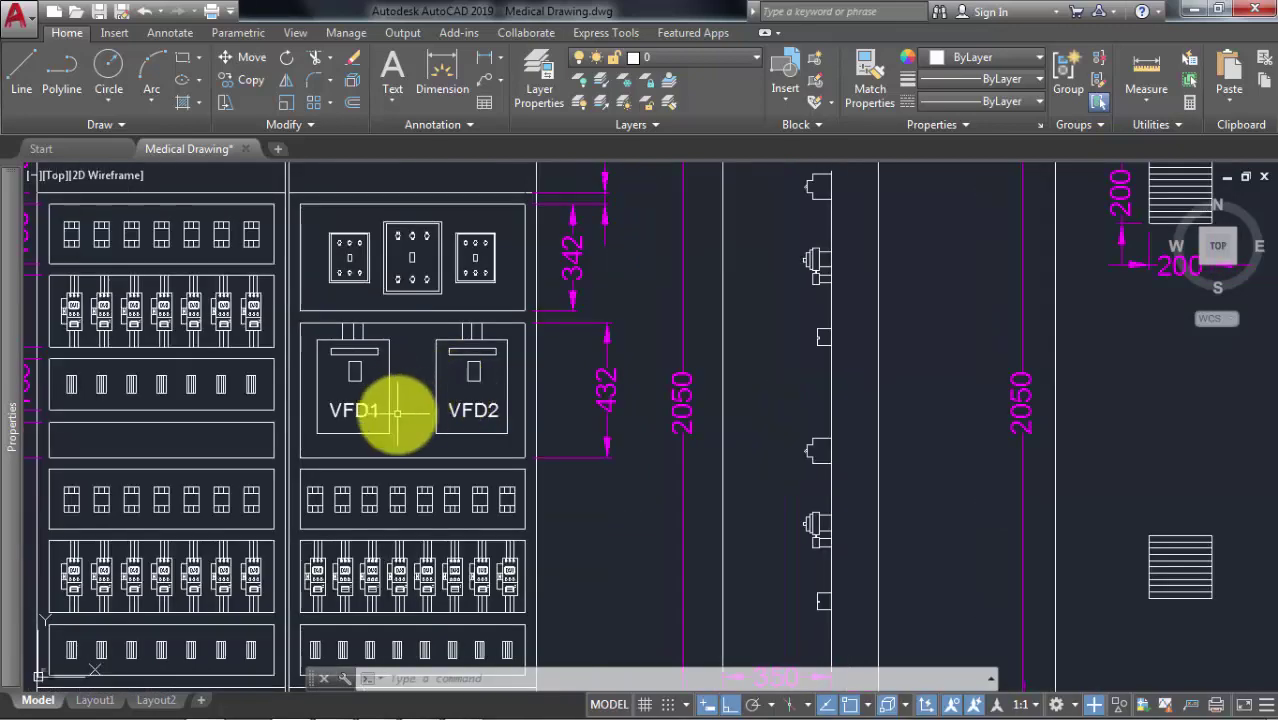
scroll(414, 405, "up", 2)
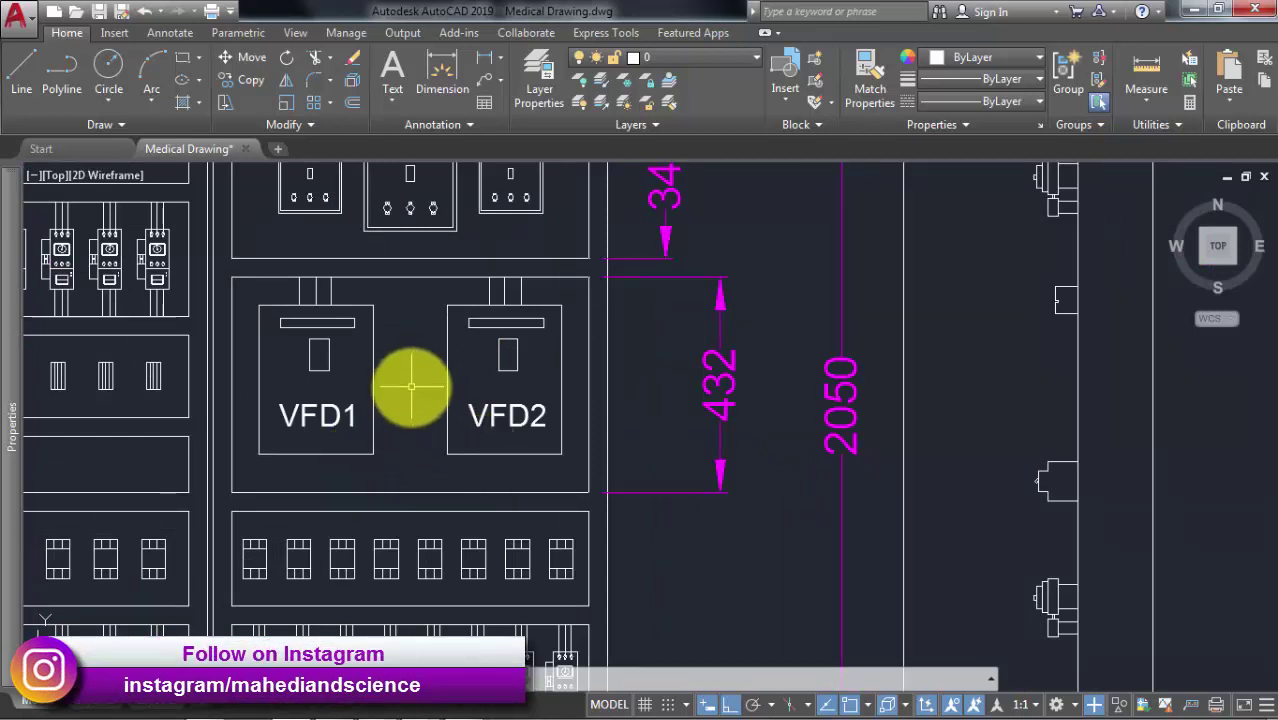
mouse_move(401, 373)
left_mouse_down()
mouse_move(428, 421)
mouse_move(413, 450)
left_mouse_up()
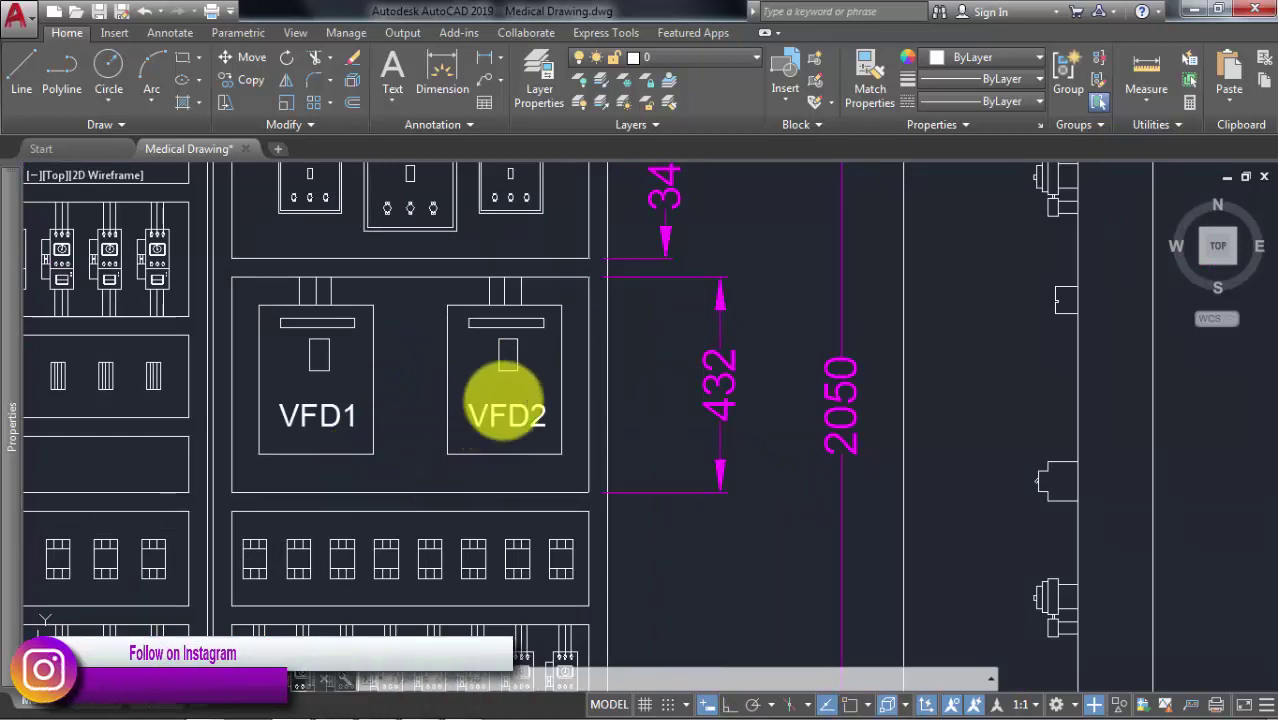
scroll(536, 442, "down", 2)
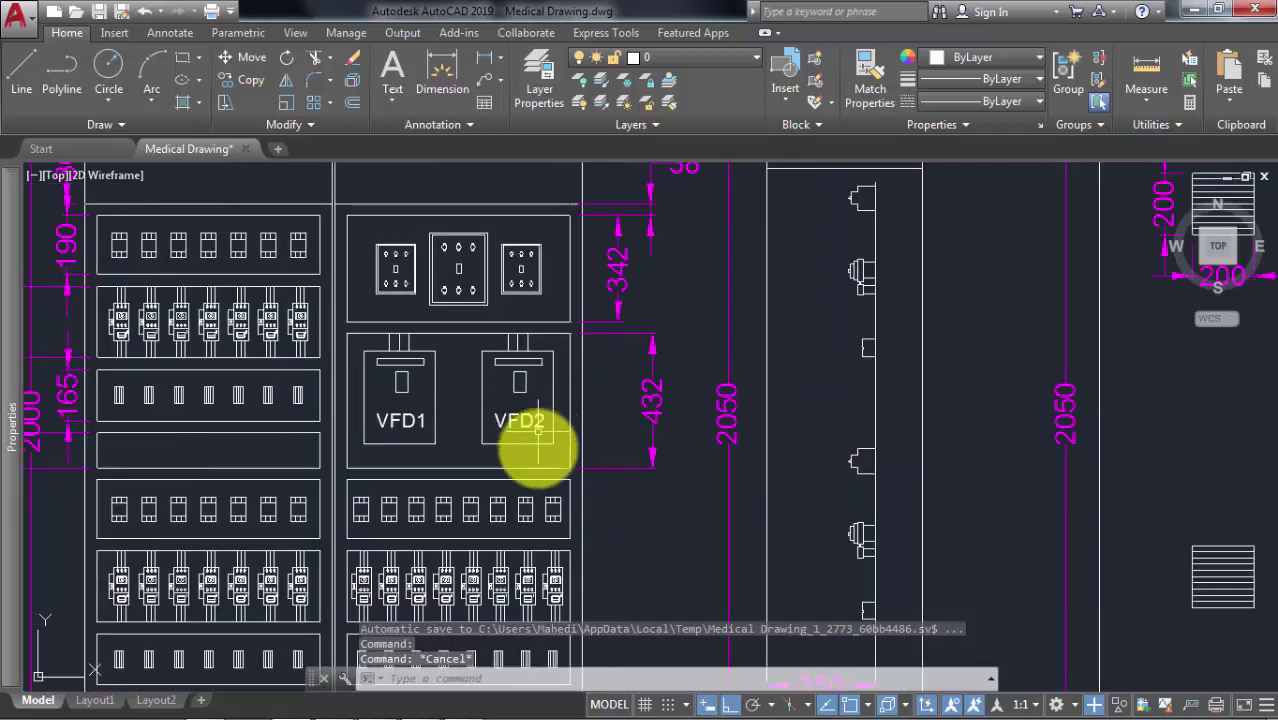
middle_click_drag(536, 442, 513, 357)
scroll(363, 428, "down", 2)
middle_click_drag(322, 400, 428, 442)
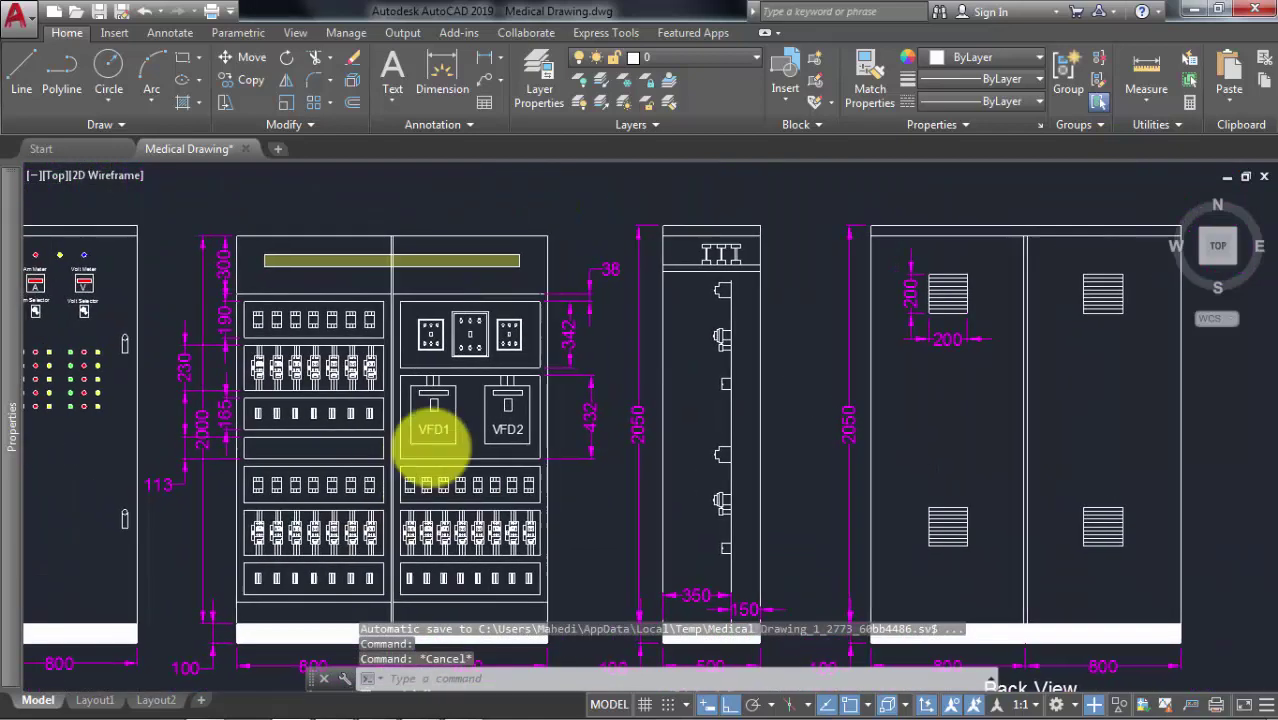
middle_click_drag(336, 541, 328, 480)
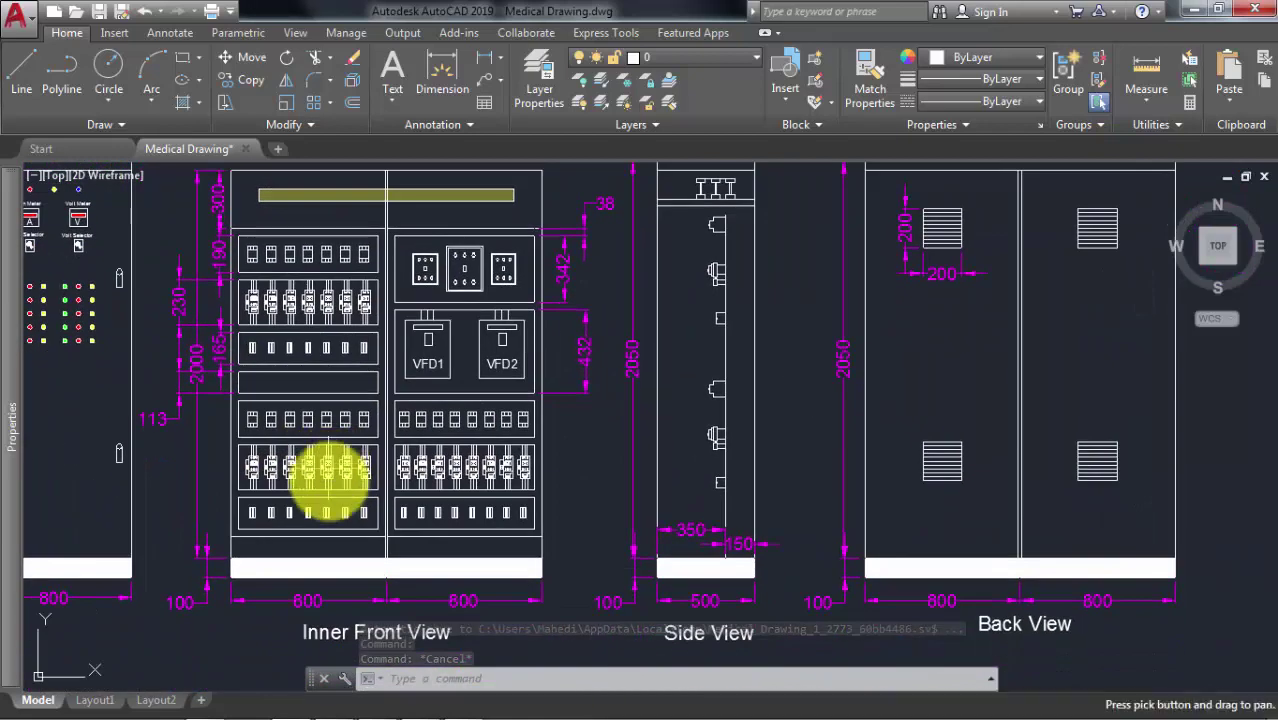
mouse_move(481, 433)
middle_mouse_down()
mouse_move(505, 440)
mouse_move(251, 485)
middle_mouse_up()
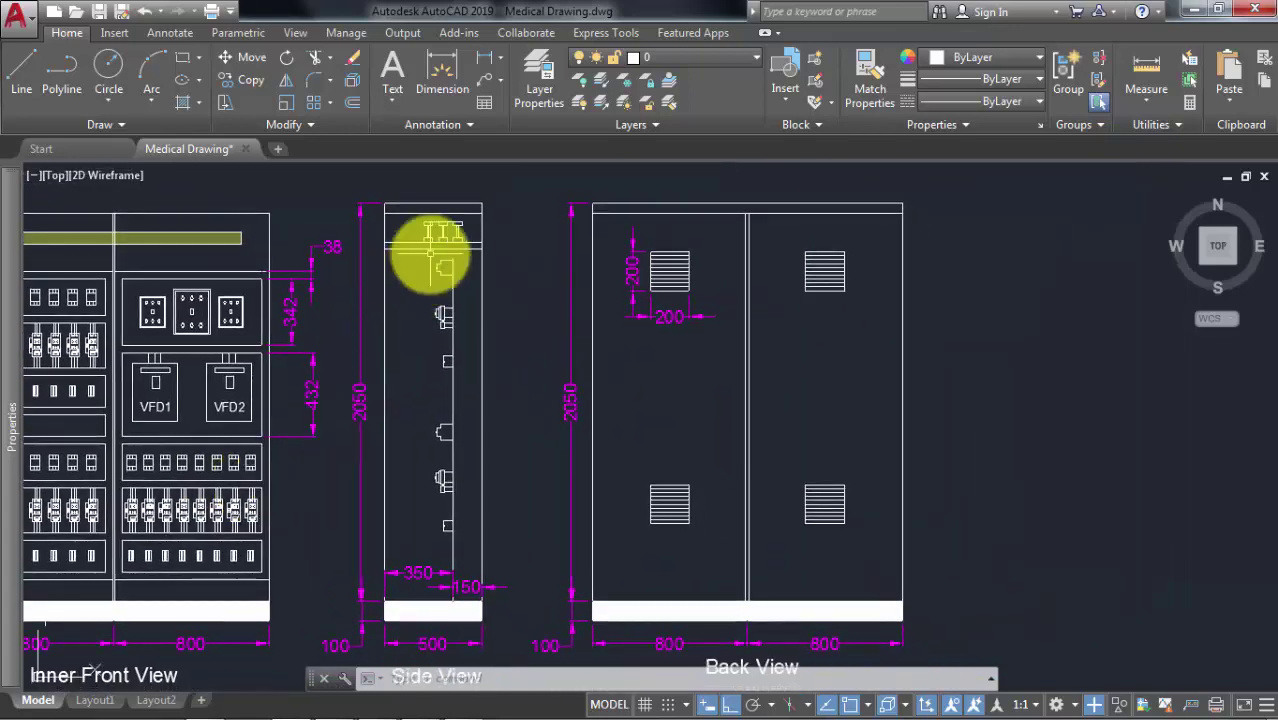
middle_click_drag(399, 271, 439, 287)
scroll(465, 248, "up", 4)
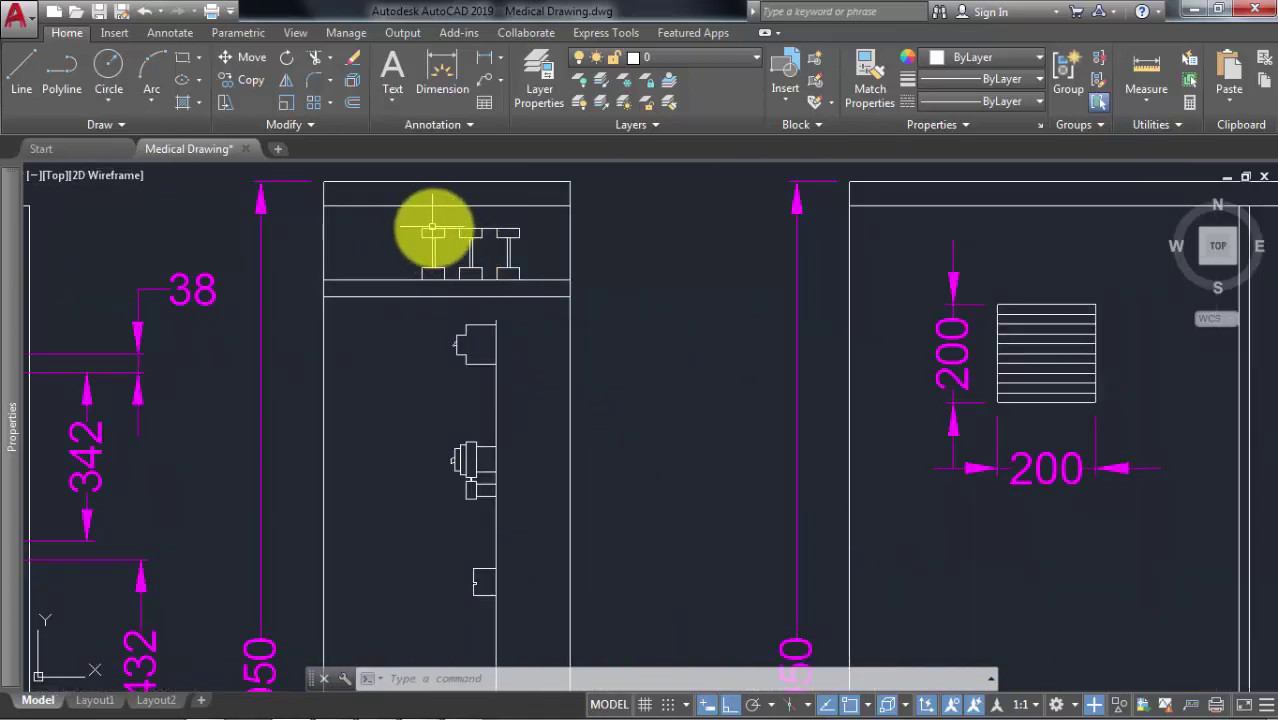
left_click(434, 233)
key("Escape")
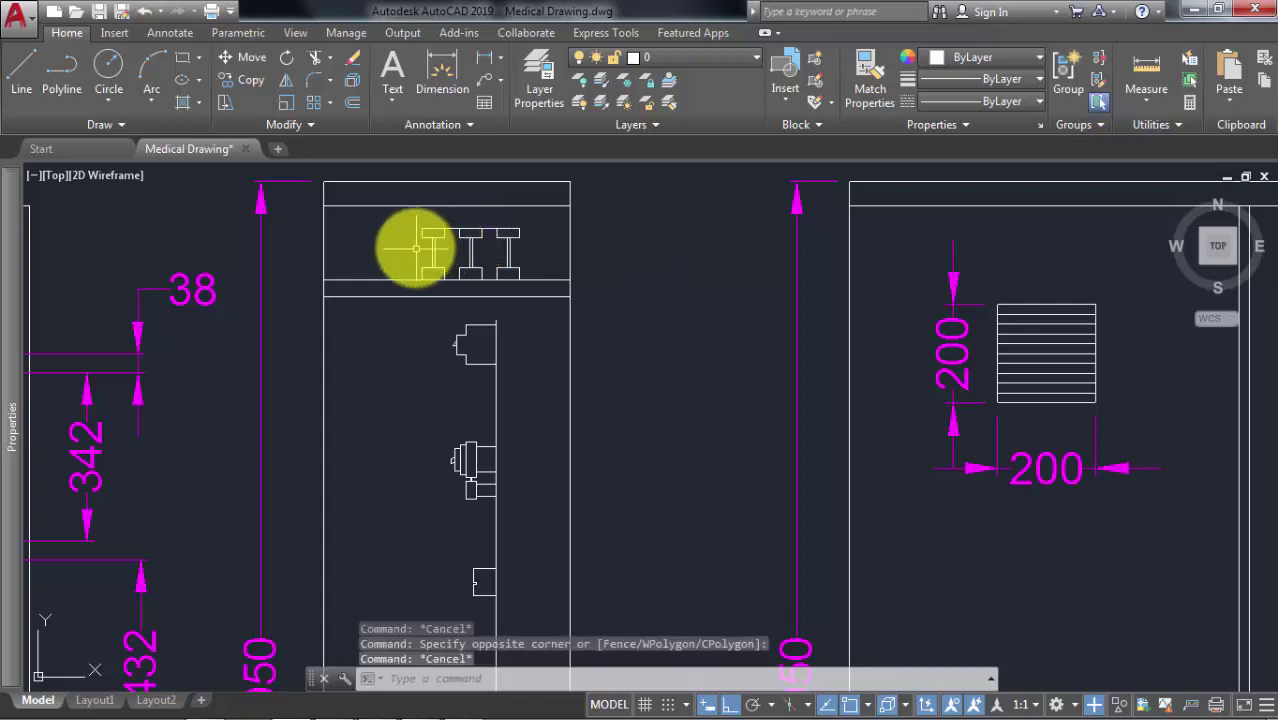
left_click(518, 273)
key("Escape")
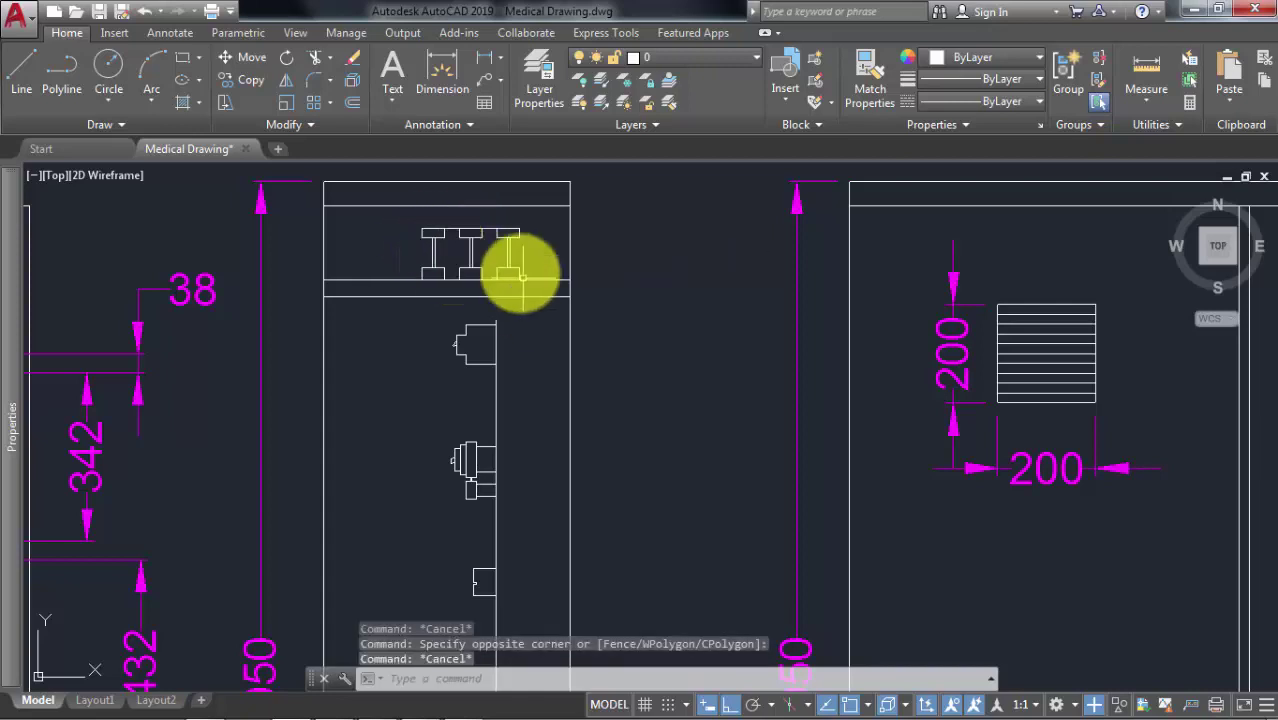
scroll(489, 304, "down", 2)
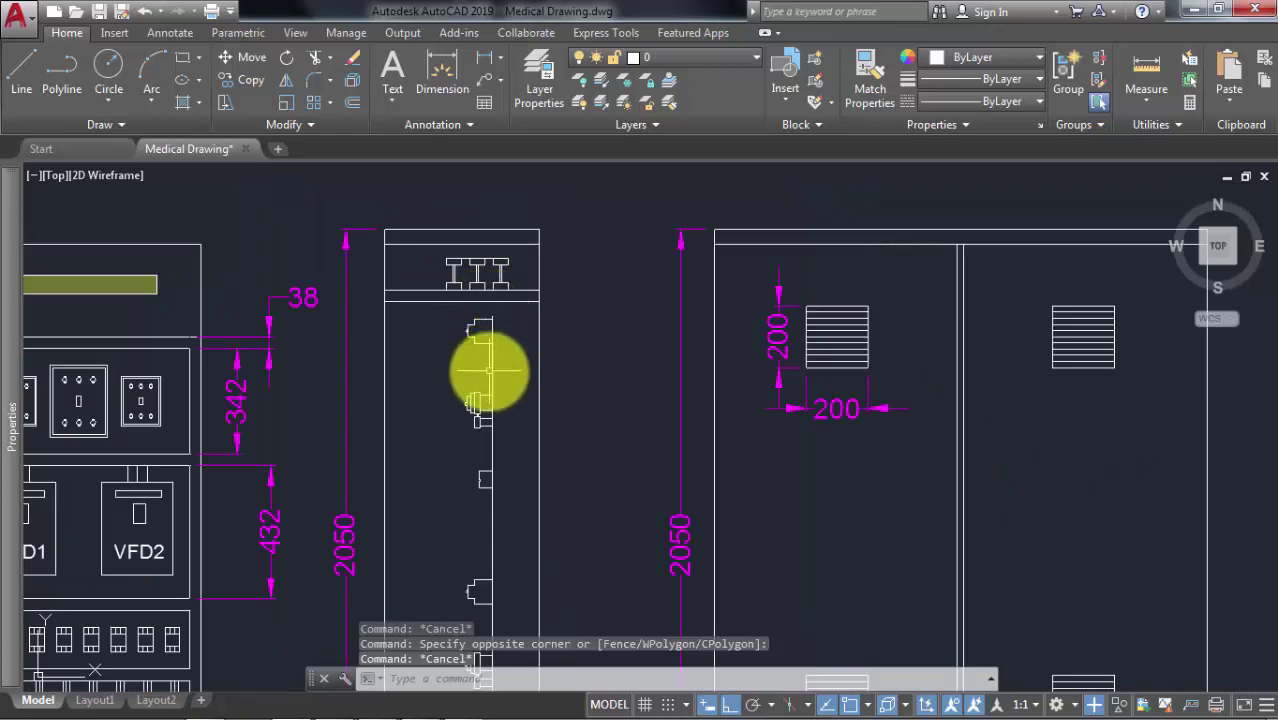
middle_click_drag(487, 365, 480, 238)
scroll(480, 257, "down", 2)
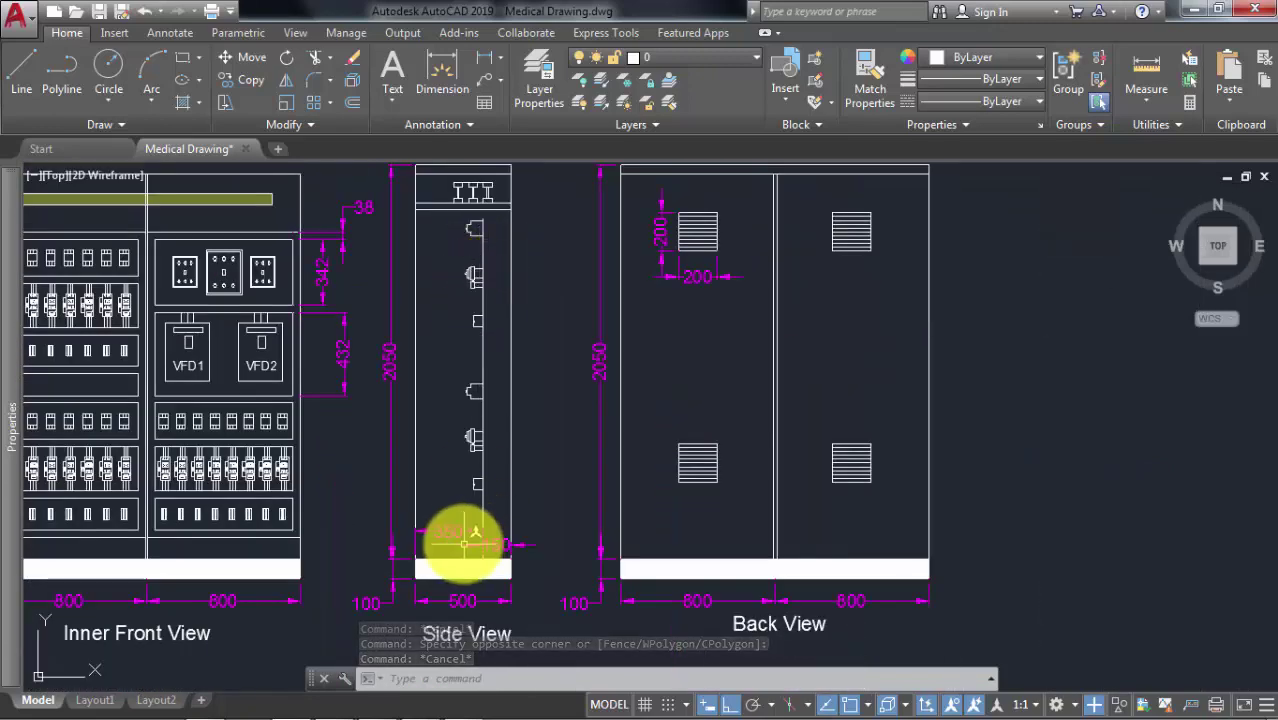
scroll(480, 254, "up", 2)
scroll(490, 258, "down", 1)
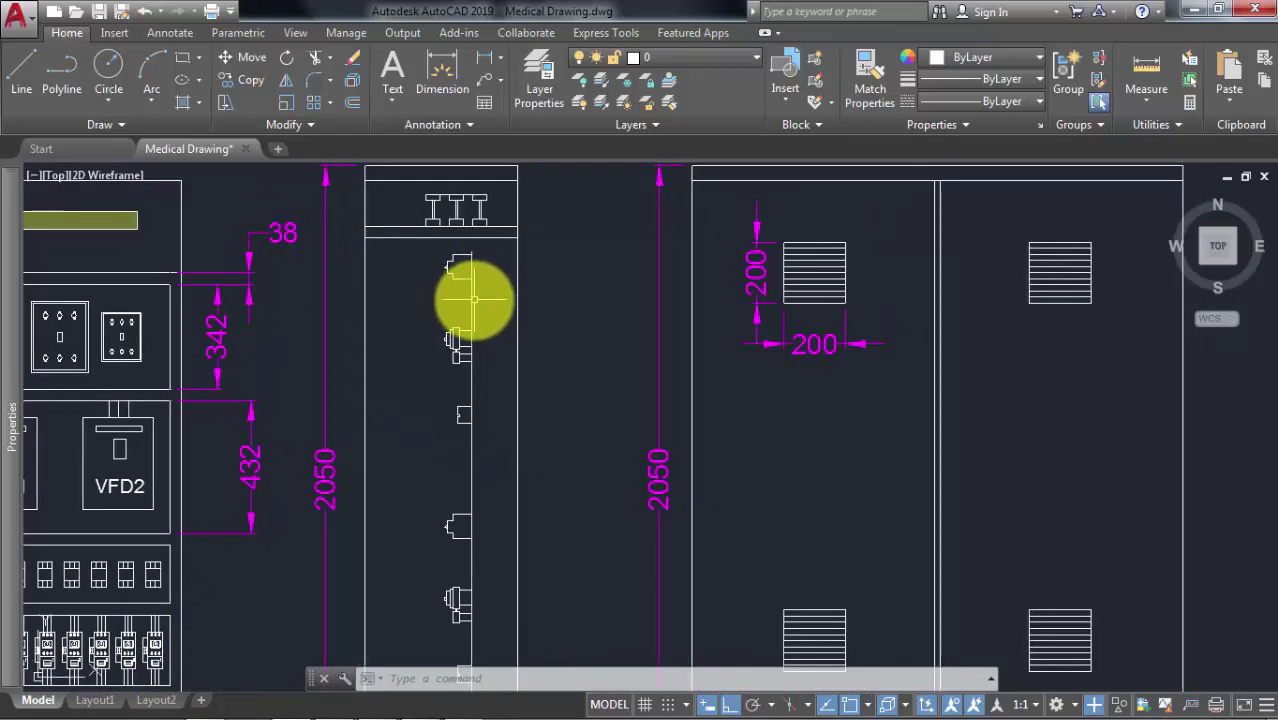
scroll(471, 292, "down", 2)
scroll(570, 240, "up", 1)
scroll(484, 274, "up", 1)
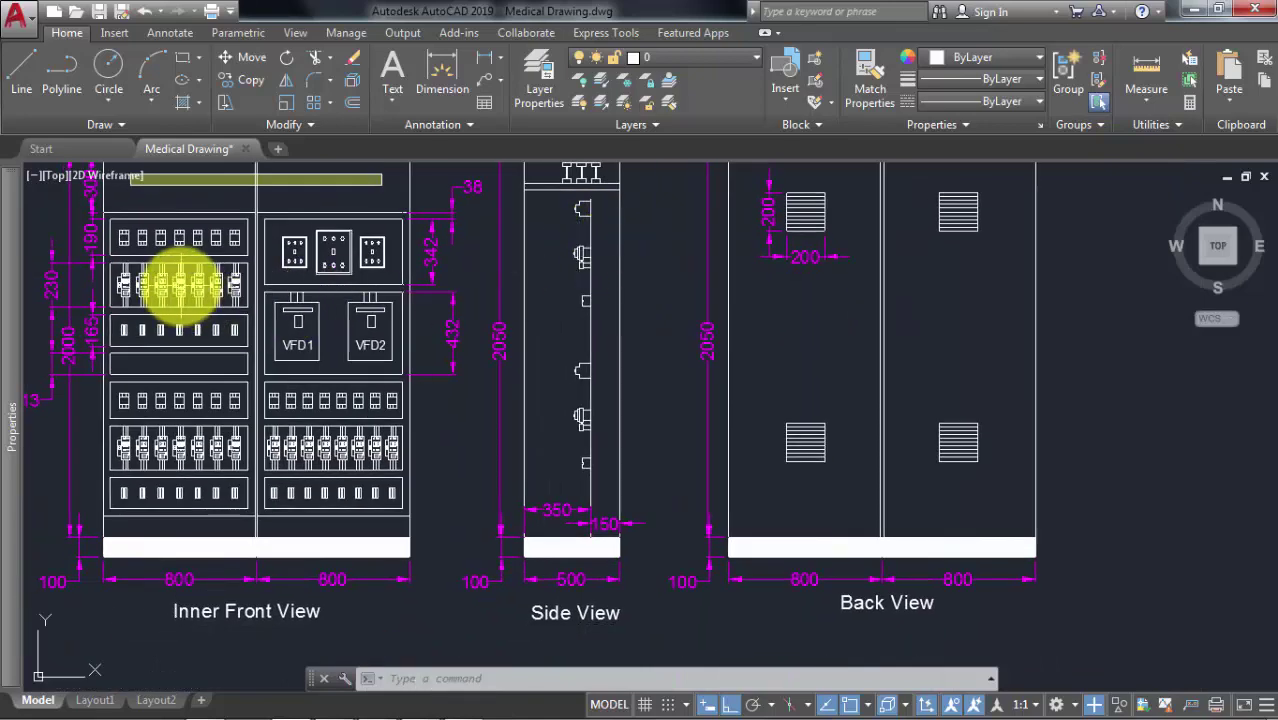
scroll(474, 386, "down", 1)
middle_click_drag(474, 386, 489, 349)
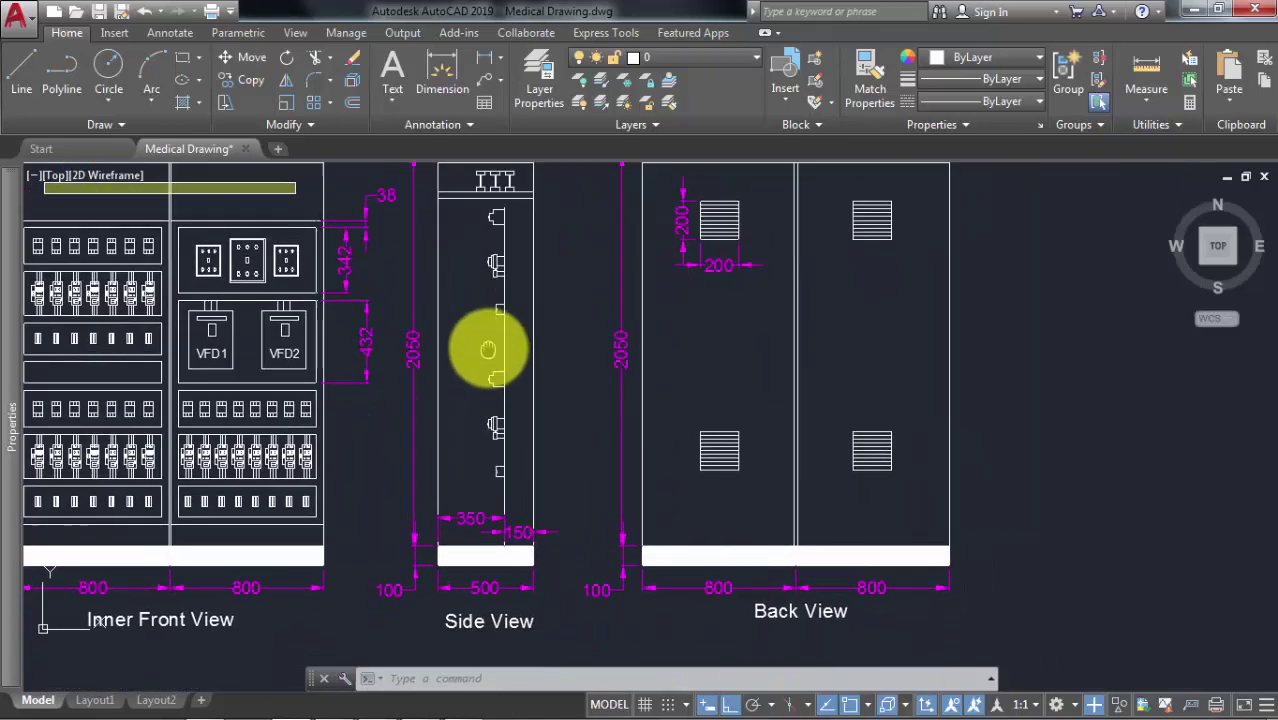
scroll(485, 350, "up", 2)
middle_click_drag(474, 434, 503, 408)
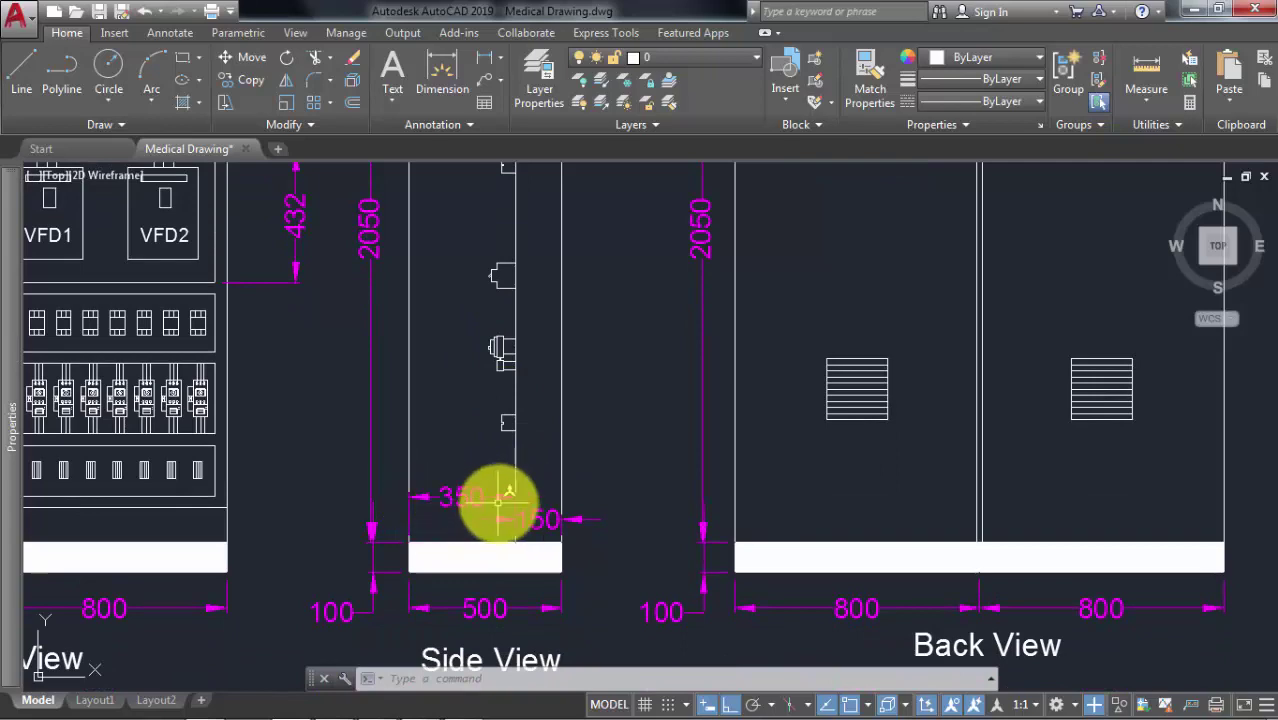
scroll(500, 470, "down", 2)
scroll(470, 360, "up", 1)
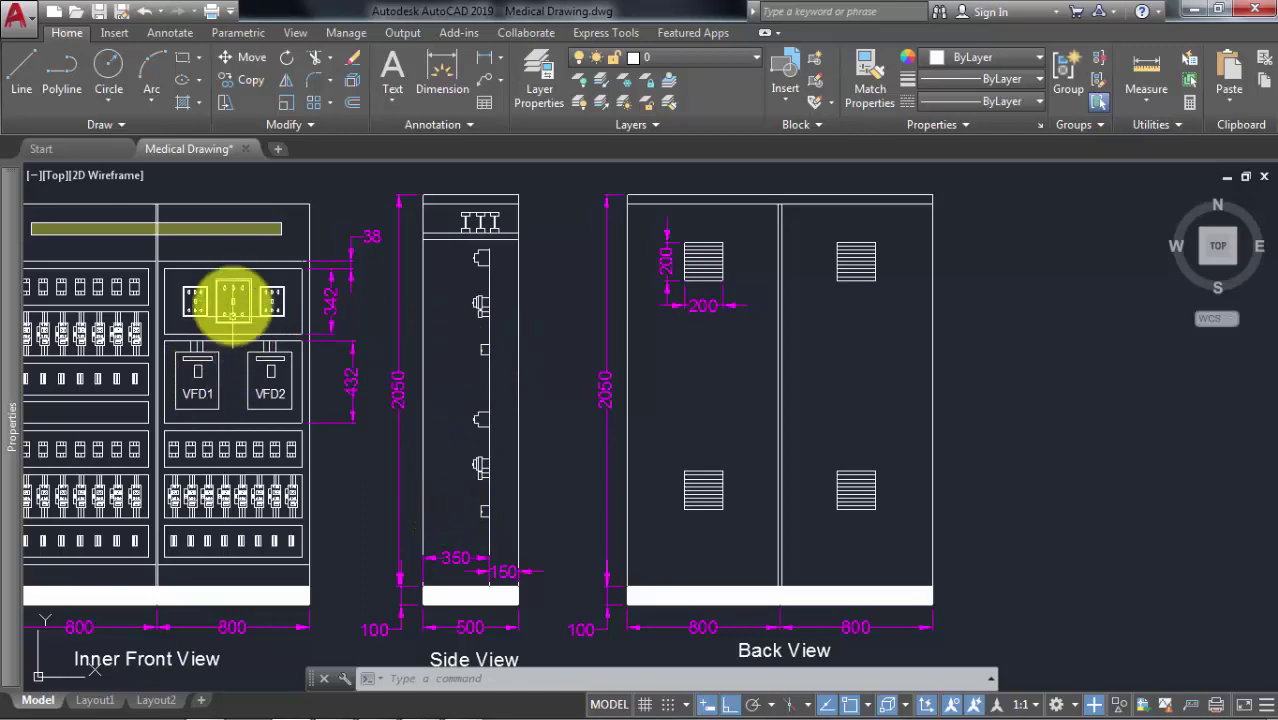
middle_click_drag(250, 318, 520, 370)
scroll(348, 348, "down", 2)
scroll(328, 341, "up", 4)
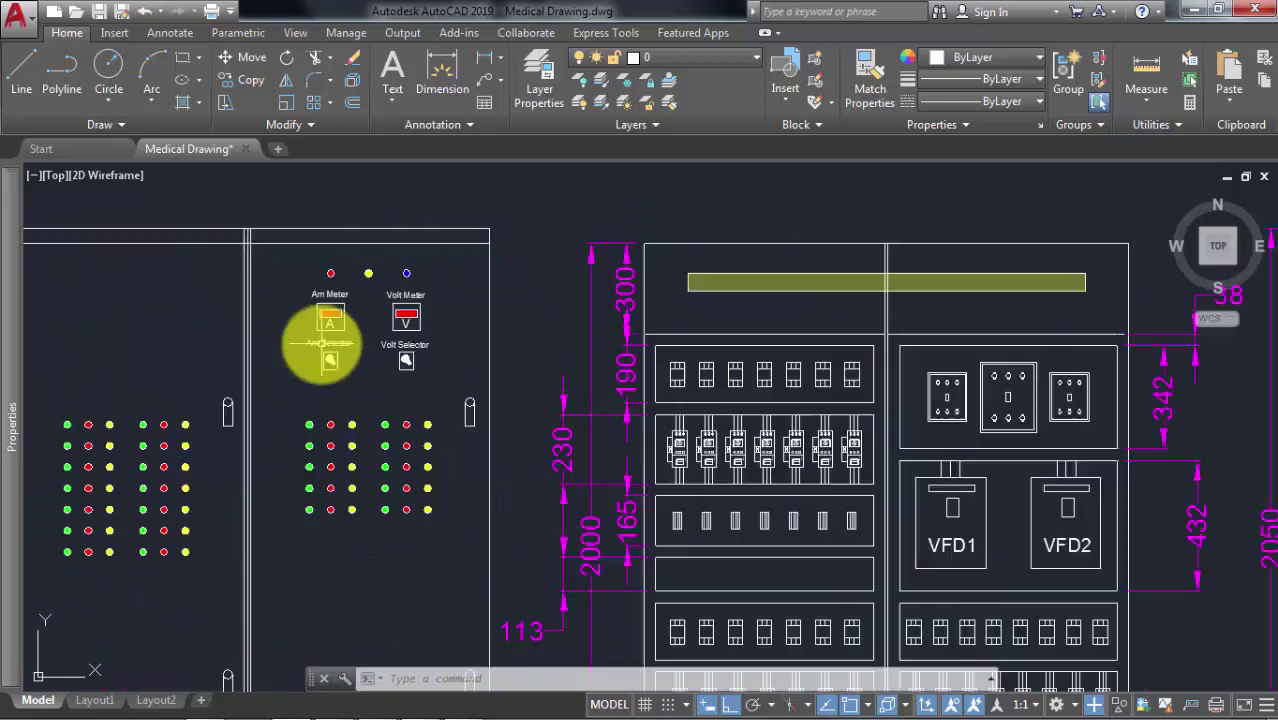
scroll(330, 293, "up", 4)
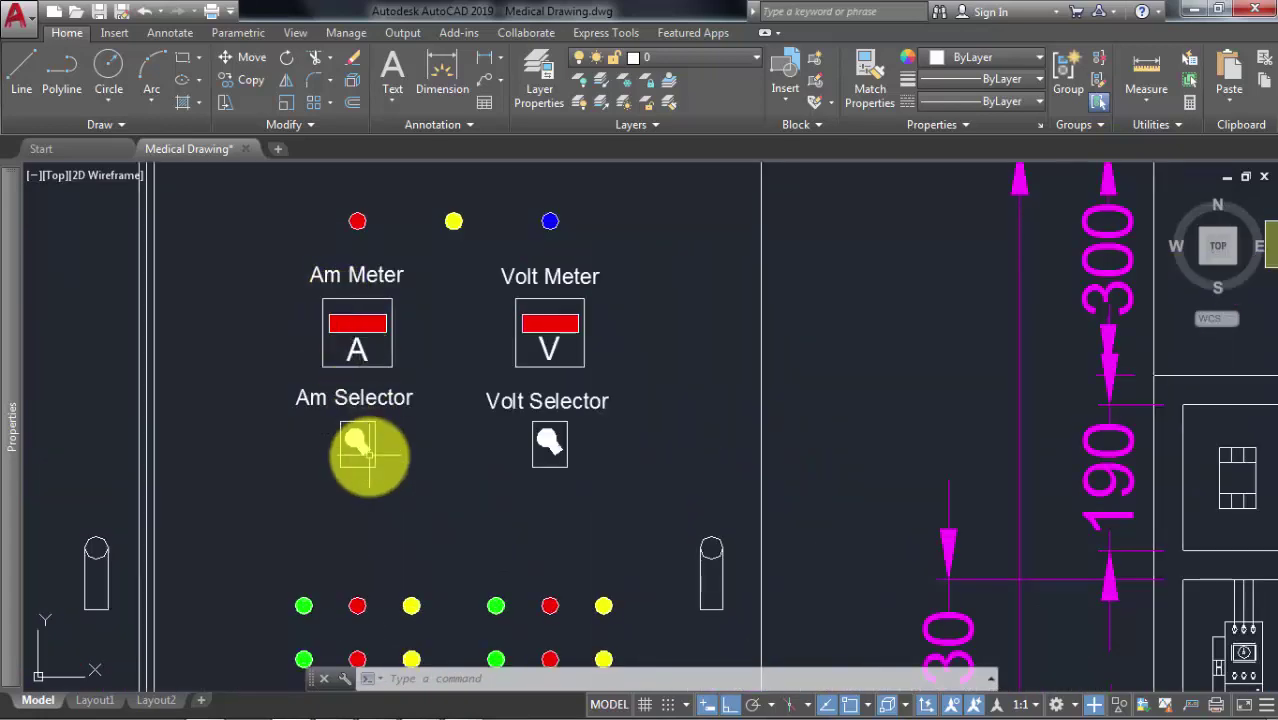
scroll(351, 385, "down", 2)
scroll(480, 357, "down", 2)
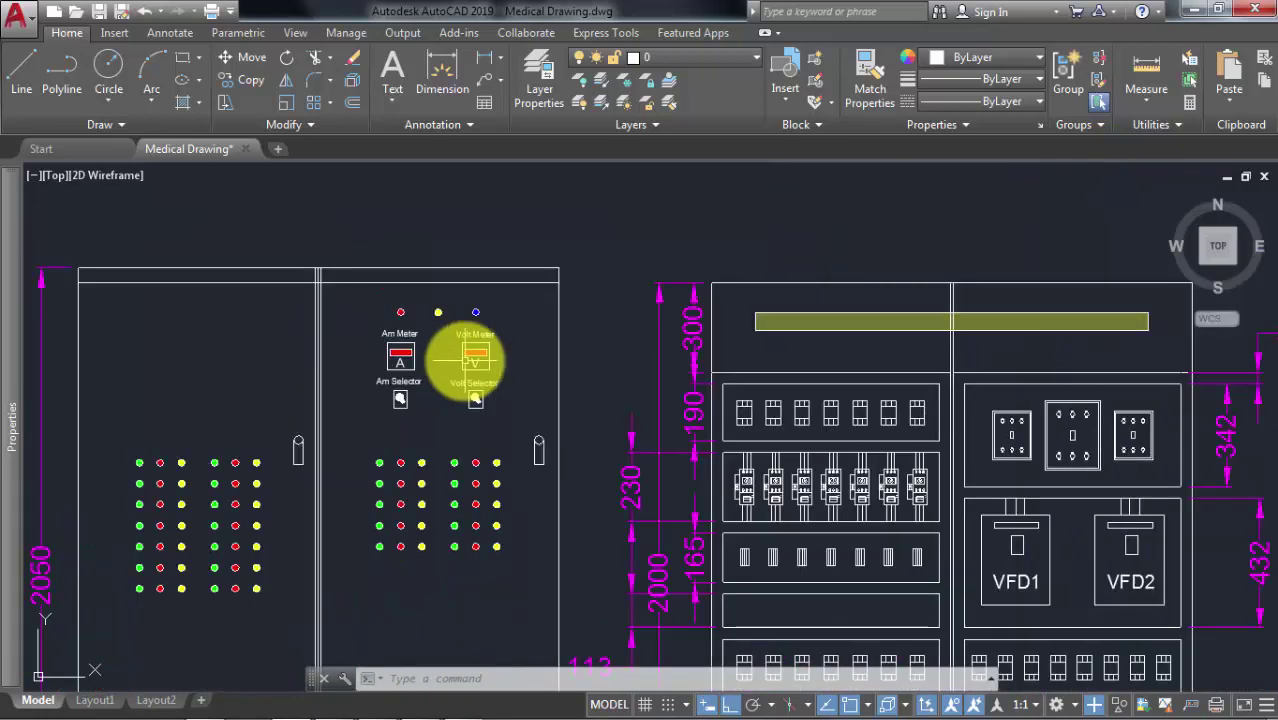
scroll(789, 405, "down", 2)
middle_click_drag(789, 405, 562, 351)
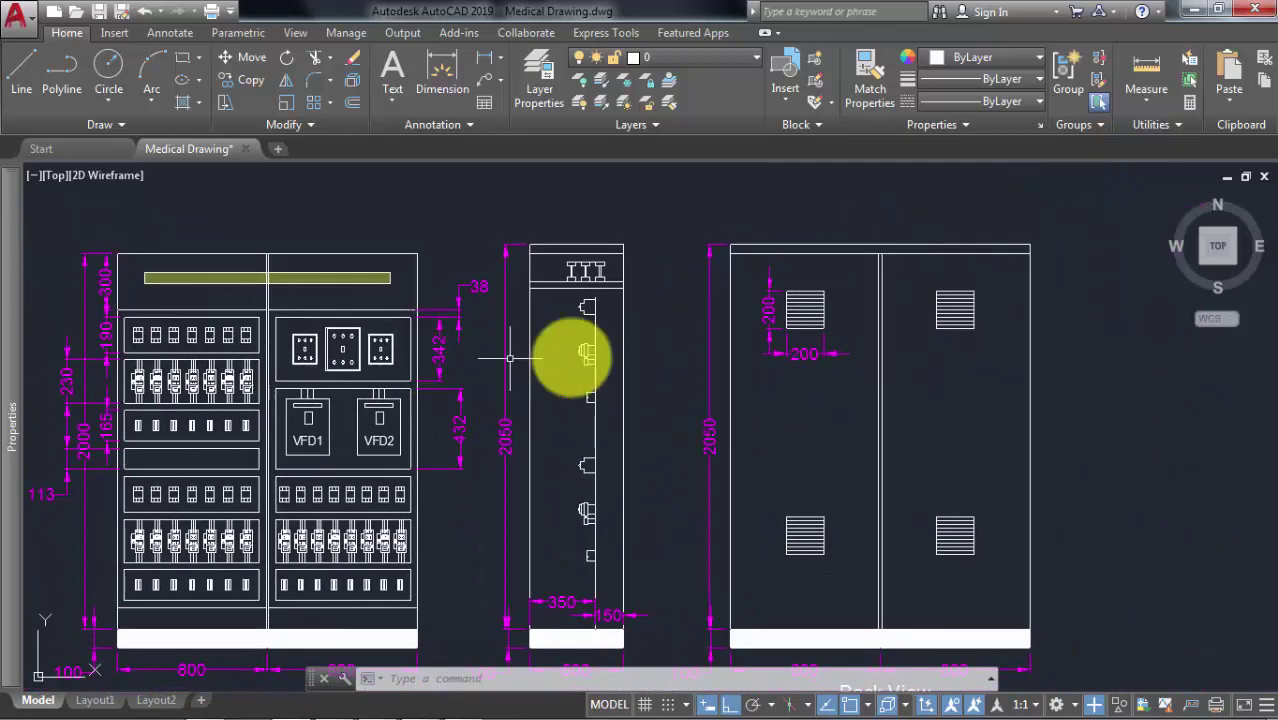
scroll(585, 328, "up", 2)
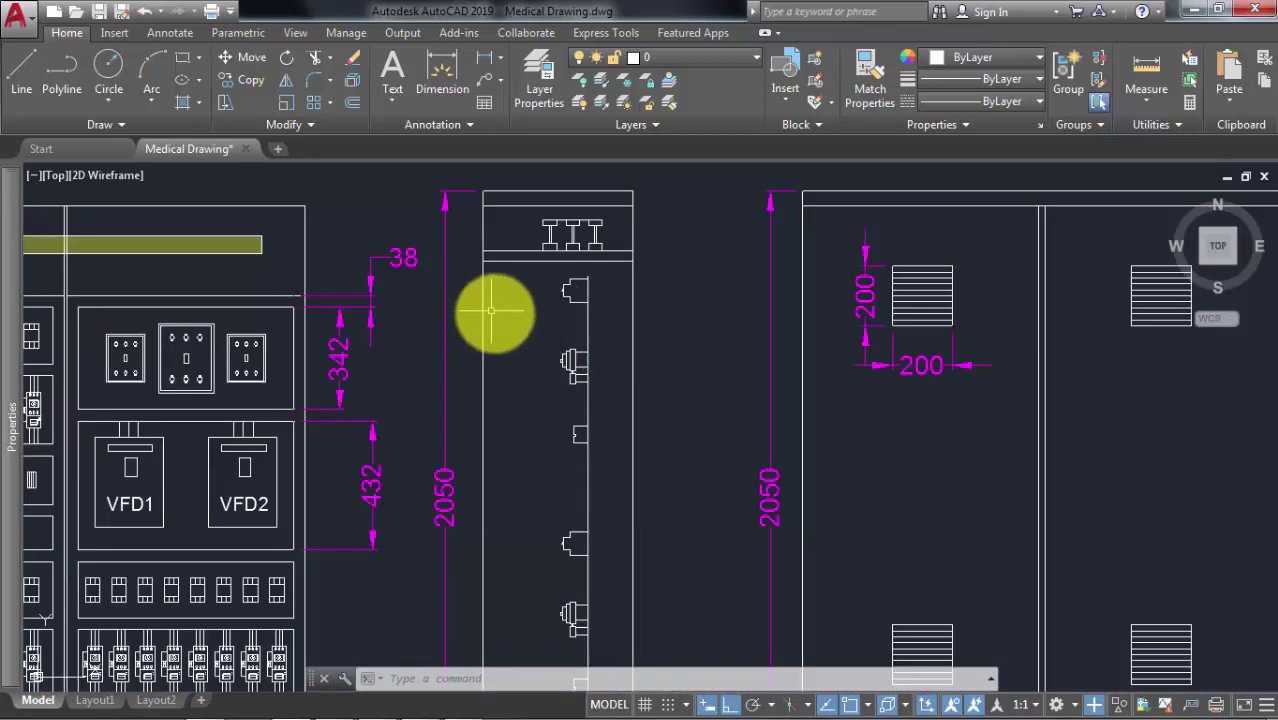
scroll(505, 291, "down", 1)
scroll(513, 314, "down", 2)
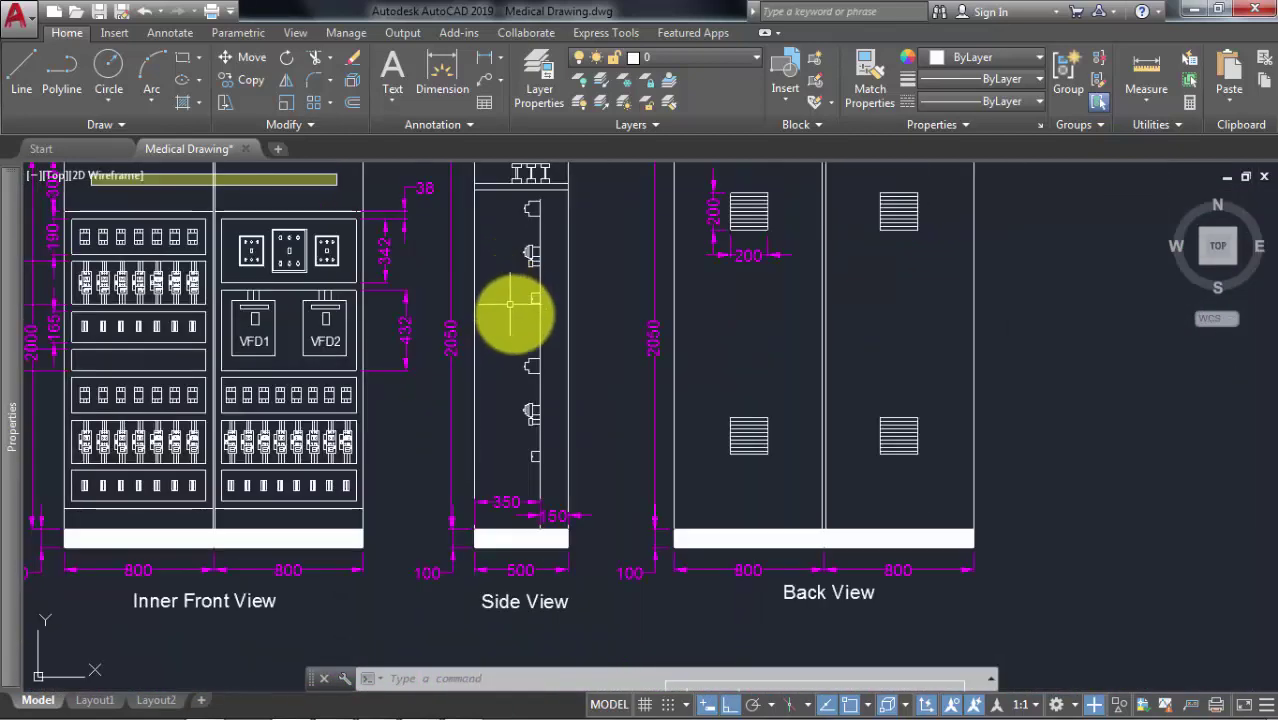
middle_click_drag(513, 314, 516, 402)
scroll(493, 571, "up", 2)
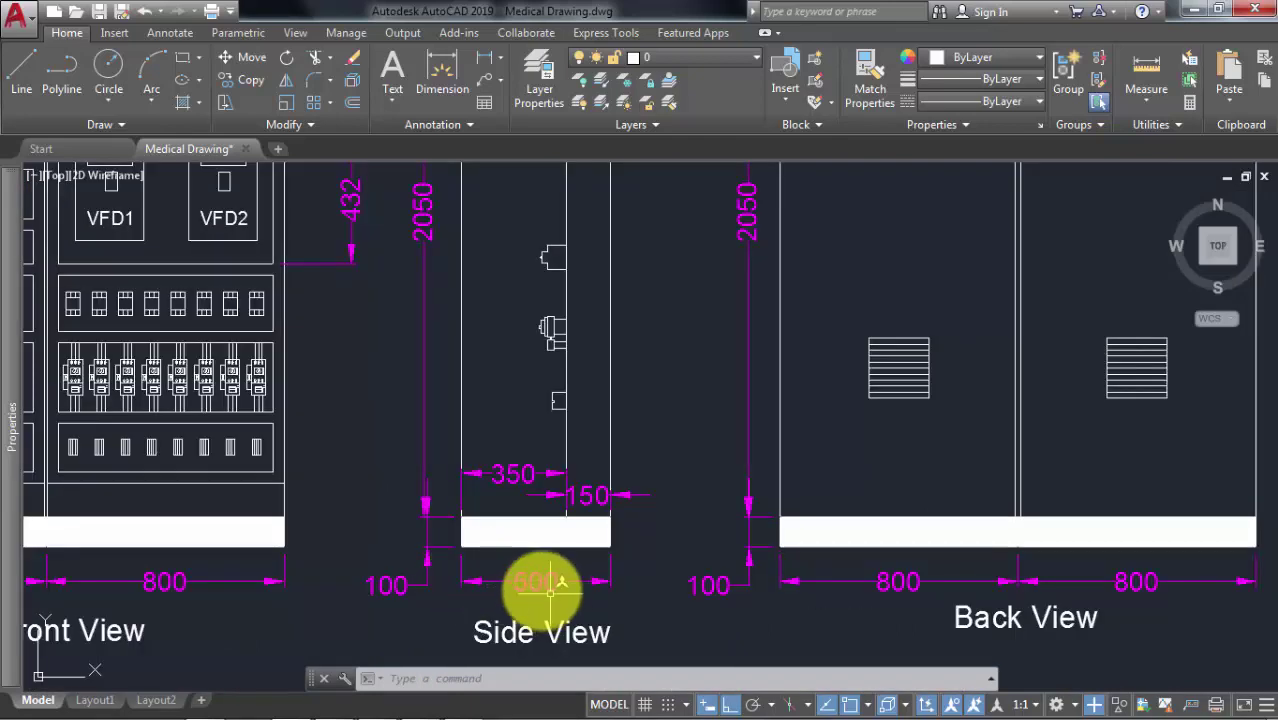
scroll(540, 400, "down", 2)
middle_click_drag(537, 335, 531, 355)
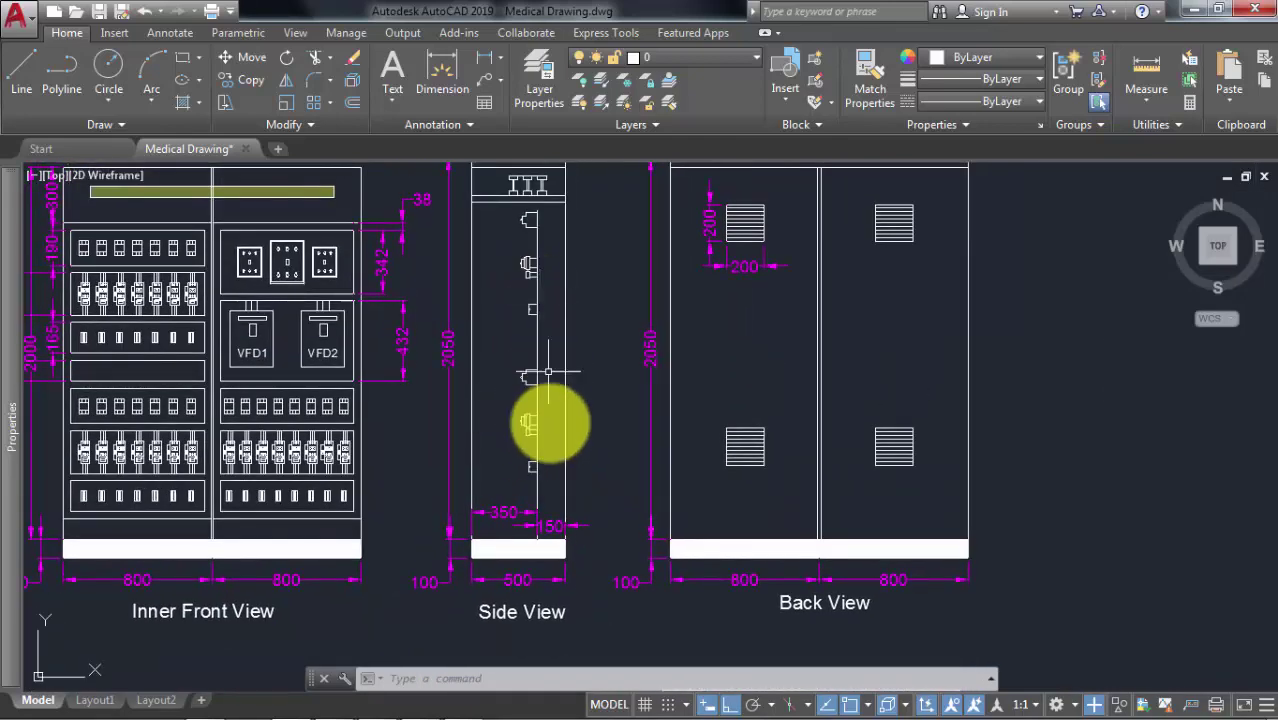
scroll(553, 525, "up", 2)
scroll(465, 471, "down", 2)
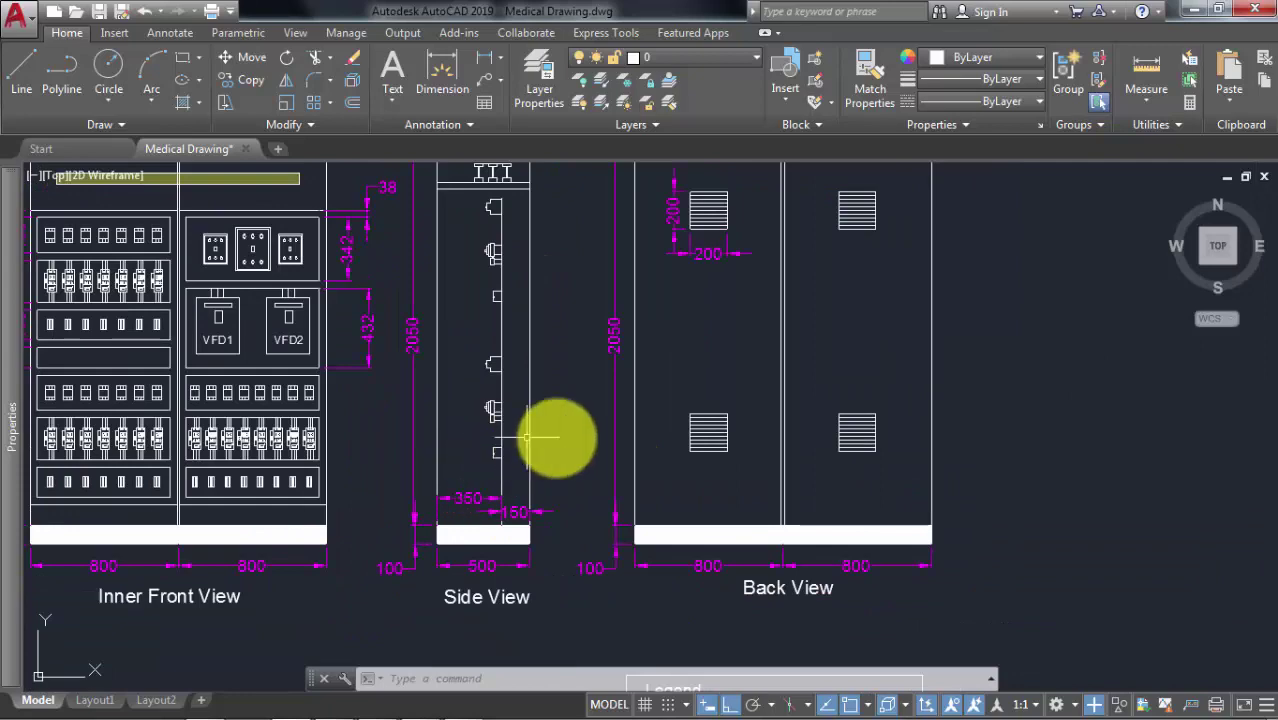
middle_click_drag(522, 385, 513, 427)
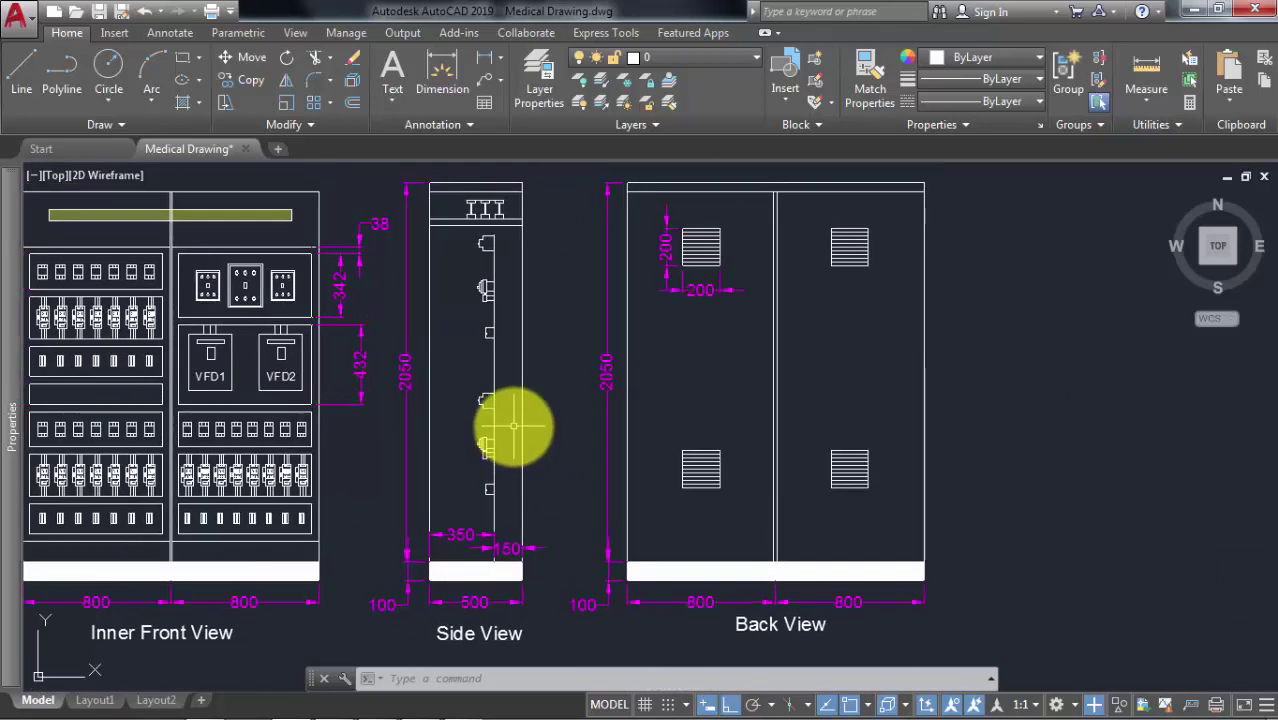
scroll(494, 359, "down", 2)
scroll(536, 399, "up", 4)
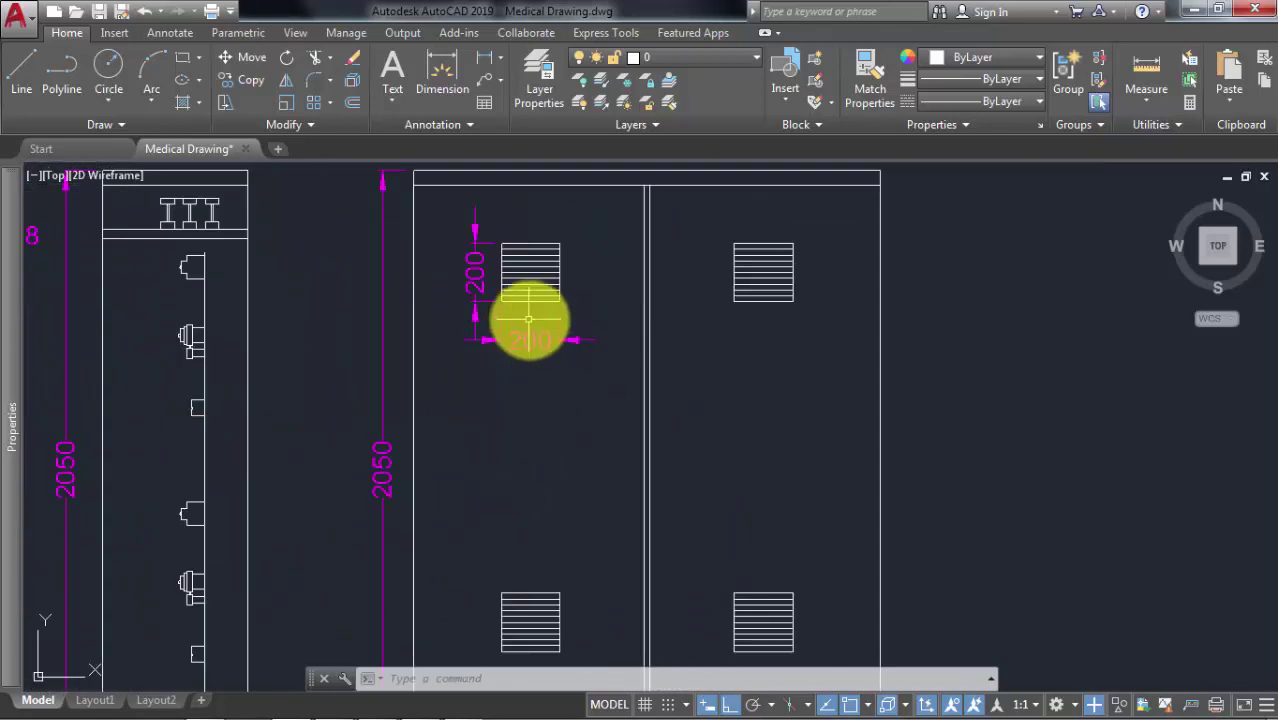
middle_click_drag(528, 318, 487, 347)
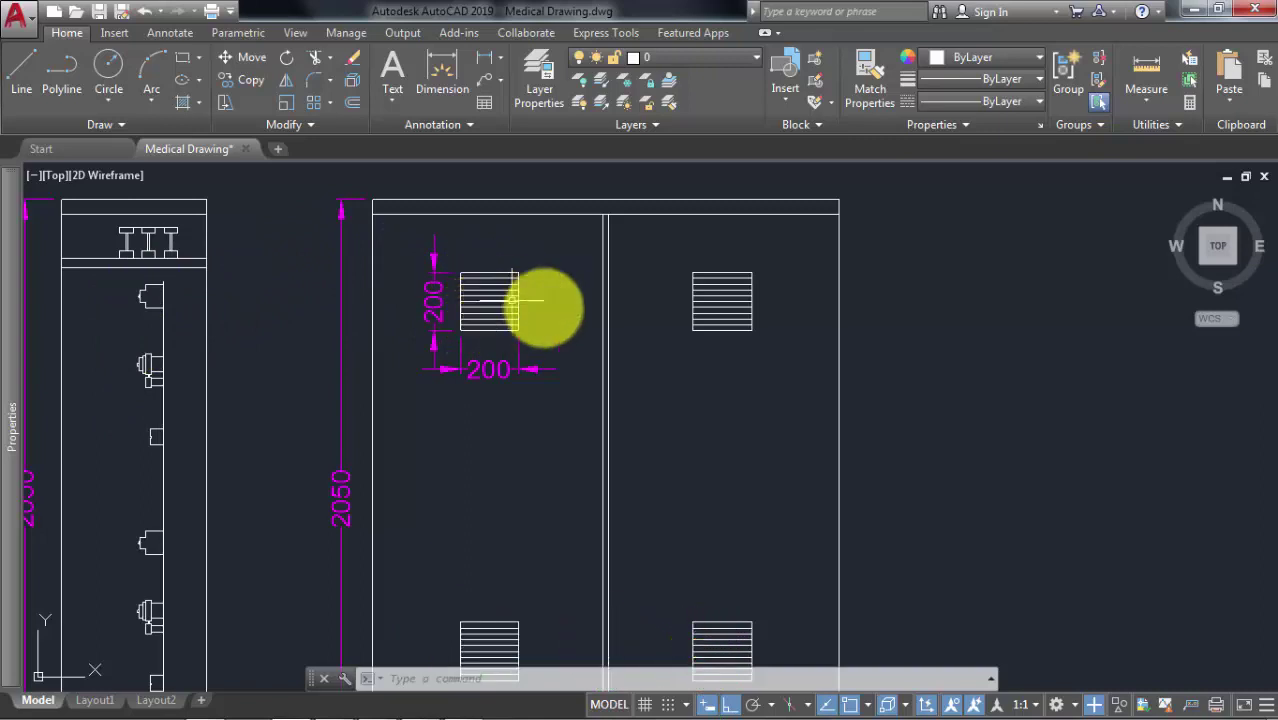
middle_click_drag(728, 316, 728, 260)
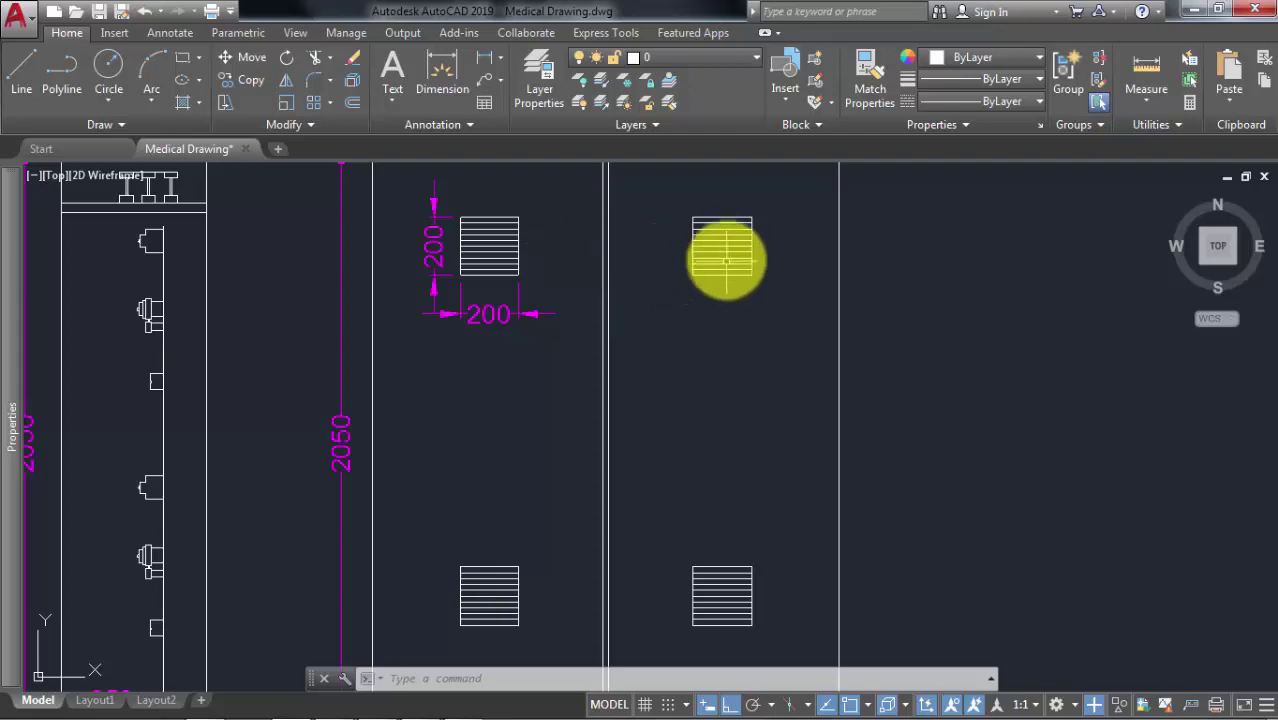
scroll(724, 250, "down", 2)
middle_click_drag(619, 342, 619, 322)
scroll(619, 322, "down", 2)
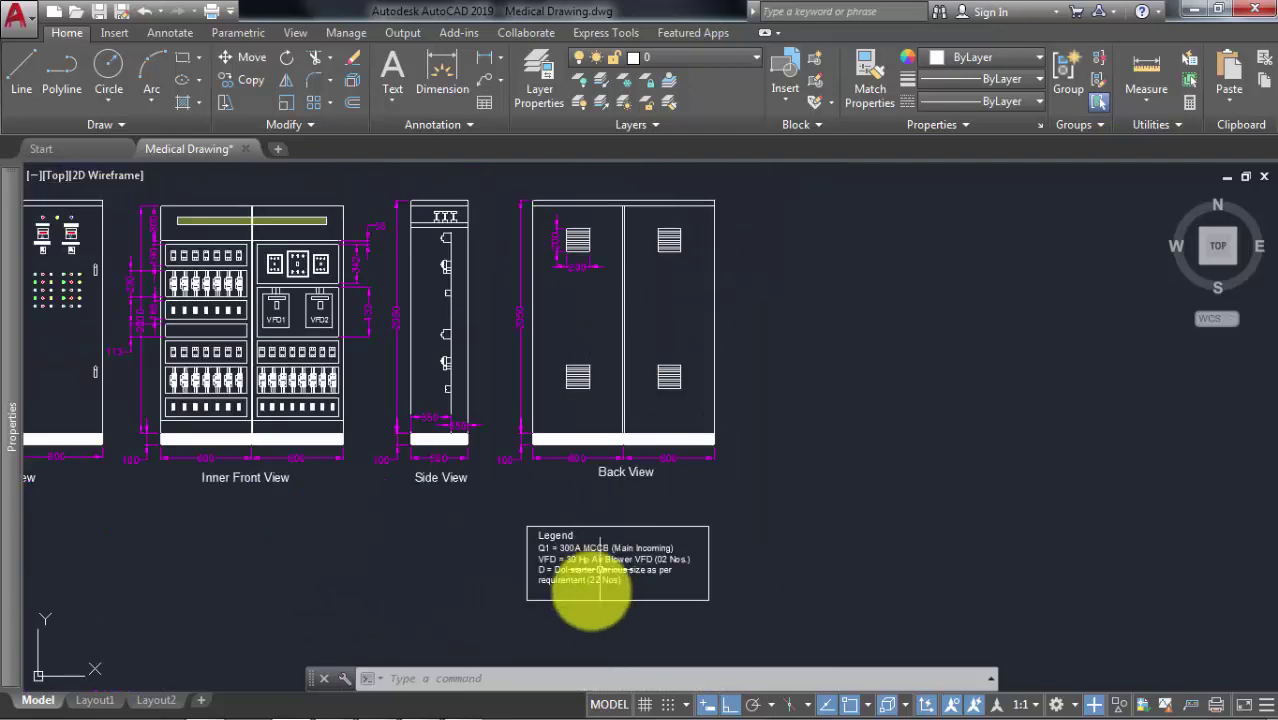
scroll(618, 507, "up", 2)
middle_click_drag(613, 494, 576, 425)
scroll(576, 425, "down", 4)
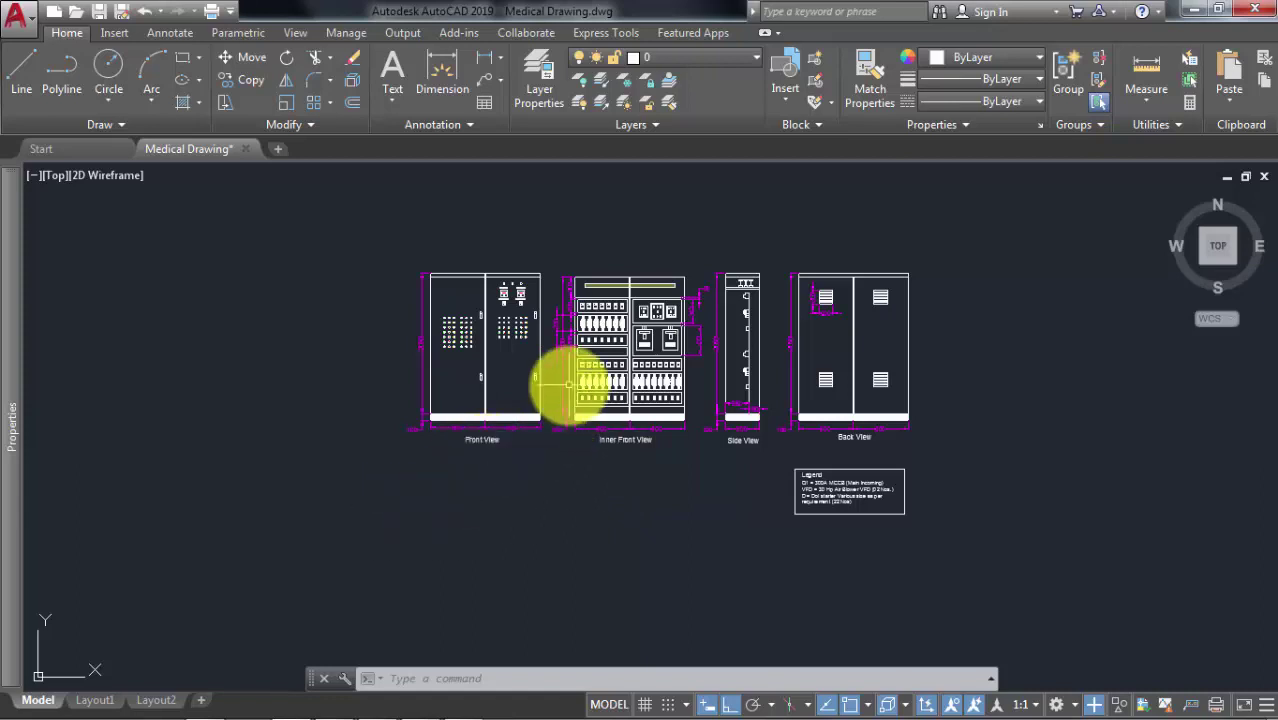
scroll(560, 351, "up", 2)
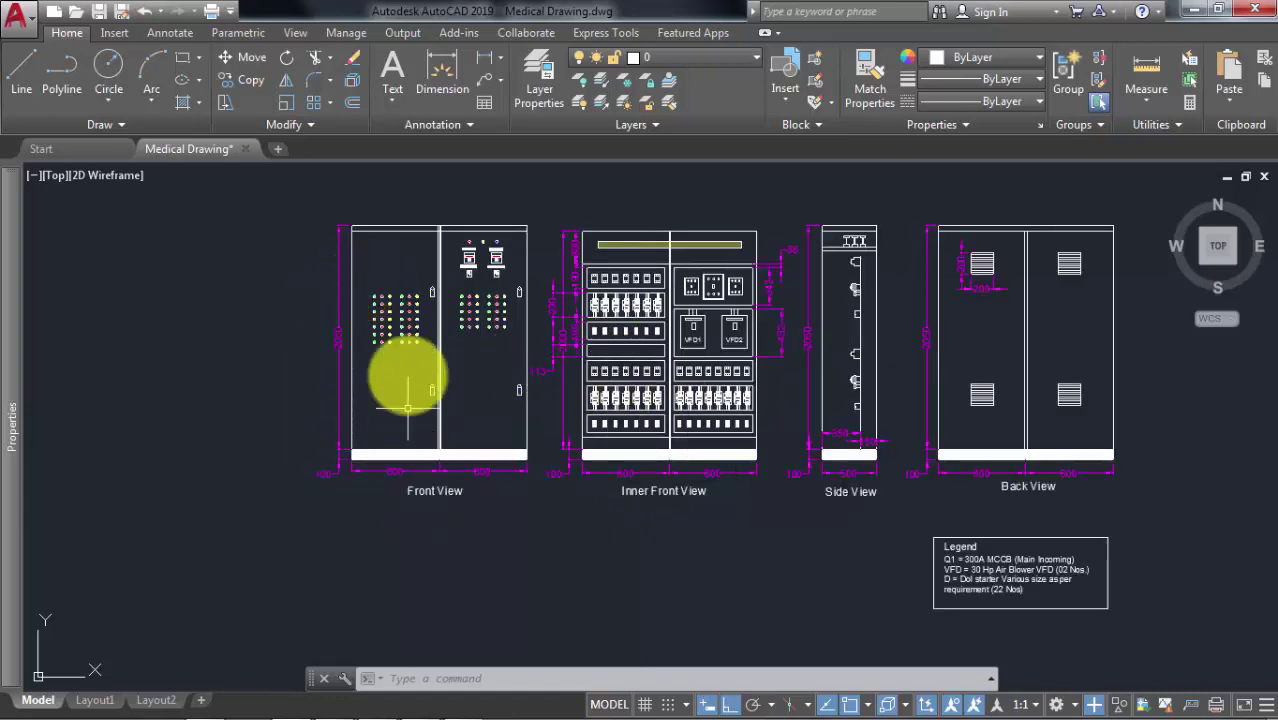
Switch to the Layout2 sheet and zoom in around its Front View label
left_click(155, 700)
scroll(850, 540, "up", 3)
scroll(578, 553, "up", 2)
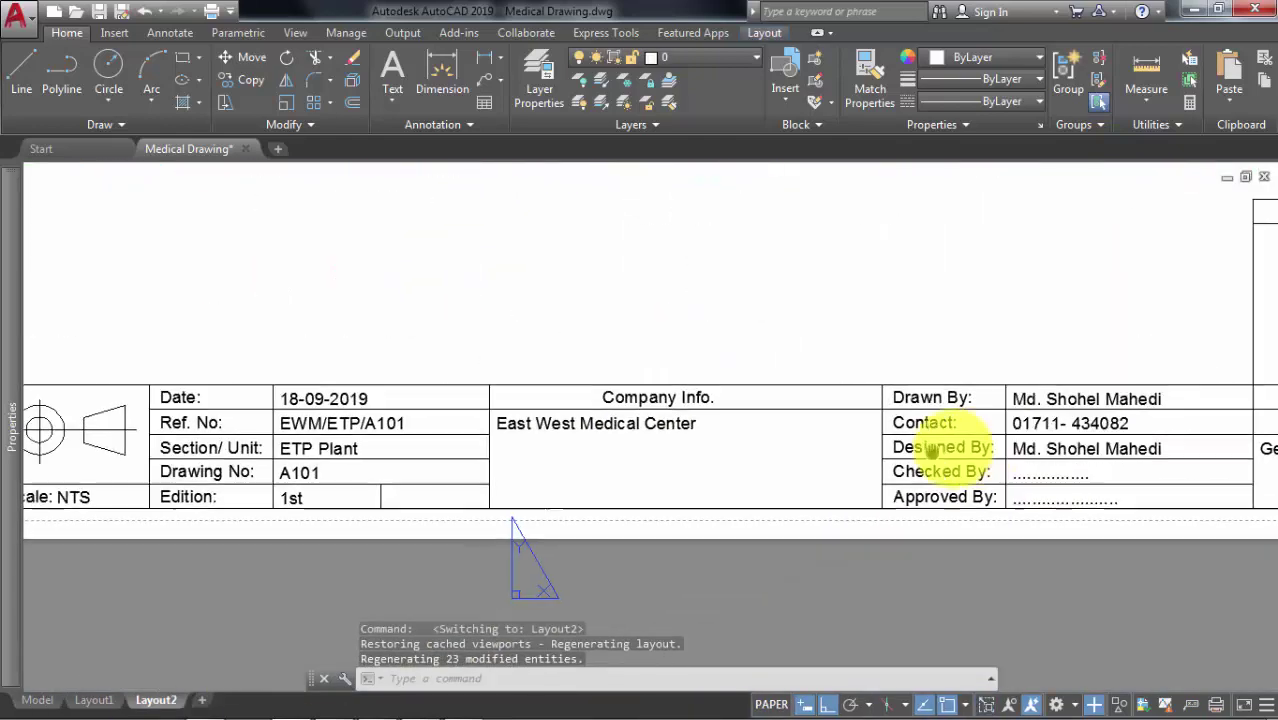
scroll(456, 428, "up", 1)
scroll(442, 450, "down", 2)
scroll(465, 505, "down", 1)
scroll(470, 502, "up", 2)
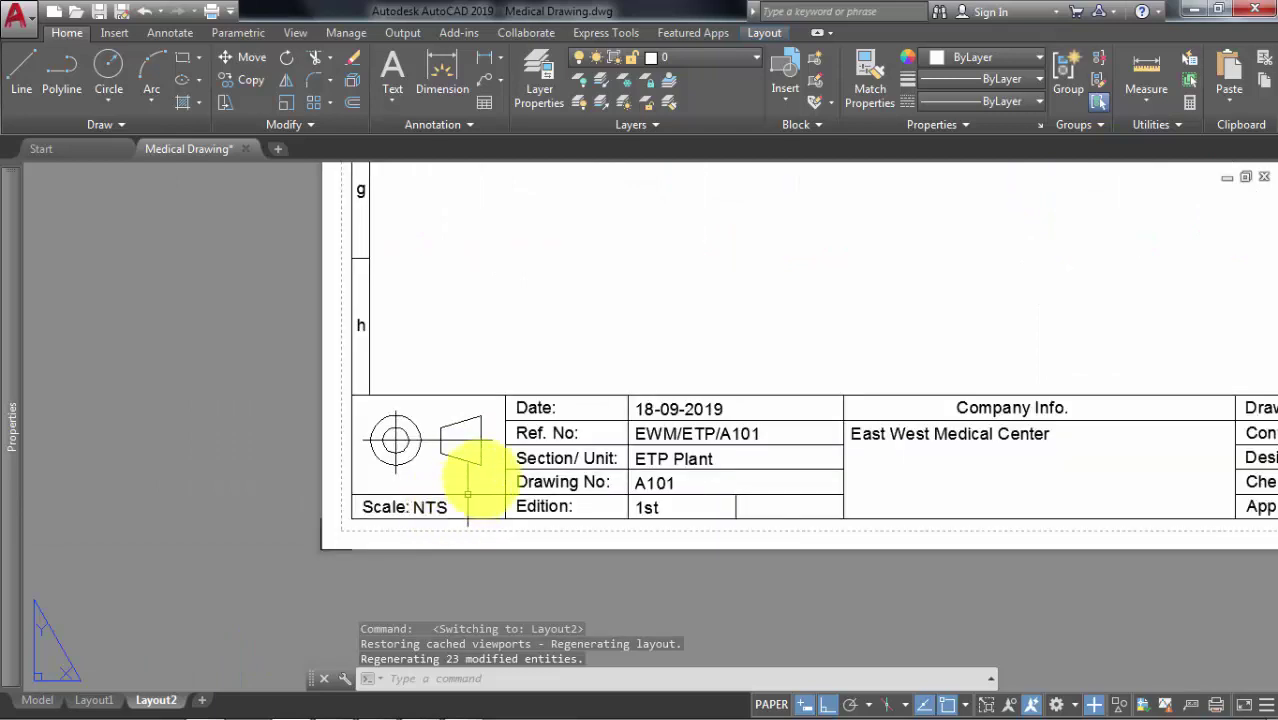
middle_click_drag(505, 458, 575, 489)
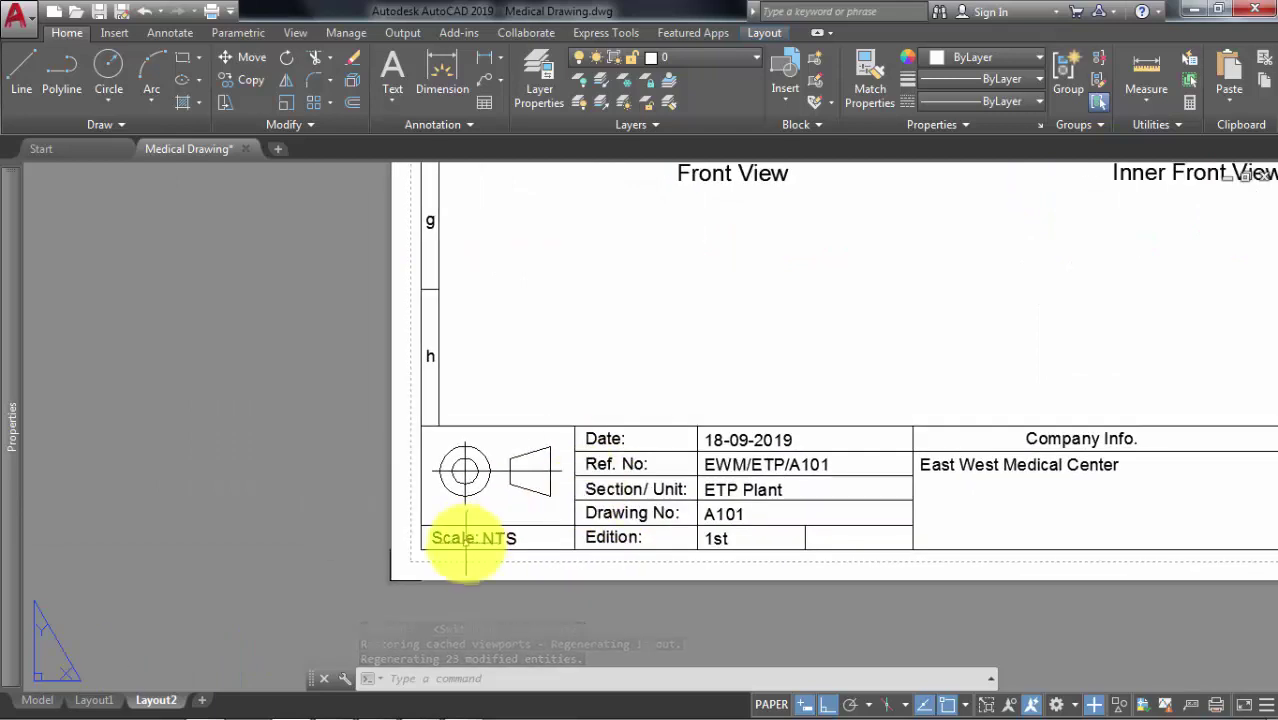
scroll(478, 540, "down", 4)
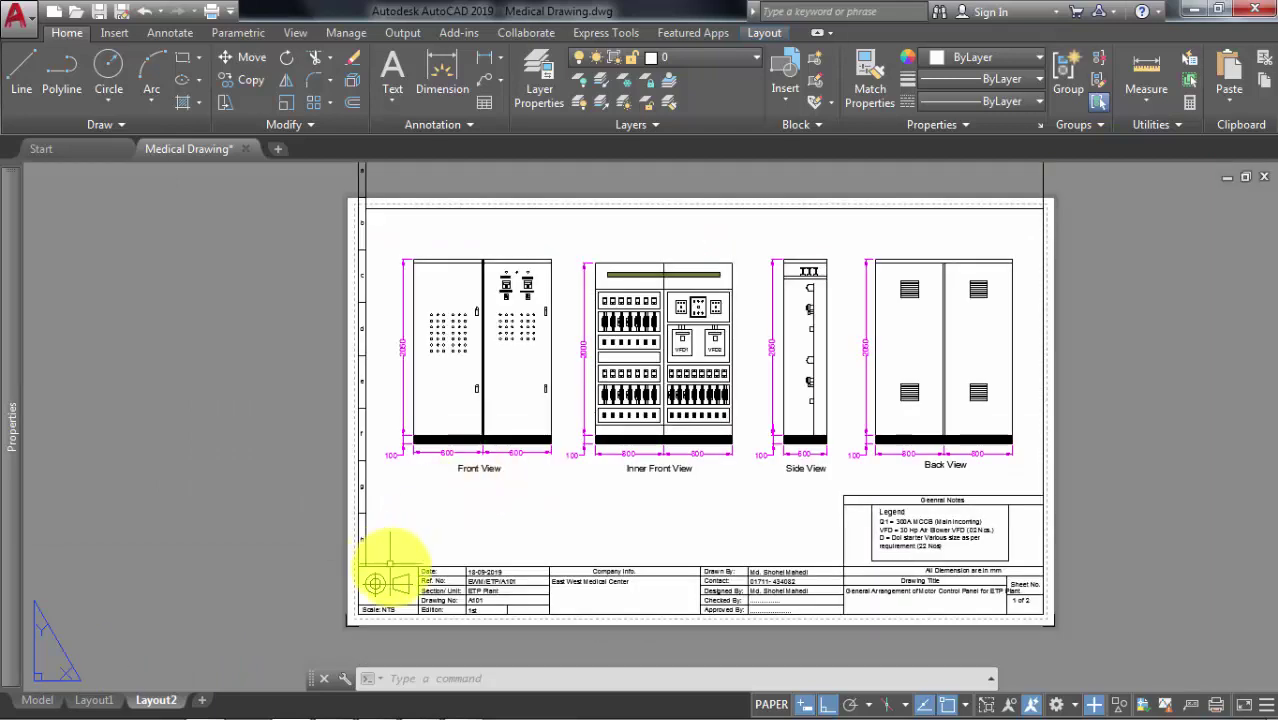
scroll(391, 551, "up", 2)
scroll(364, 574, "up", 2)
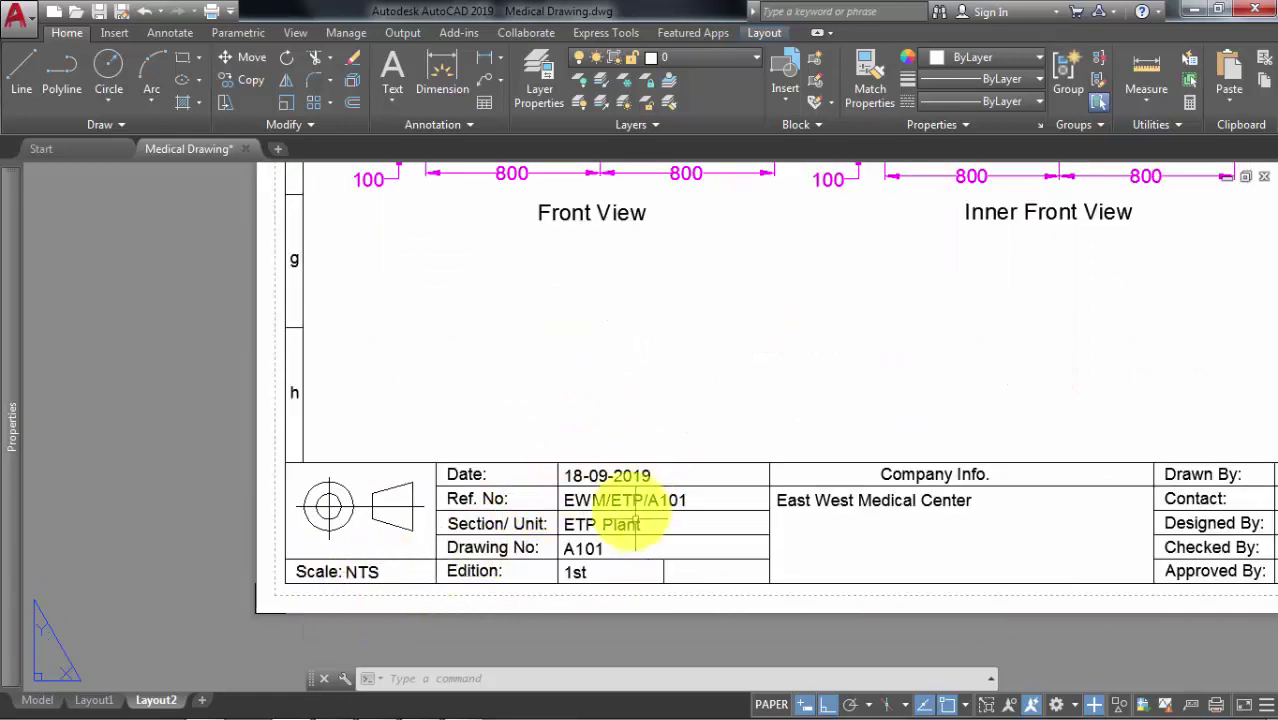
Pan and zoom the sheet to frame the title block, Legend and views
middle_click_drag(446, 490, 414, 445)
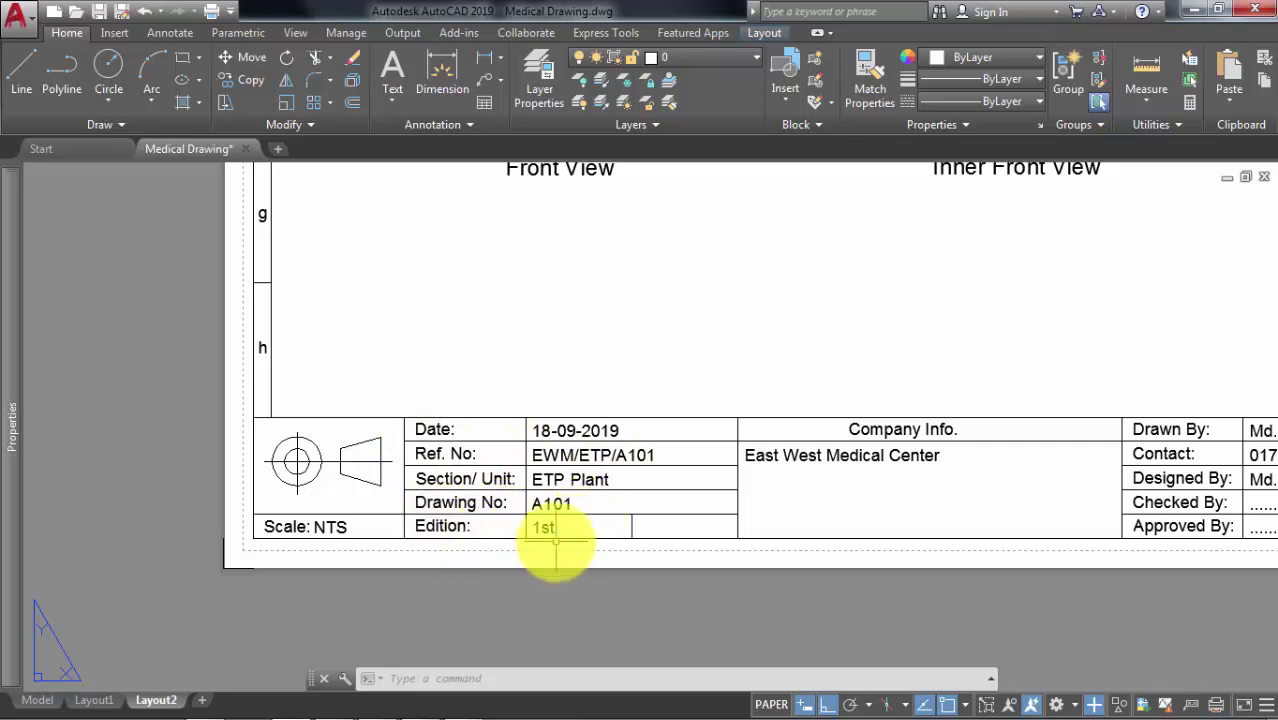
middle_click_drag(903, 468, 638, 515)
scroll(682, 518, "down", 3)
scroll(571, 543, "up", 1)
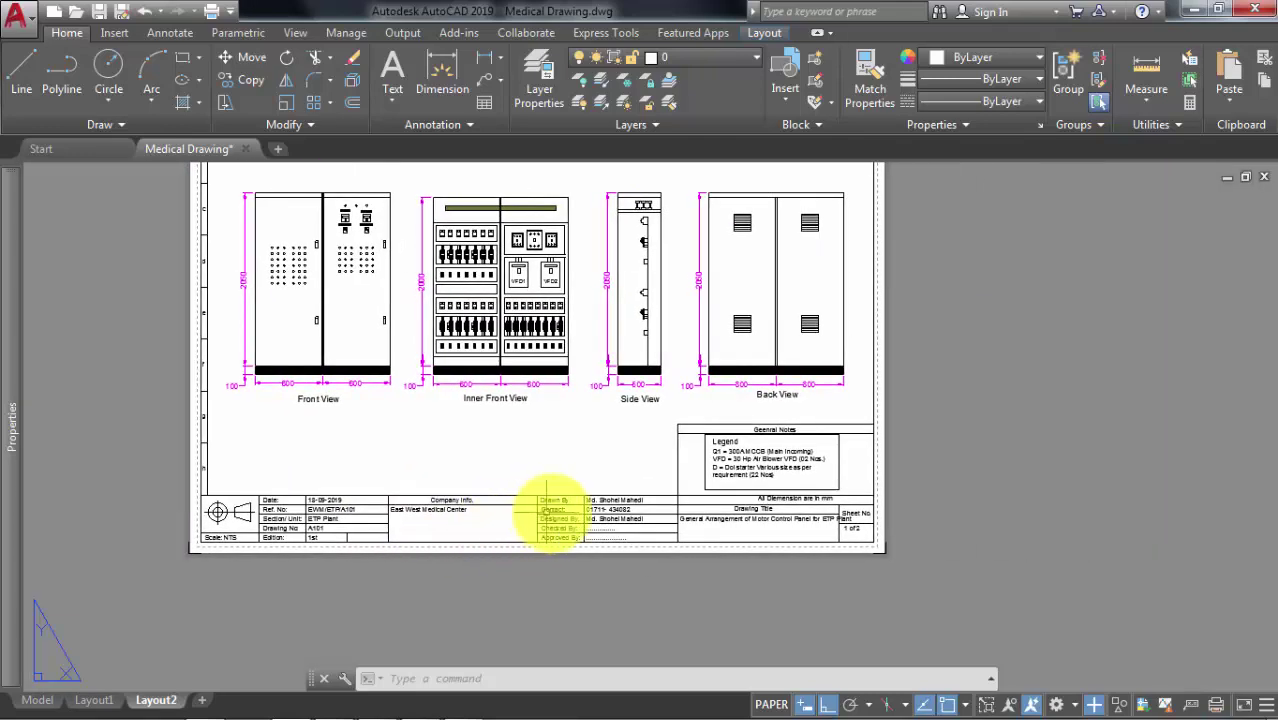
scroll(542, 514, "up", 5)
scroll(625, 462, "down", 5)
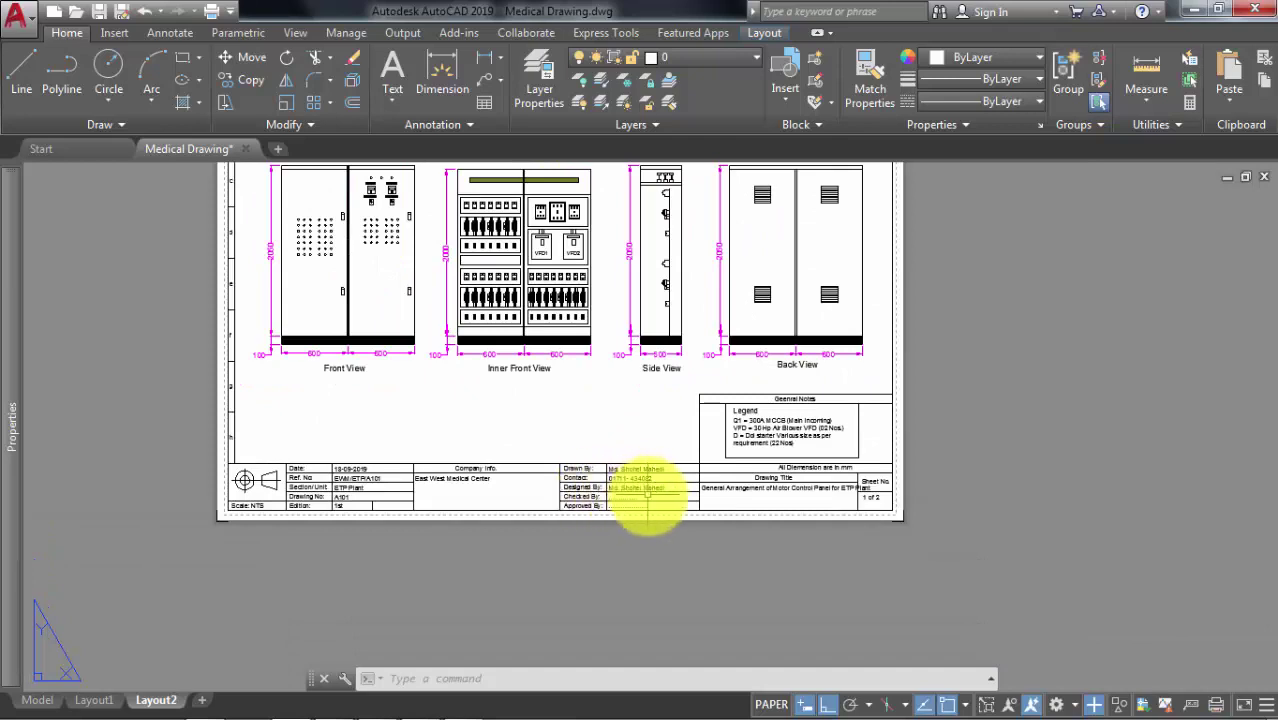
scroll(603, 512, "up", 2)
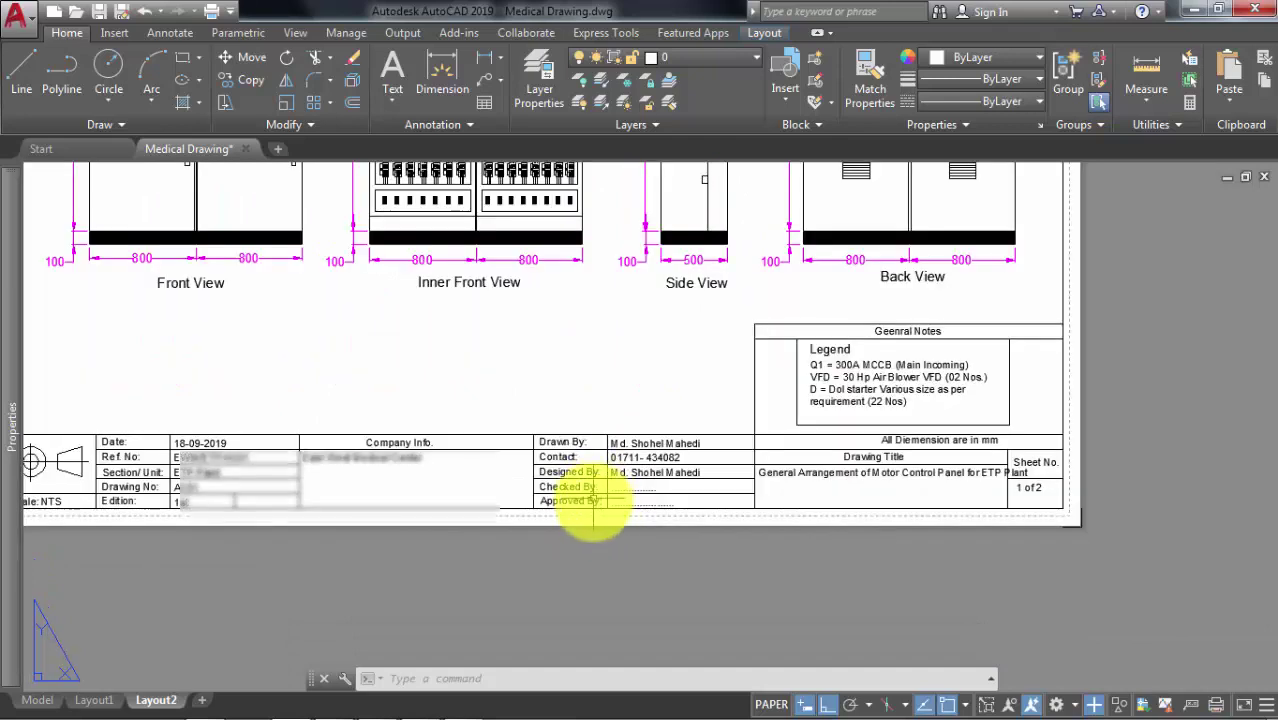
middle_click_drag(824, 406, 672, 432)
scroll(785, 440, "up", 2)
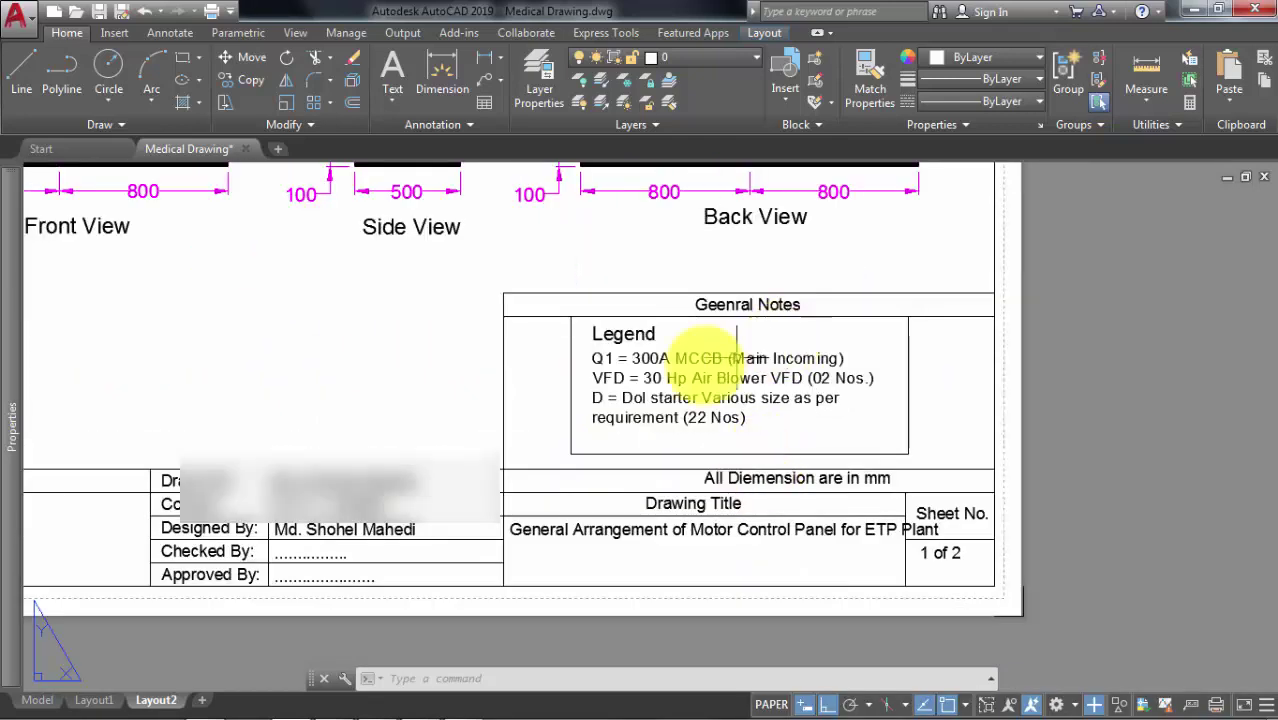
middle_click_drag(715, 482, 669, 440)
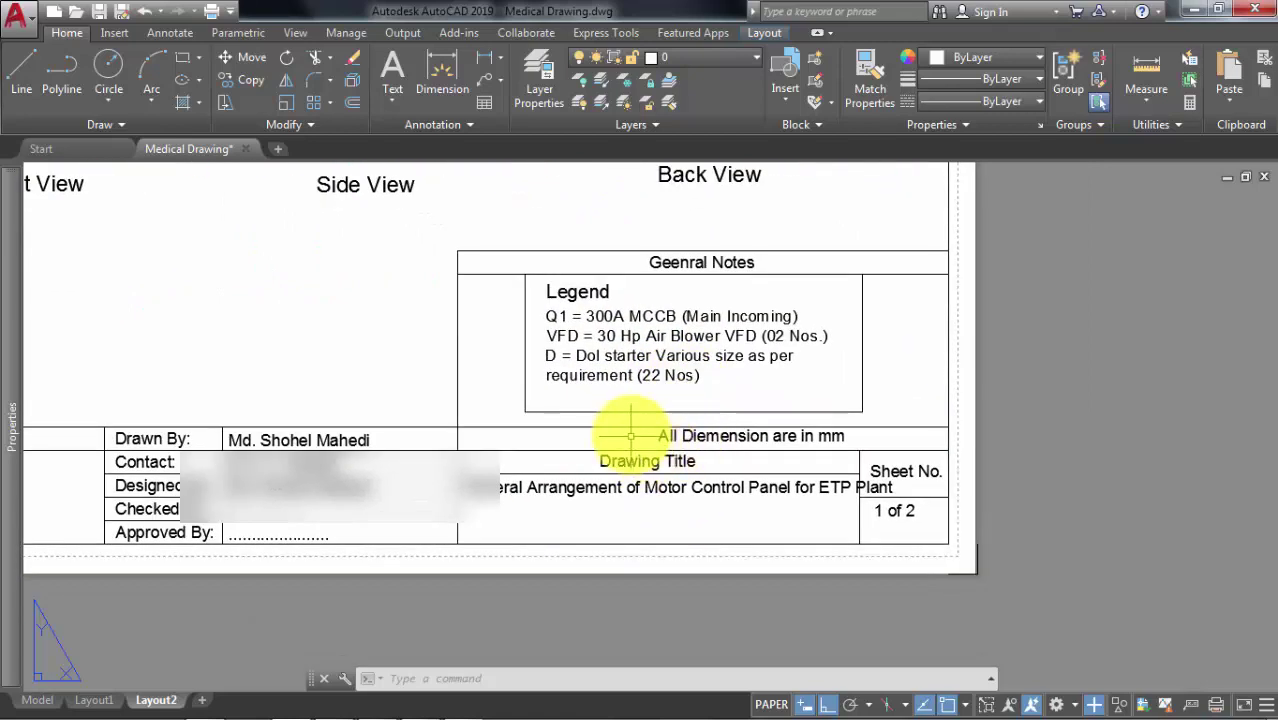
Inspect the viewport border and title block lines, then return to model space
left_click(636, 426)
left_click(756, 442)
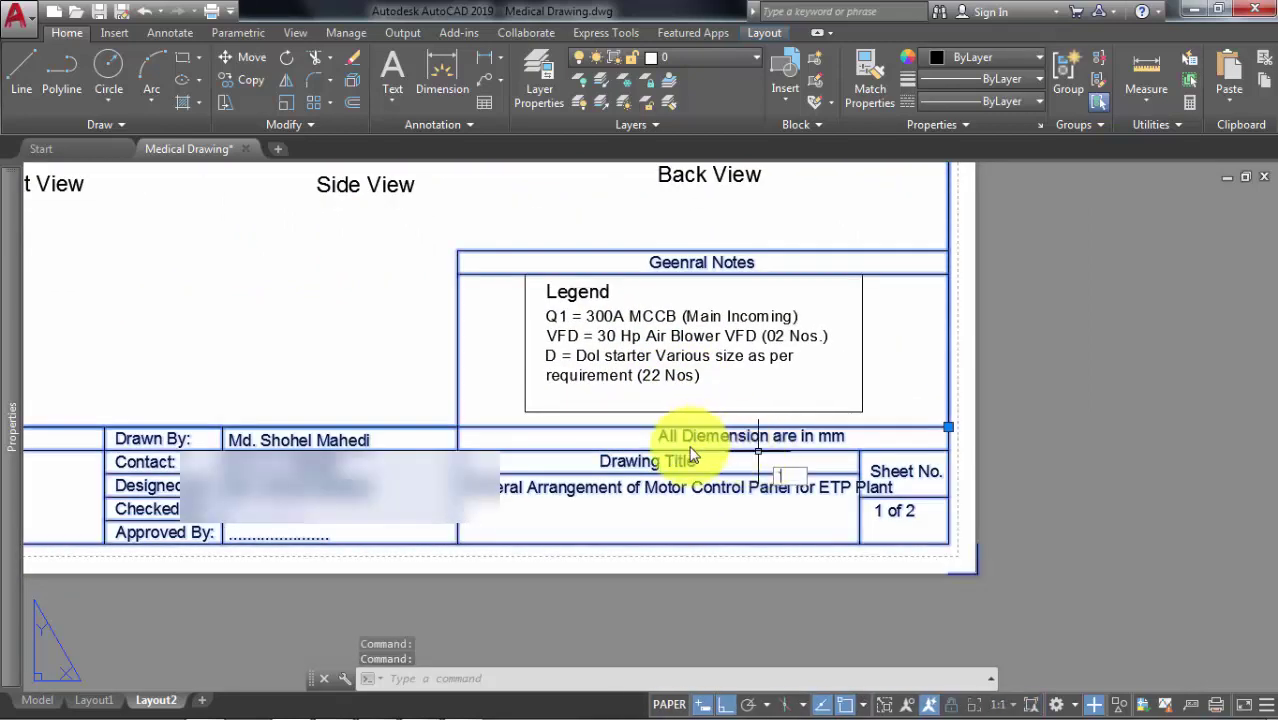
key("Escape")
key("Escape")
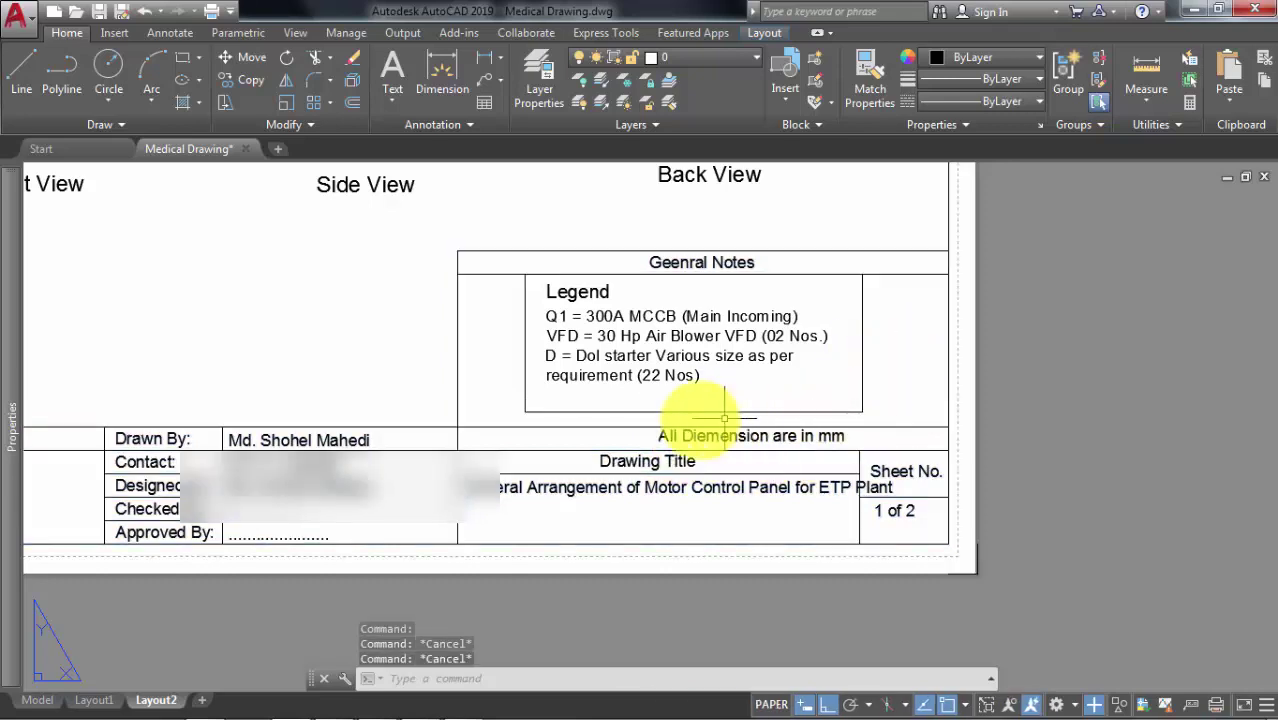
left_click(641, 437)
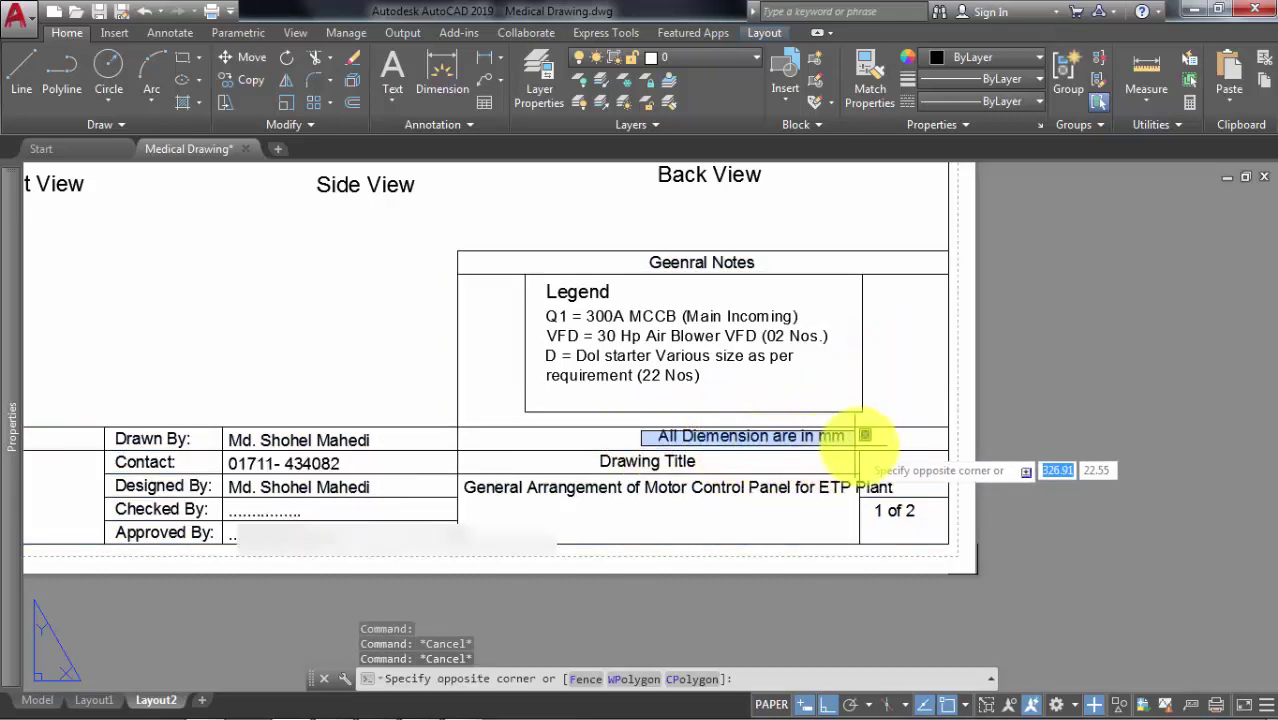
scroll(860, 445, "down", 3)
key("Escape")
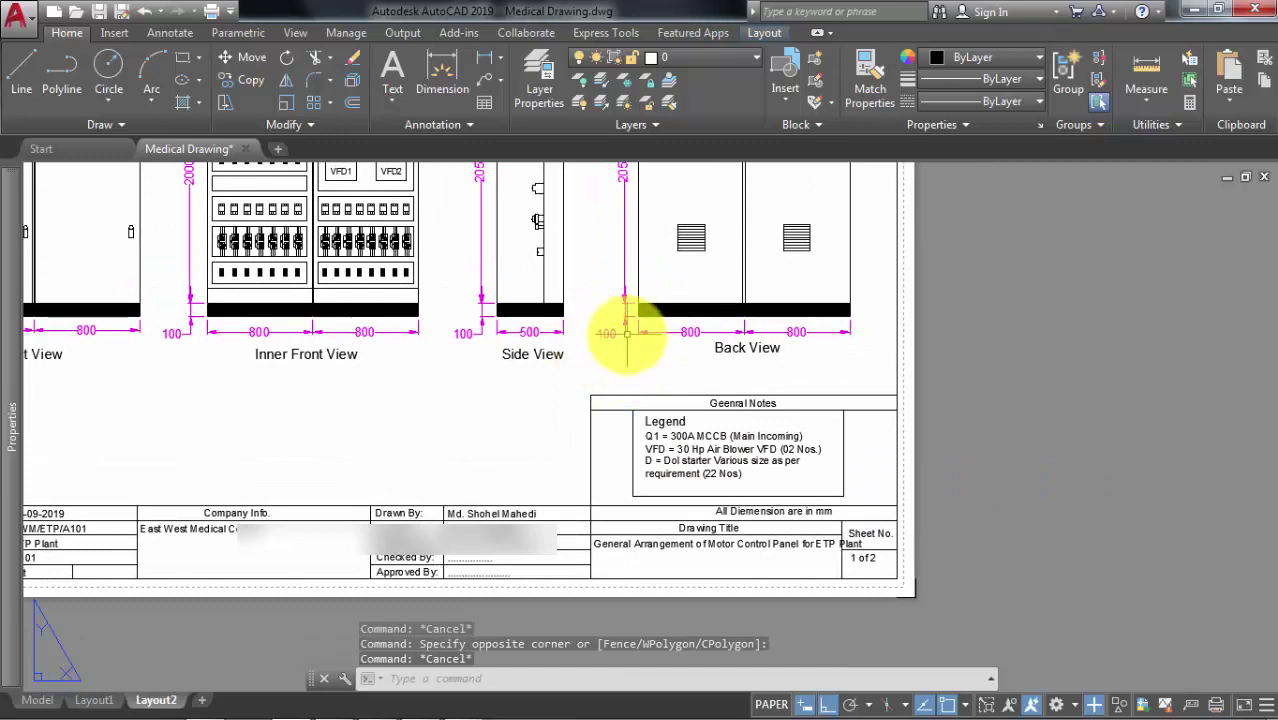
scroll(785, 535, "up", 2)
left_click(37, 700)
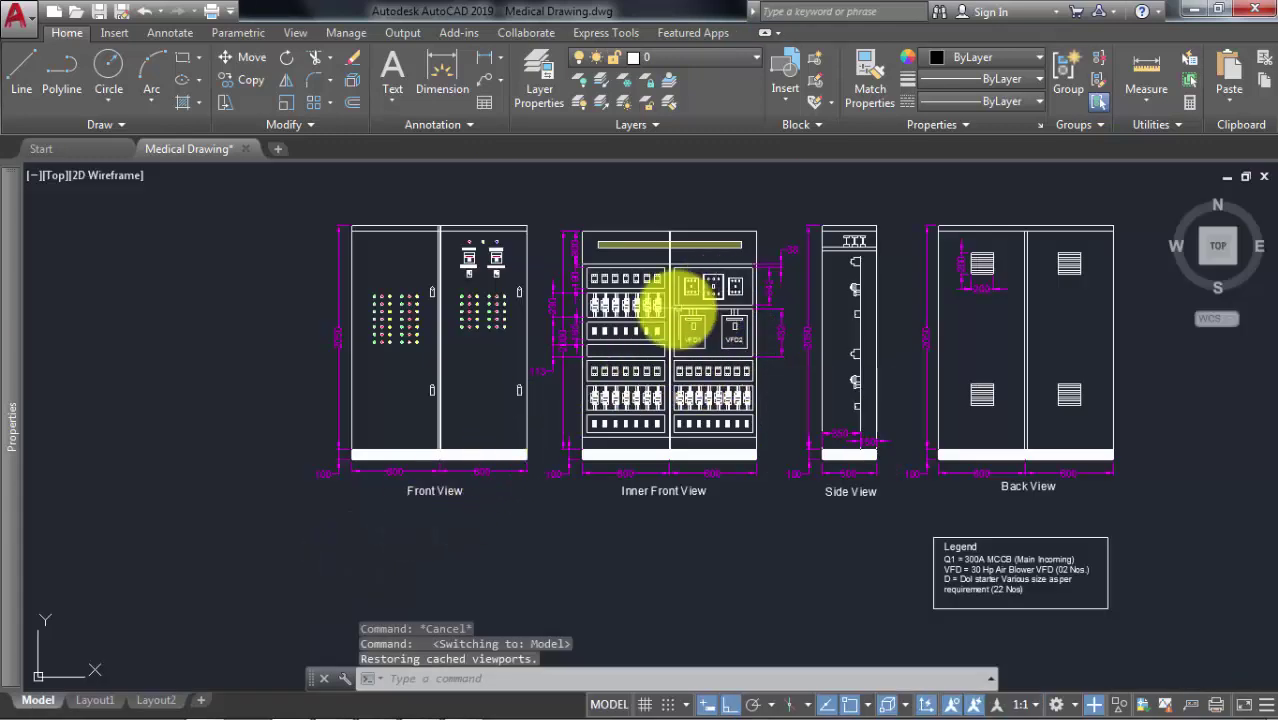
middle_click_drag(585, 330, 485, 342)
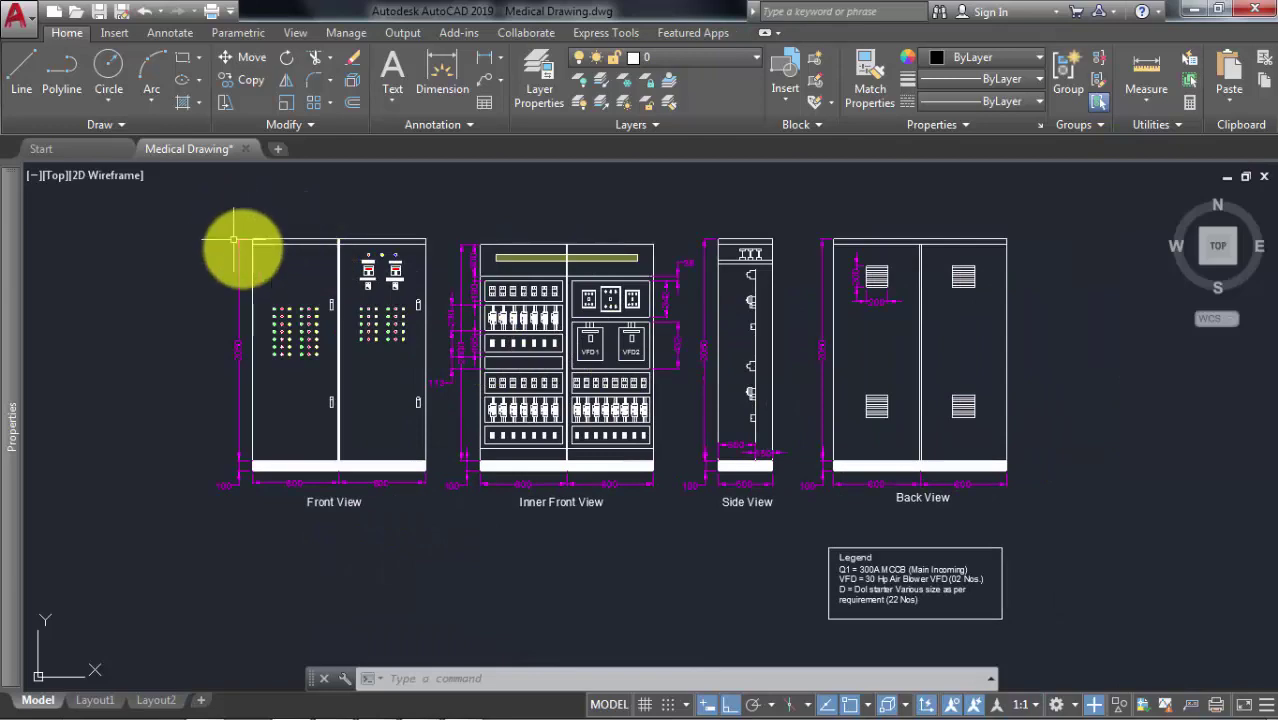
scroll(519, 320, "up", 4)
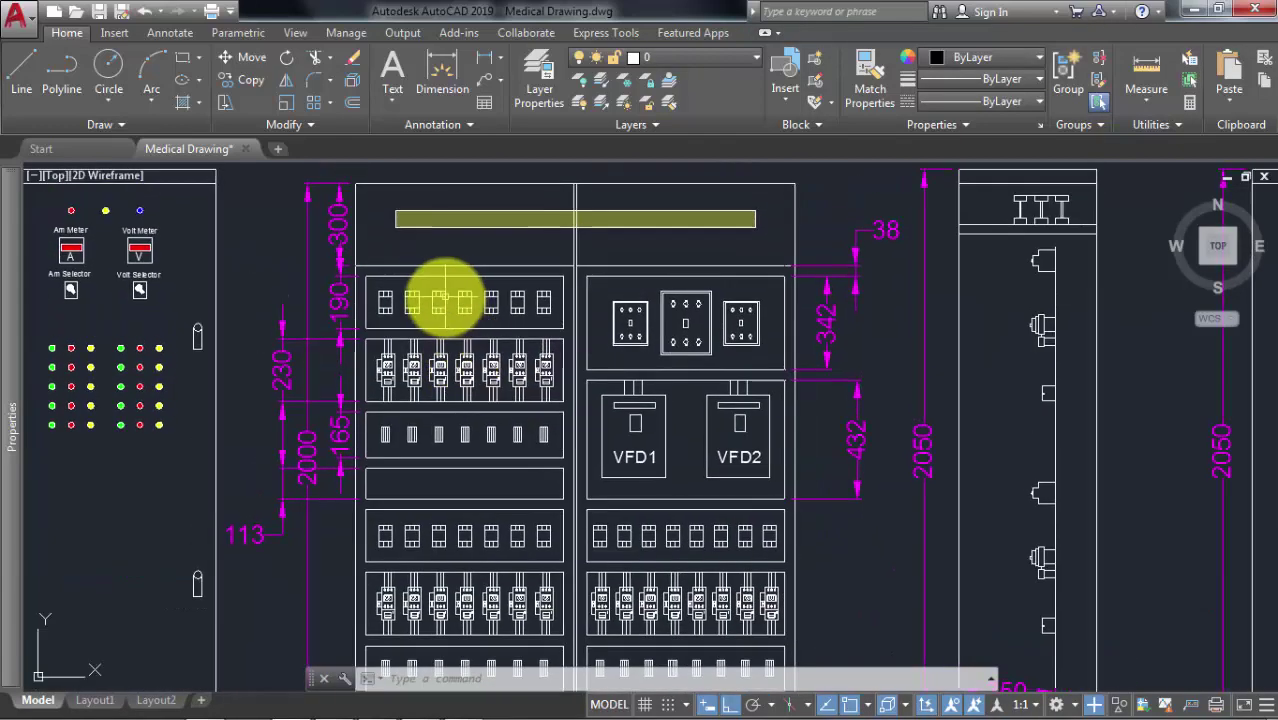
scroll(441, 300, "up", 2)
scroll(457, 400, "down", 2)
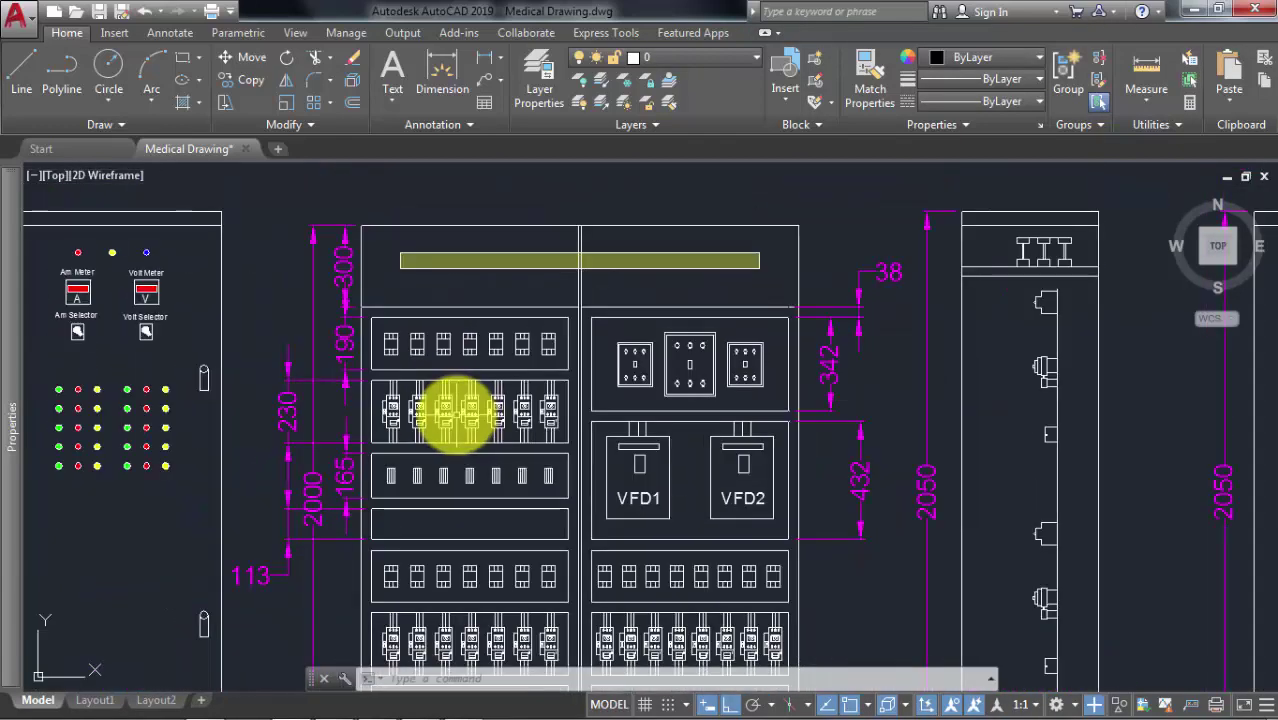
middle_click_drag(457, 400, 457, 300)
scroll(478, 365, "down", 3)
mouse_move(508, 508)
middle_mouse_down()
mouse_move(513, 414)
mouse_move(550, 355)
middle_mouse_up()
scroll(590, 378, "down", 1)
scroll(664, 393, "down", 1)
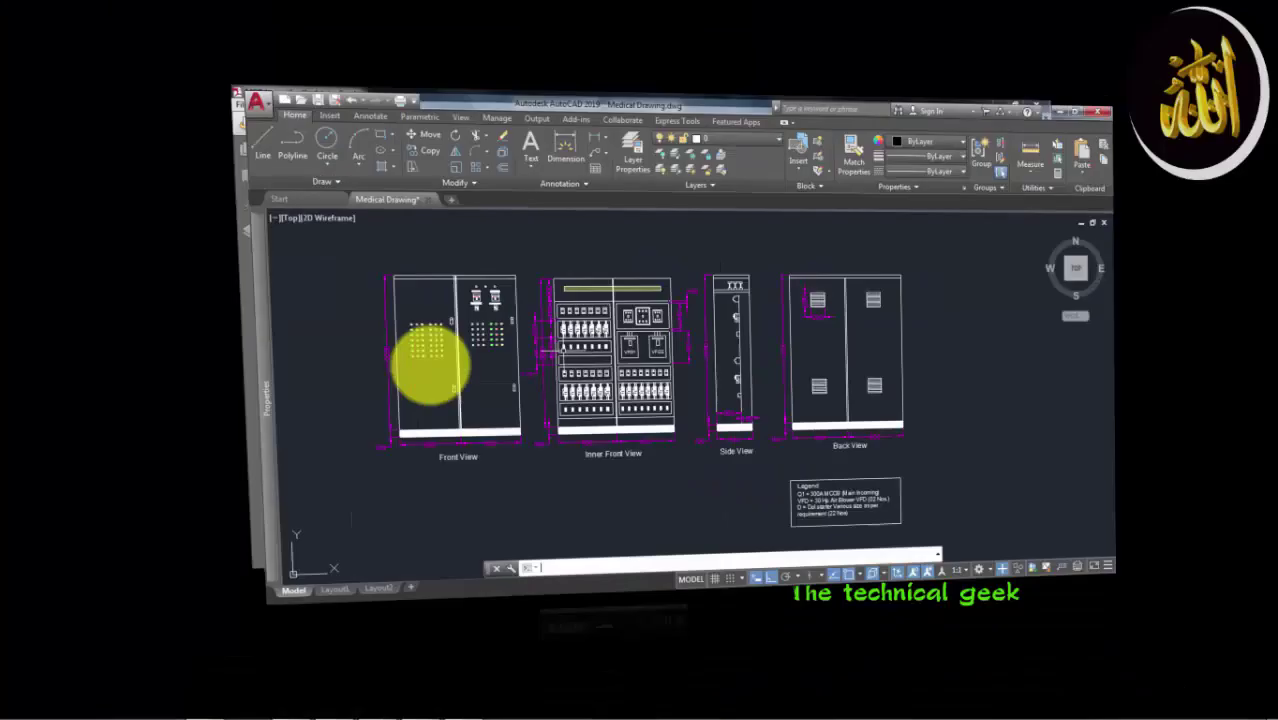
Switch to the Word Technical Specification document and look over its opening section
key("Tab")
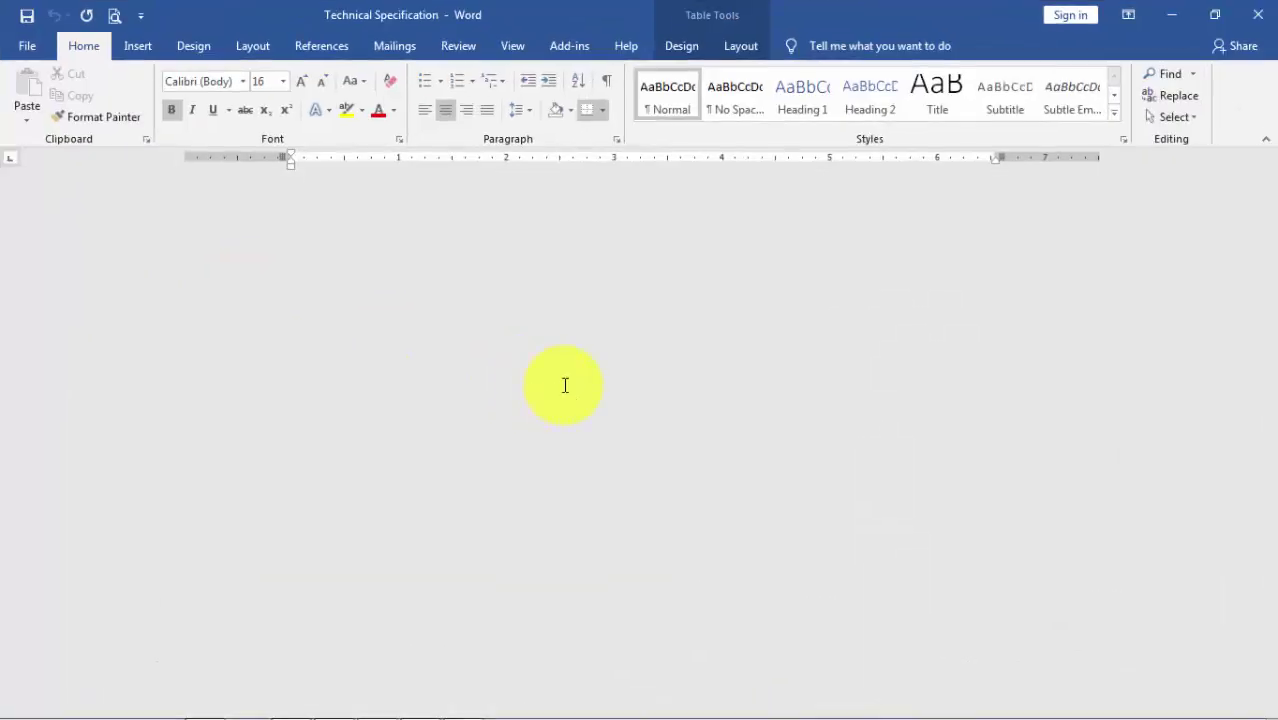
scroll(566, 390, "down", 5)
scroll(560, 430, "down", 3)
scroll(560, 430, "down", 5)
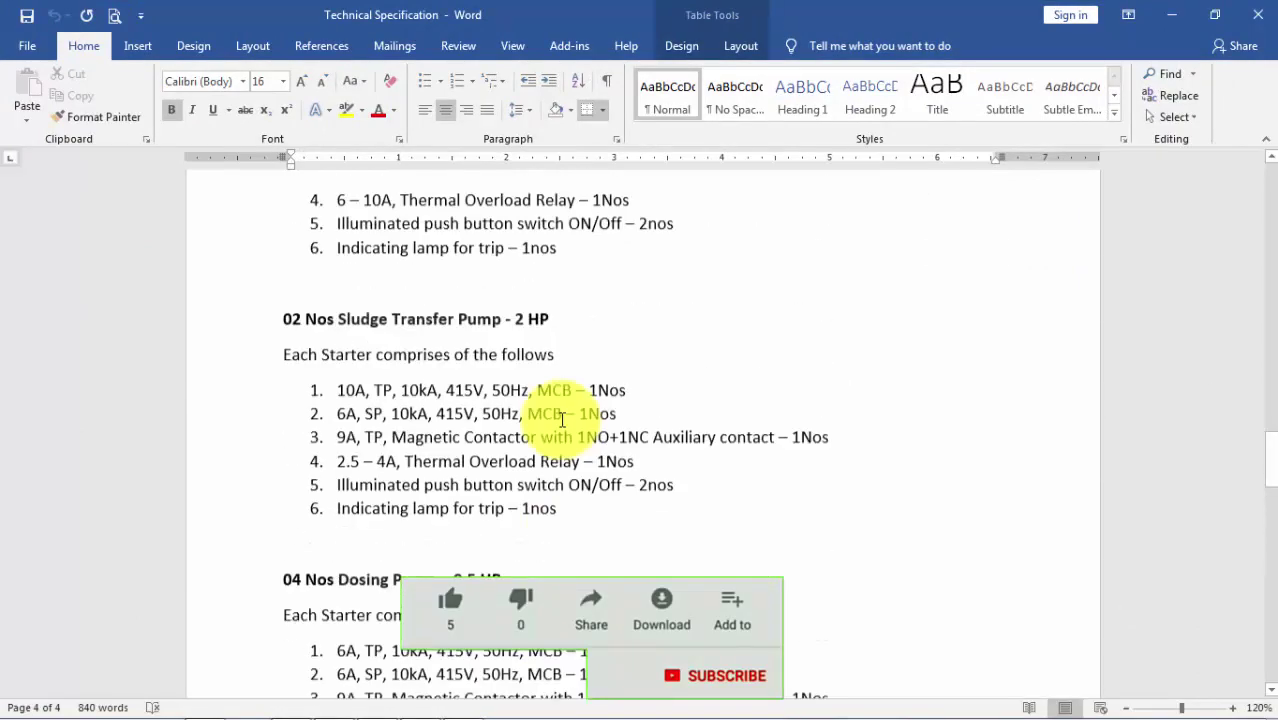
scroll(562, 420, "down", 3)
scroll(562, 420, "up", 5)
scroll(566, 400, "up", 5)
scroll(570, 336, "up", 15)
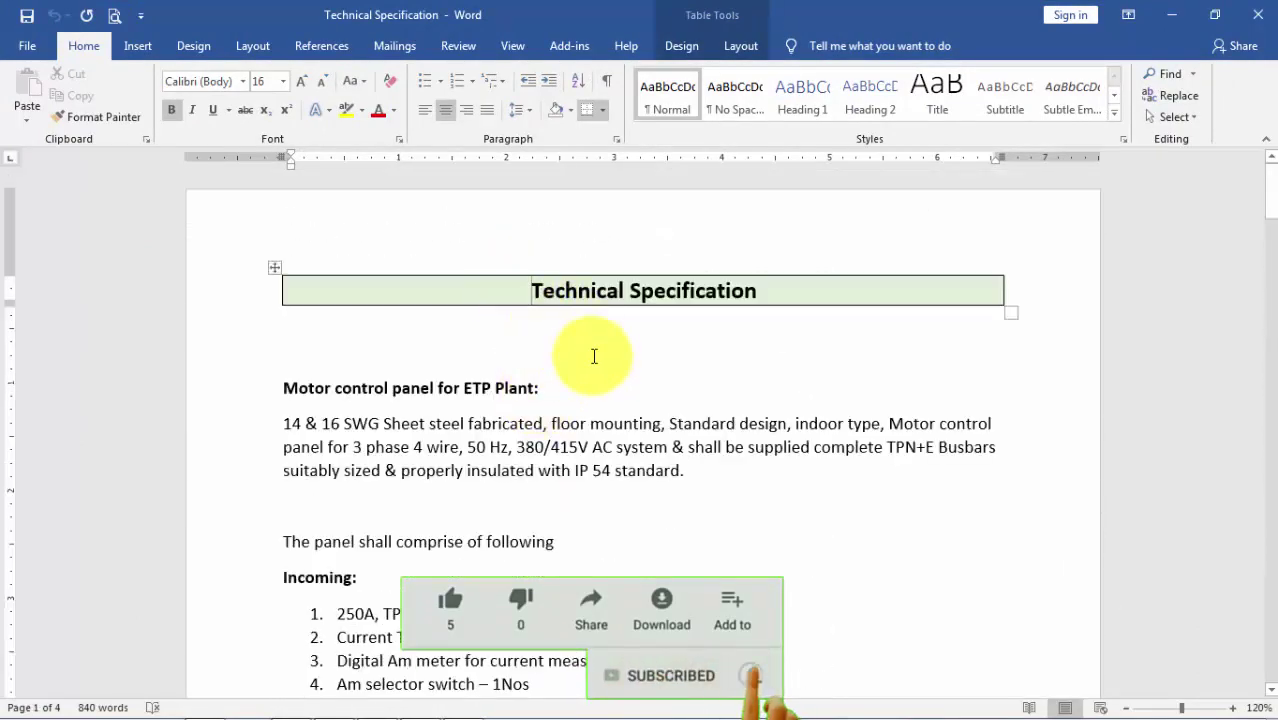
Review each motor starter's MCBs, contactor, overload relay, push buttons and trip lamp in the specification
scroll(600, 340, "down", 1)
scroll(590, 337, "down", 4)
scroll(600, 337, "down", 5)
scroll(603, 338, "down", 5)
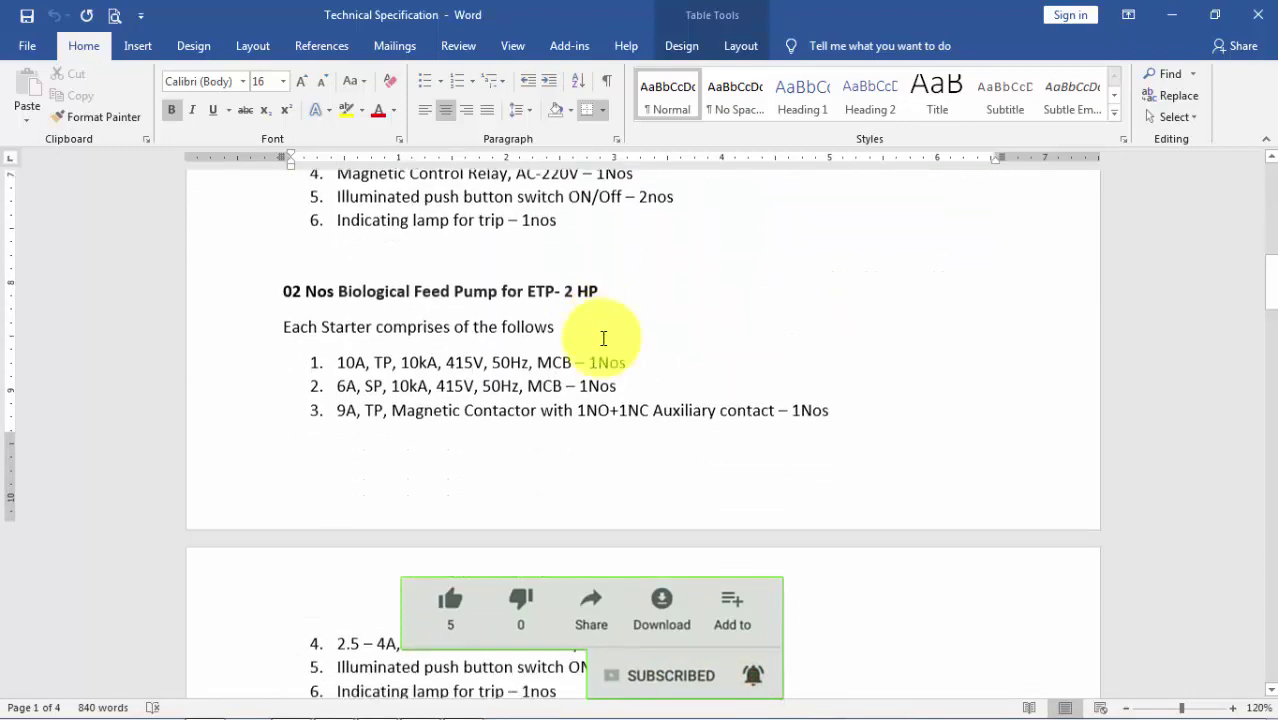
scroll(603, 338, "down", 4)
scroll(603, 338, "down", 3)
scroll(603, 338, "down", 3)
scroll(604, 338, "down", 3)
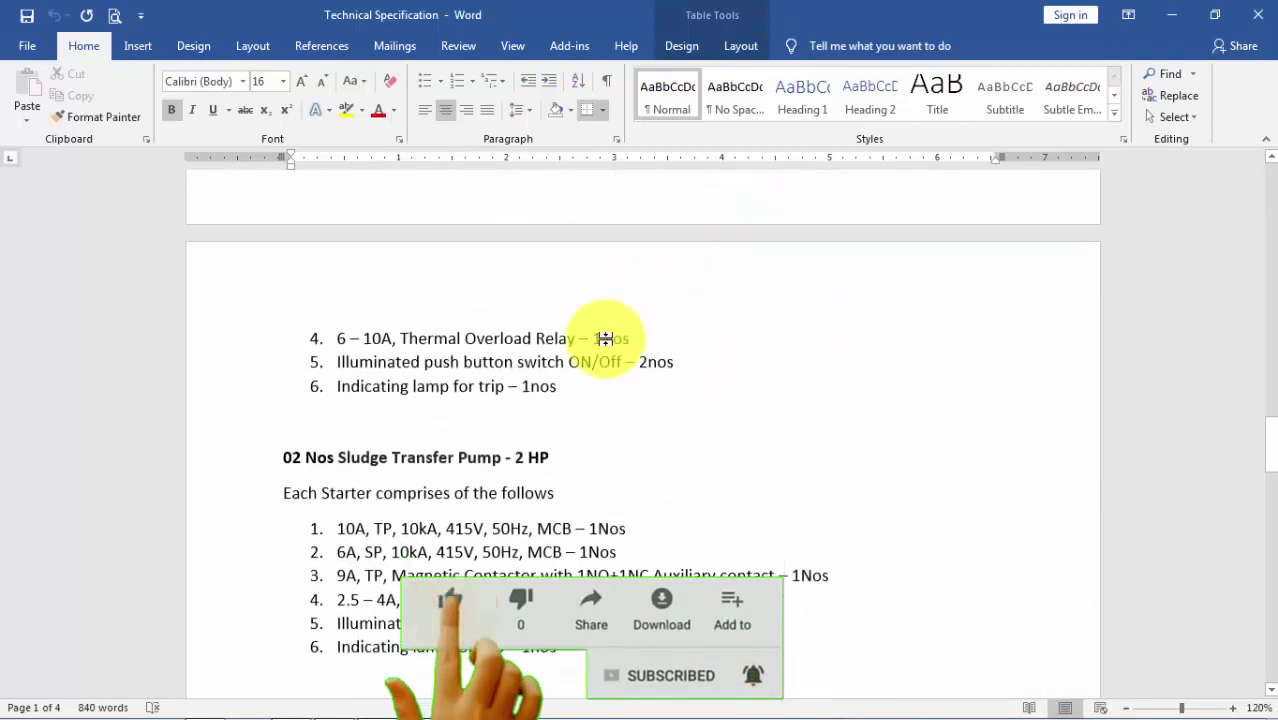
scroll(604, 338, "down", 4)
scroll(605, 338, "down", 4)
scroll(607, 339, "down", 2)
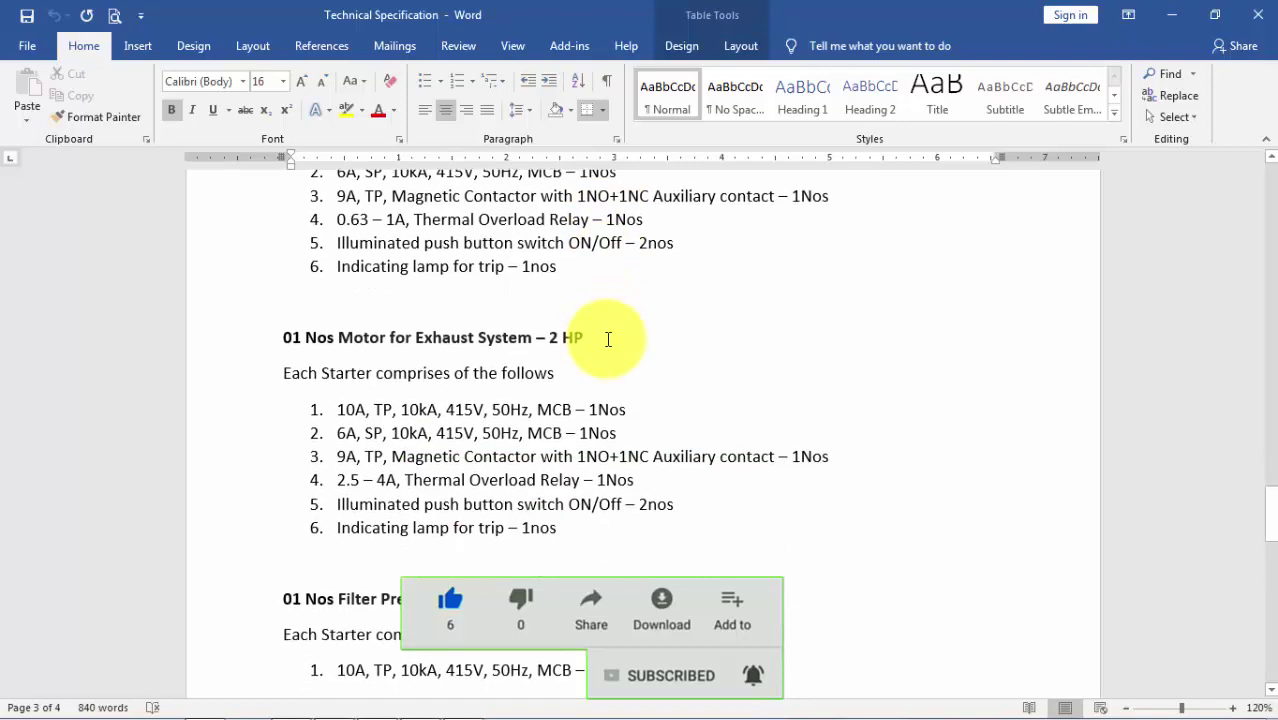
scroll(608, 339, "down", 3)
scroll(608, 339, "down", 1)
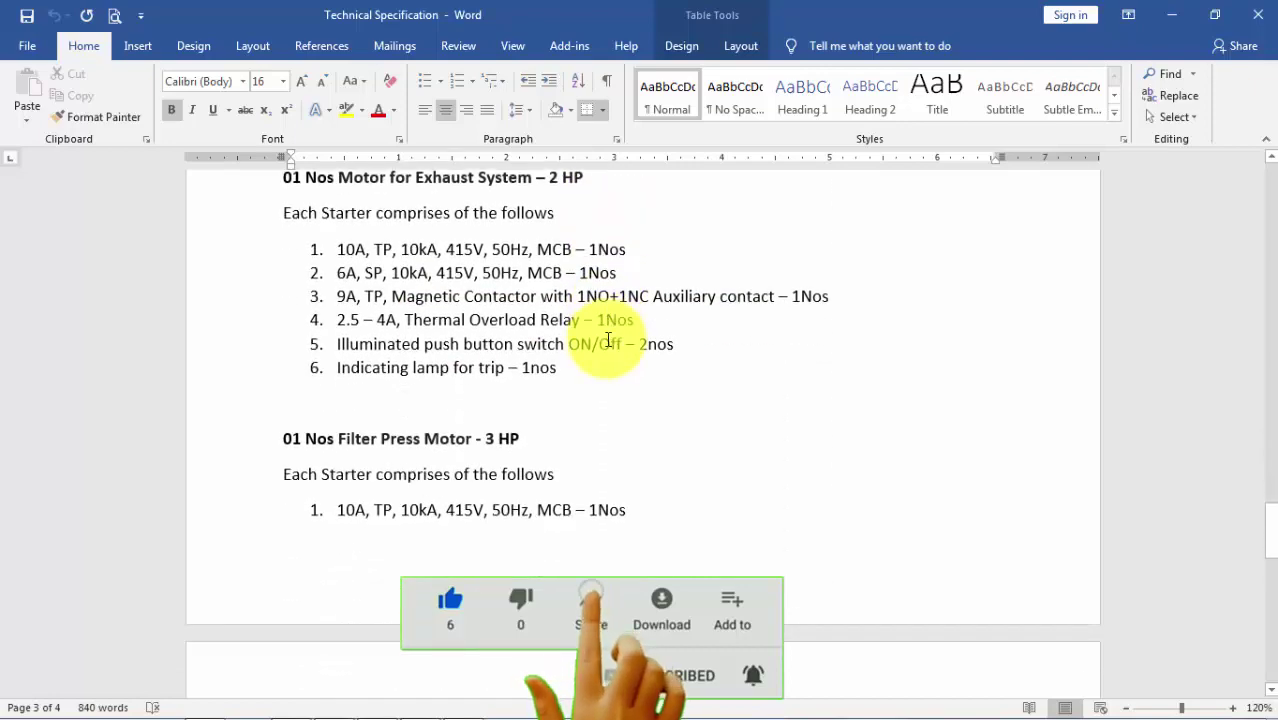
scroll(608, 339, "down", 4)
scroll(608, 339, "down", 5)
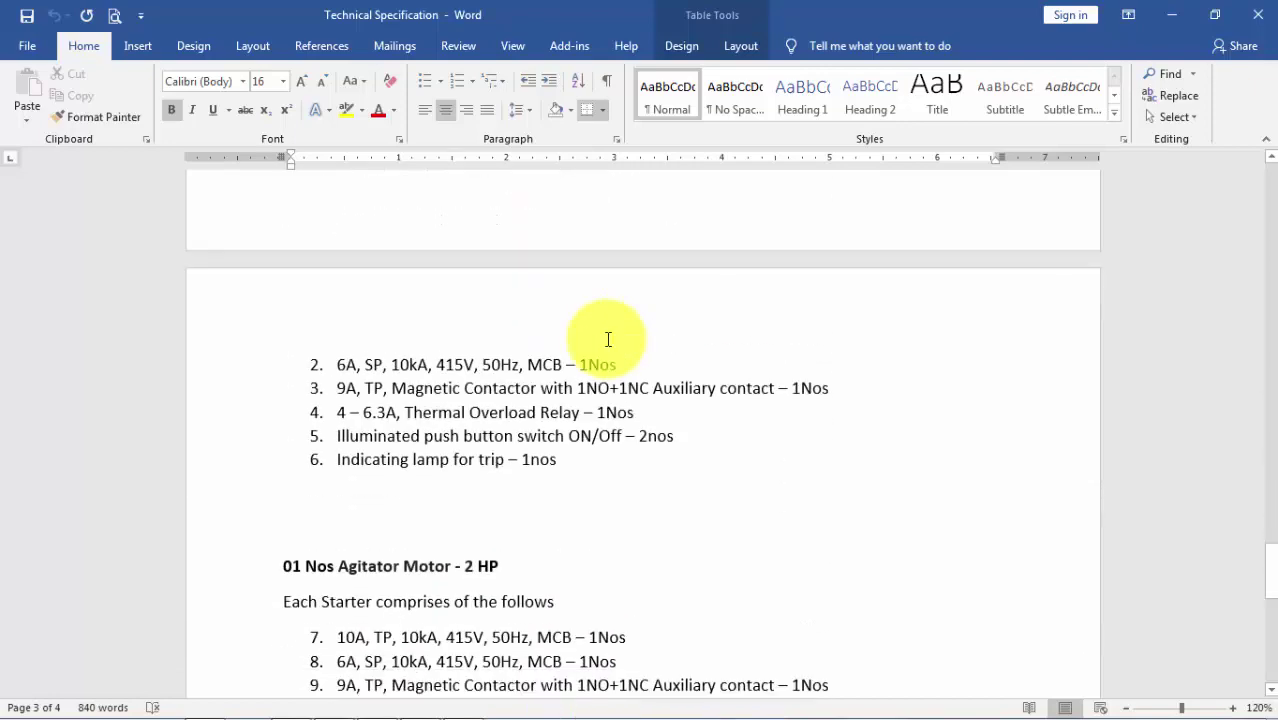
scroll(568, 347, "down", 2)
scroll(568, 347, "down", 1)
scroll(567, 349, "down", 3)
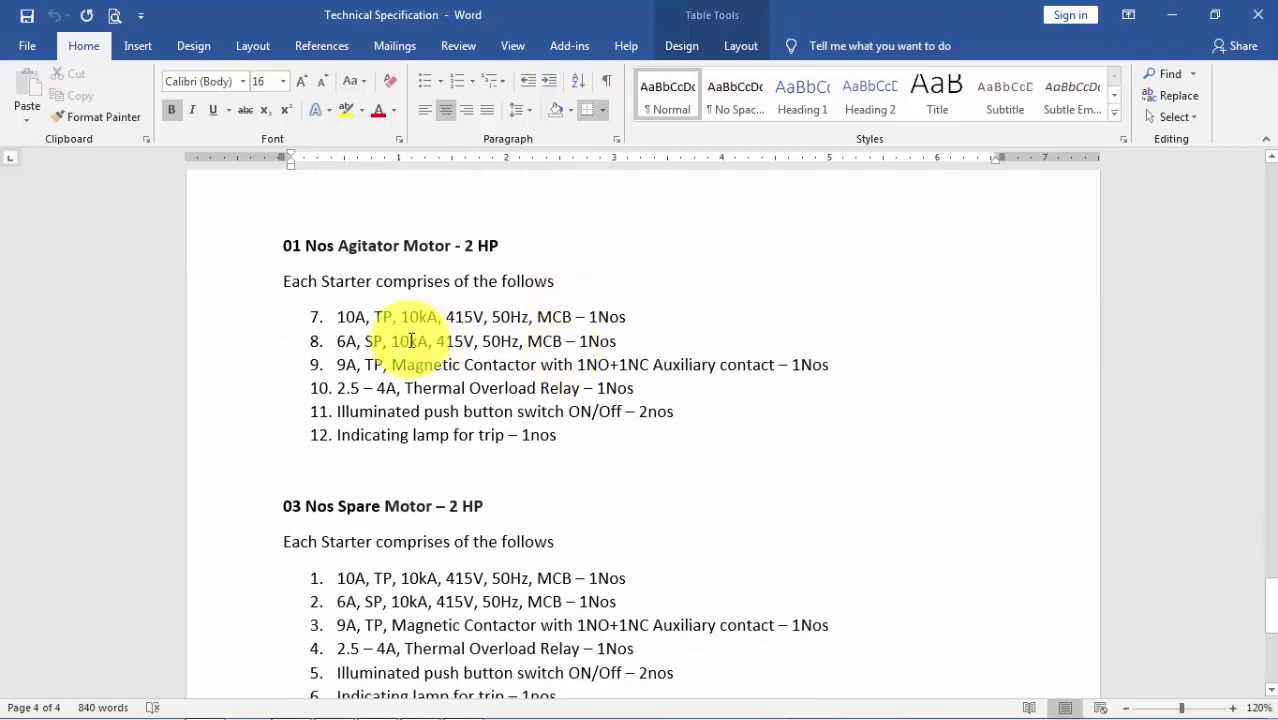
scroll(411, 341, "down", 5)
scroll(411, 342, "up", 8)
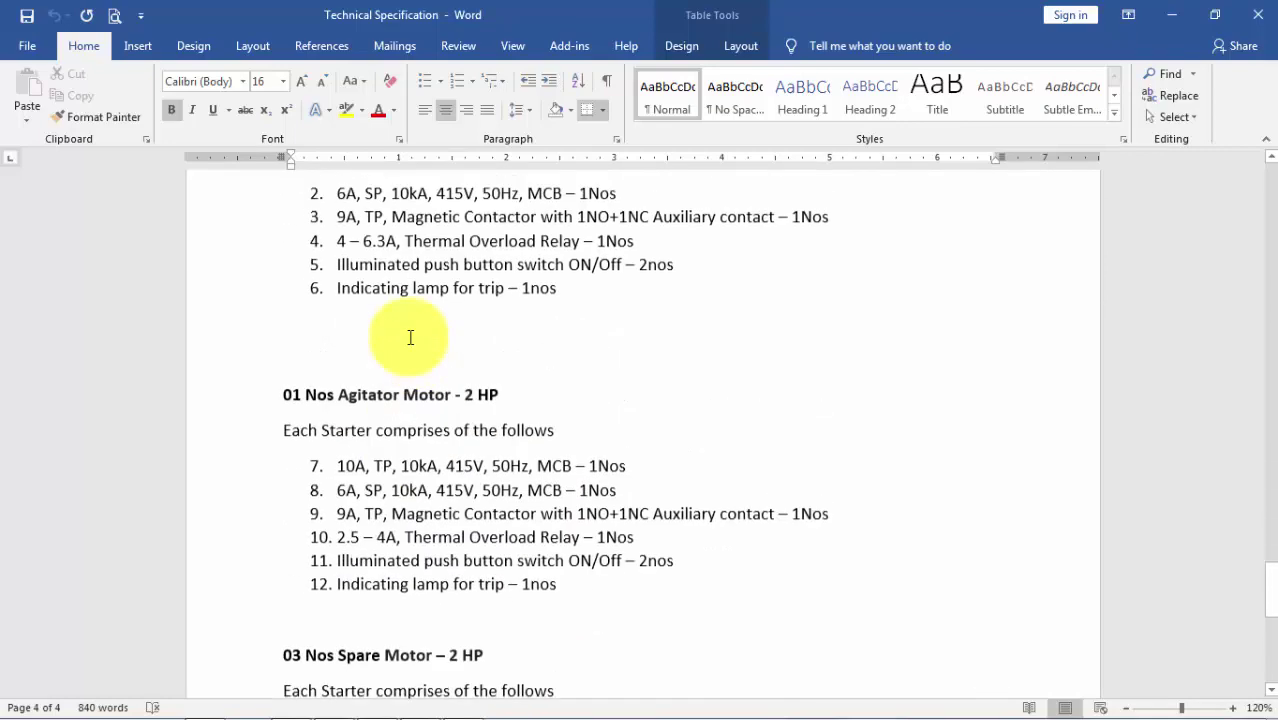
scroll(411, 342, "up", 8)
scroll(411, 338, "up", 5)
scroll(411, 335, "up", 3)
scroll(411, 335, "up", 5)
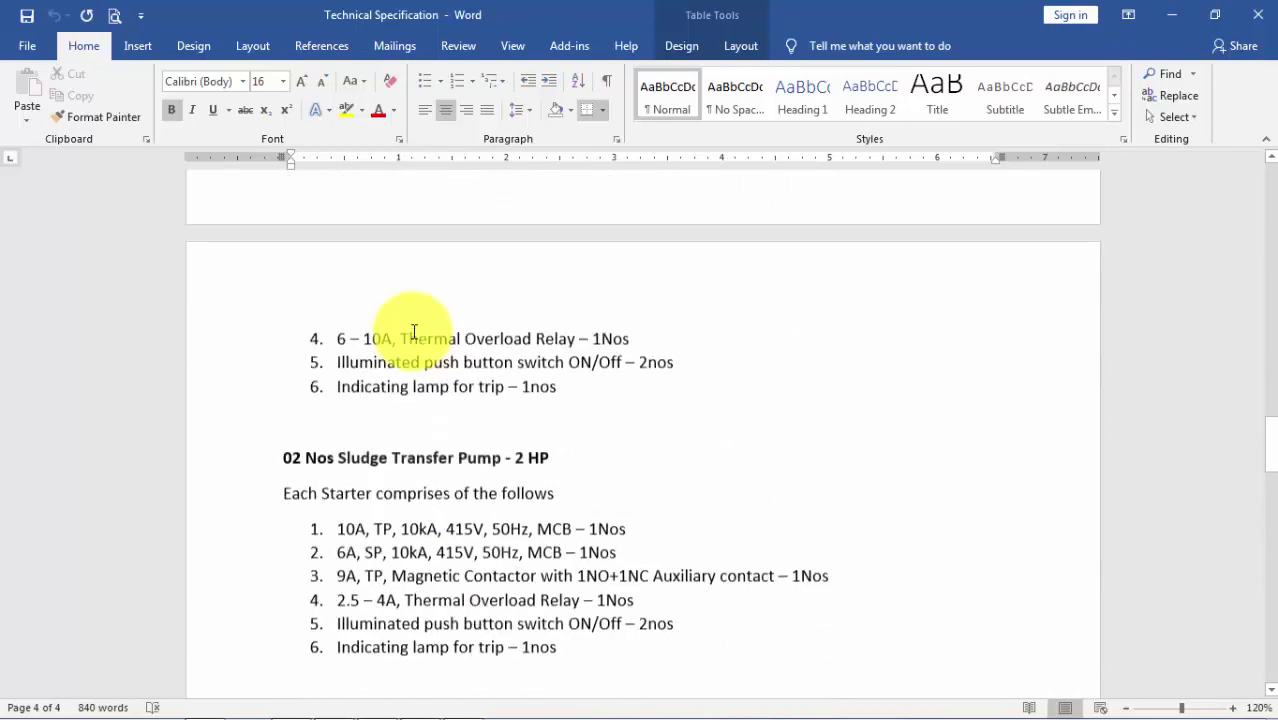
scroll(412, 334, "up", 4)
scroll(413, 333, "up", 4)
scroll(414, 332, "up", 4)
scroll(414, 332, "up", 2)
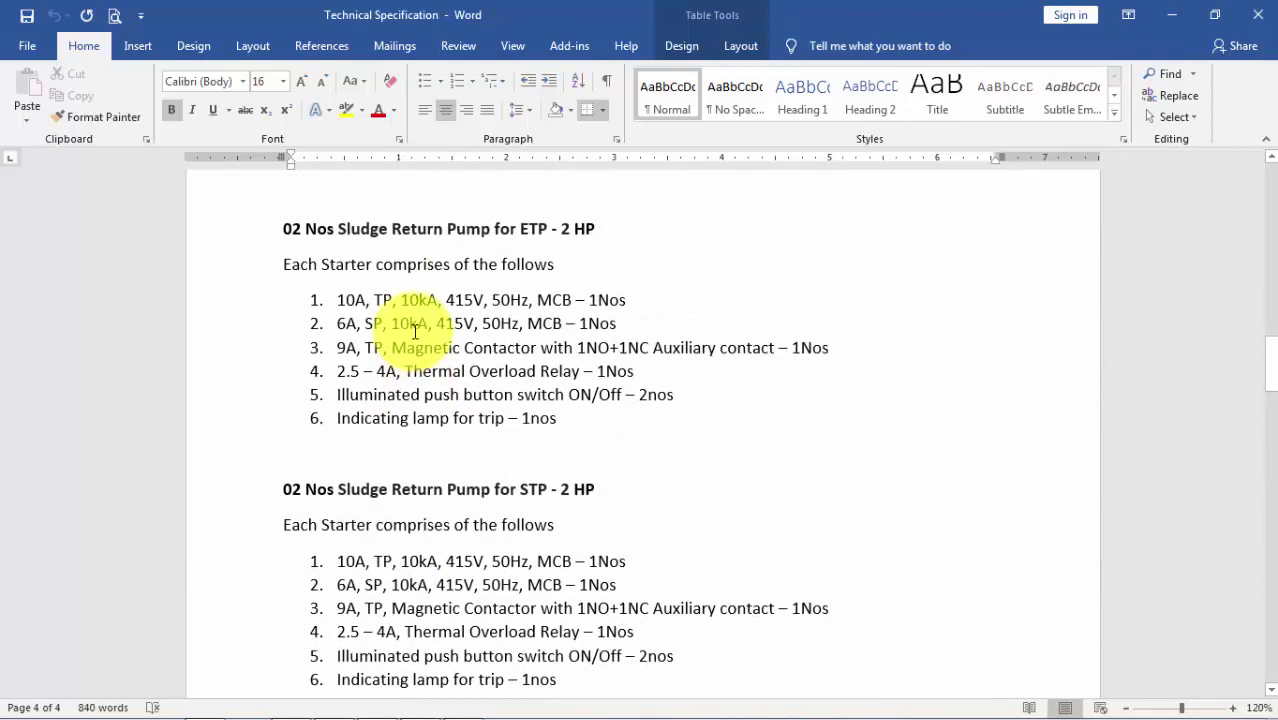
scroll(414, 332, "up", 3)
scroll(415, 332, "up", 4)
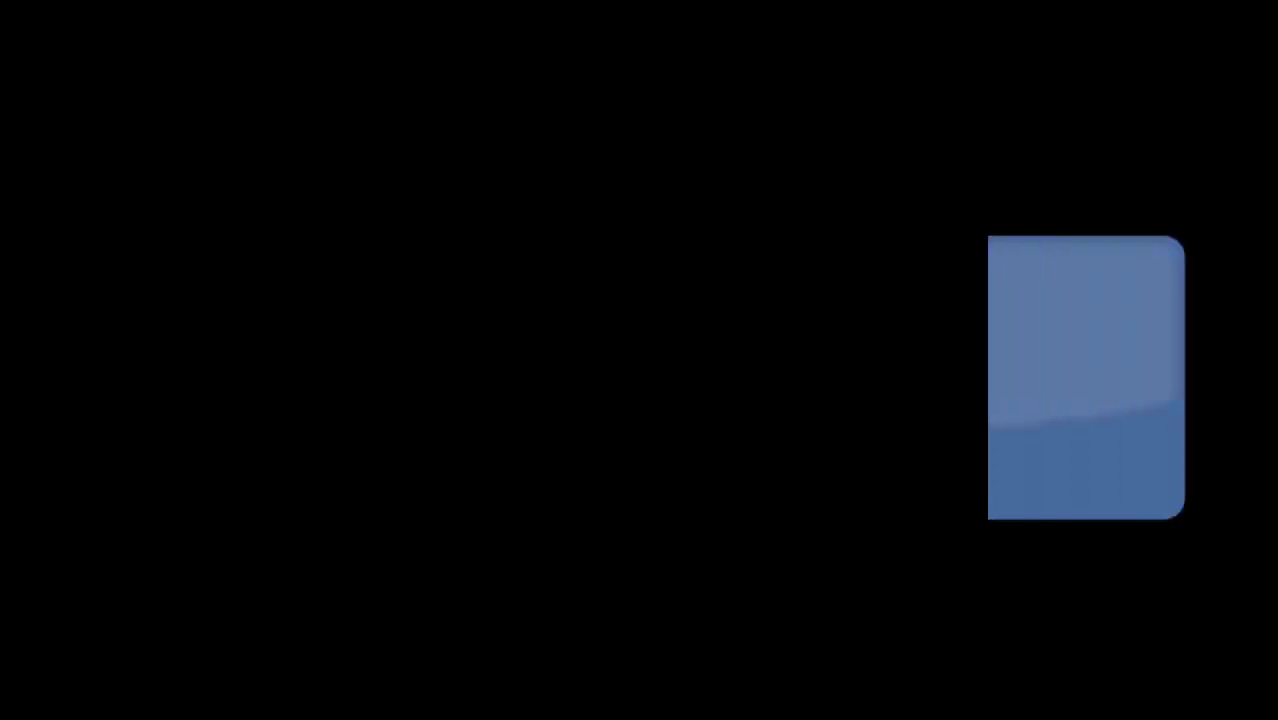